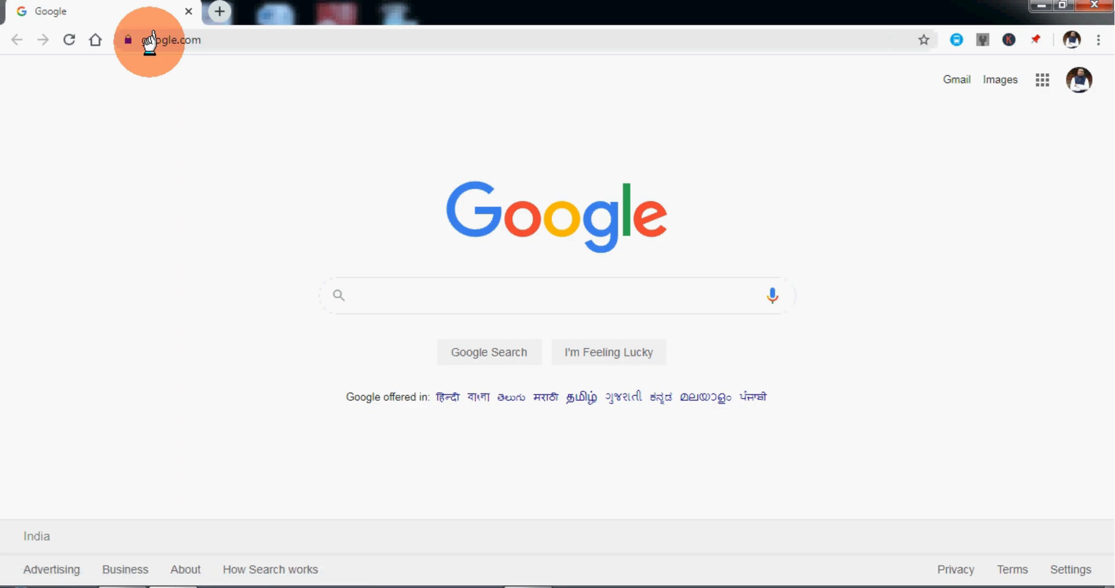
Open studio.youtube.com in the browser.
click(150, 40)
text(stu)
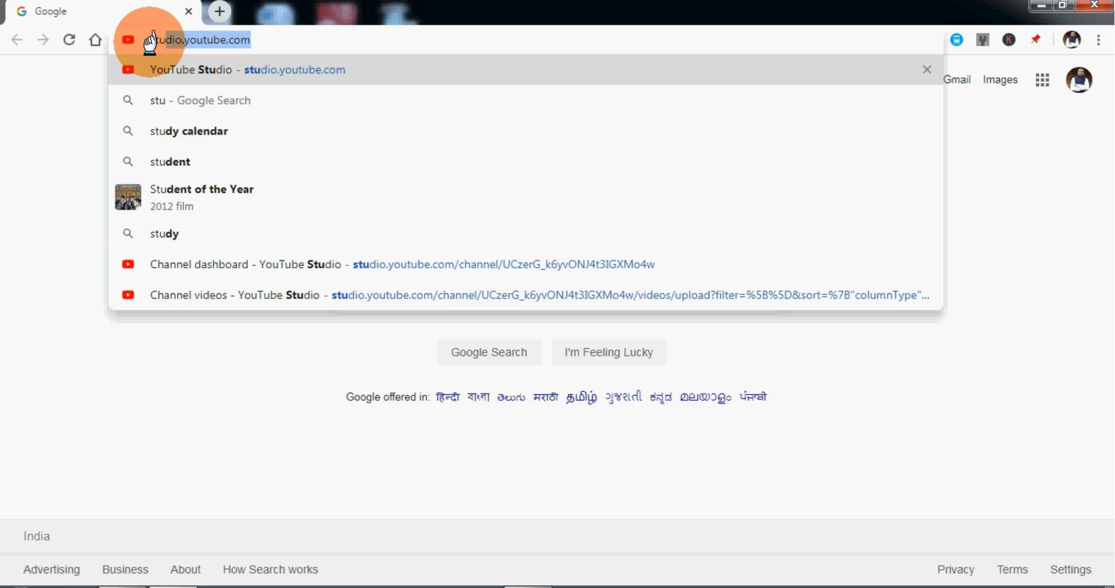
key(Right)
key(Return)
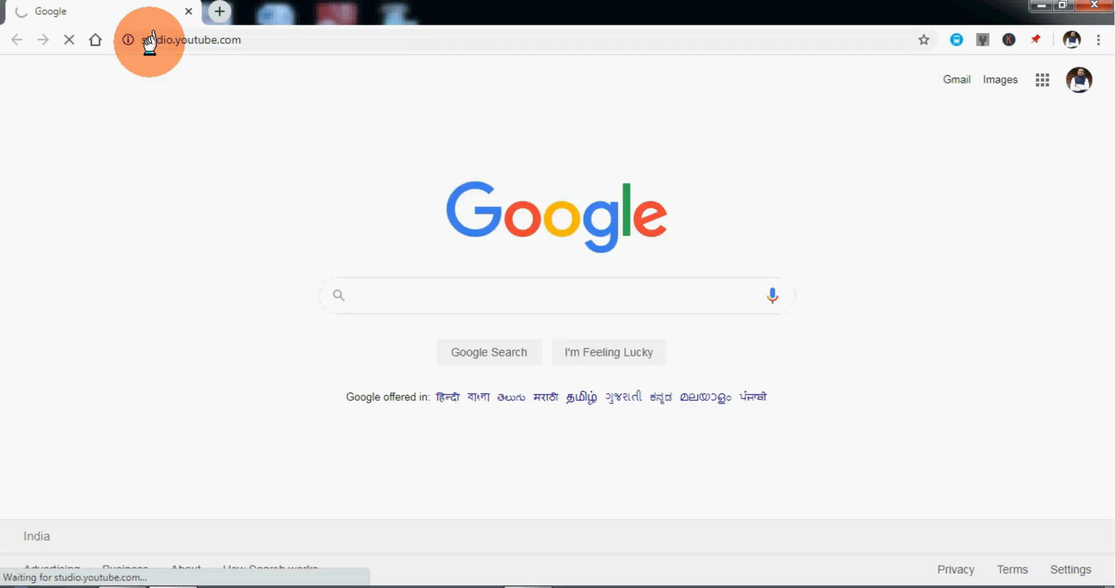
Open Google Translate in a new browser tab from the Google apps.
click(223, 10)
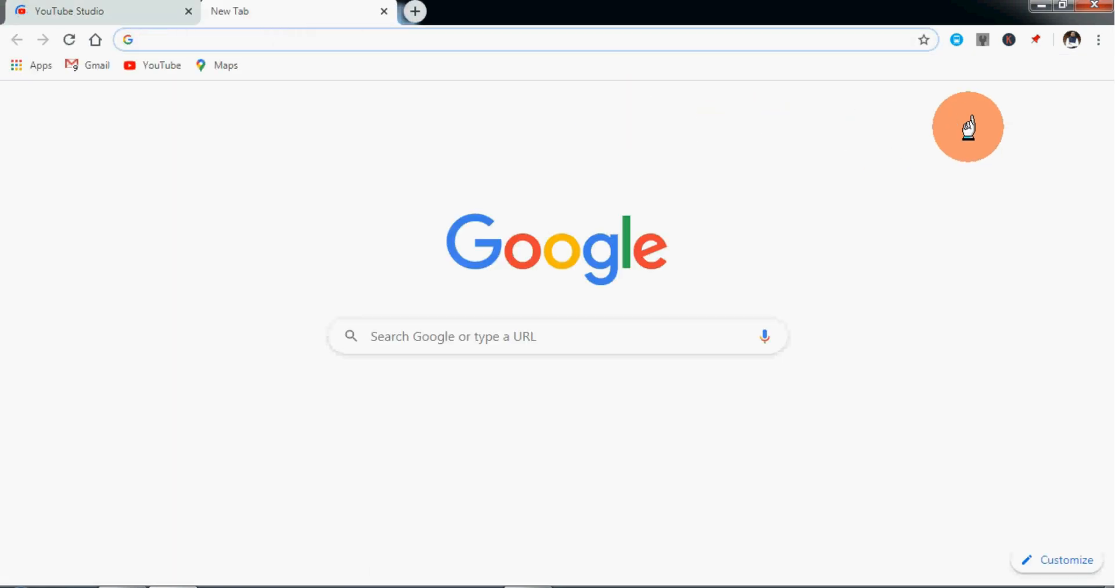
click(1048, 103)
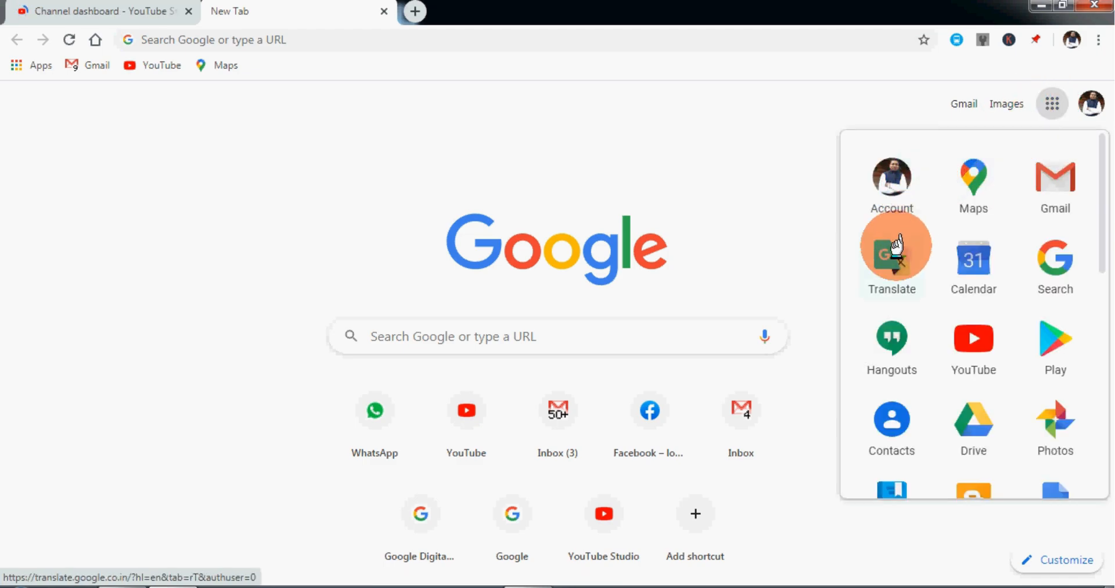
click(886, 243)
Return to YouTube Studio, look at the channel's videos and open the Channel subtitles page.
click(95, 10)
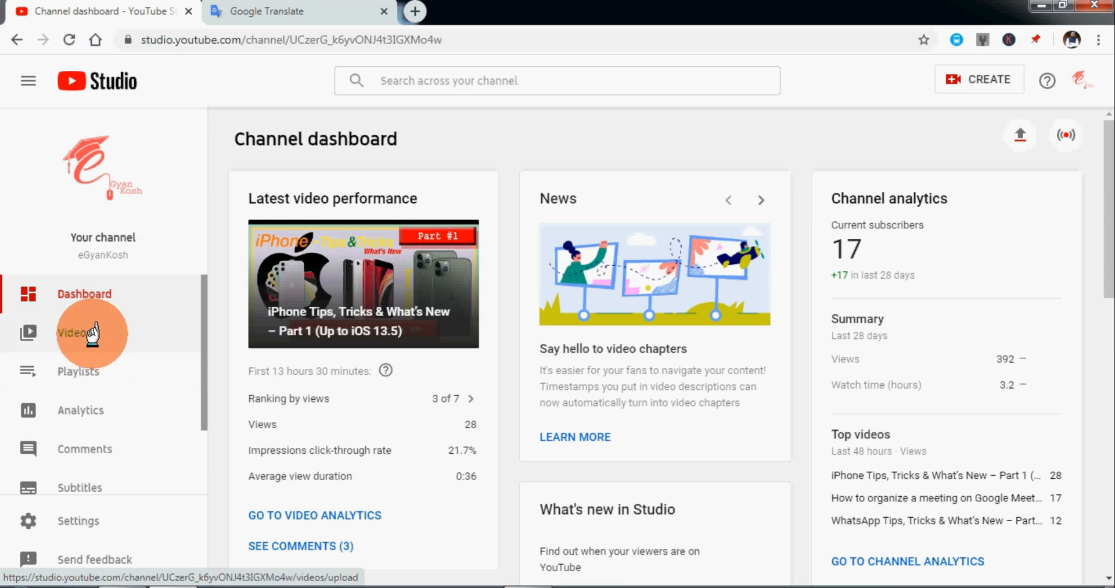
click(93, 334)
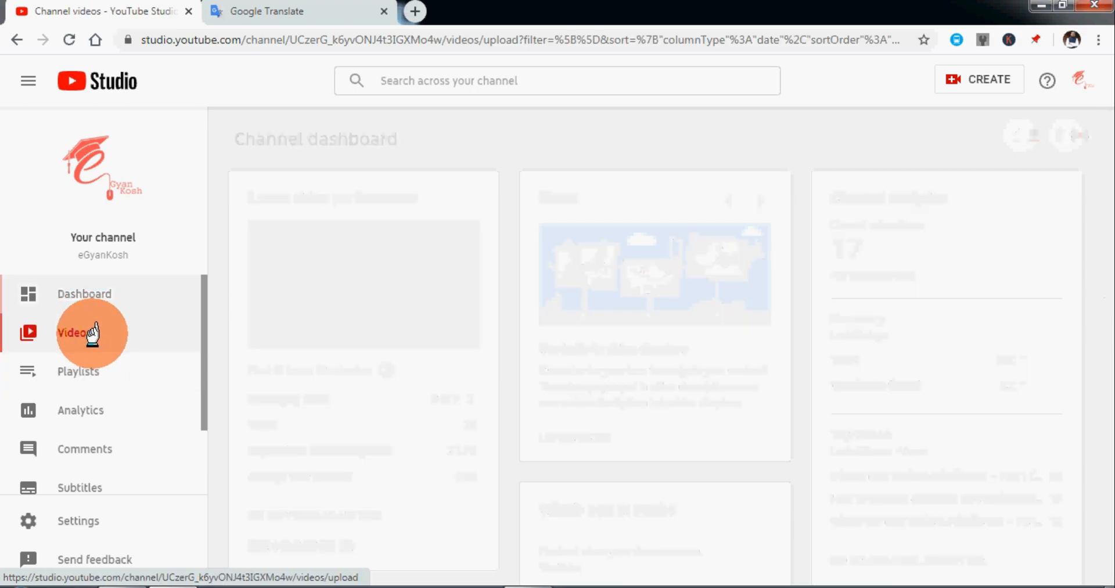
click(110, 479)
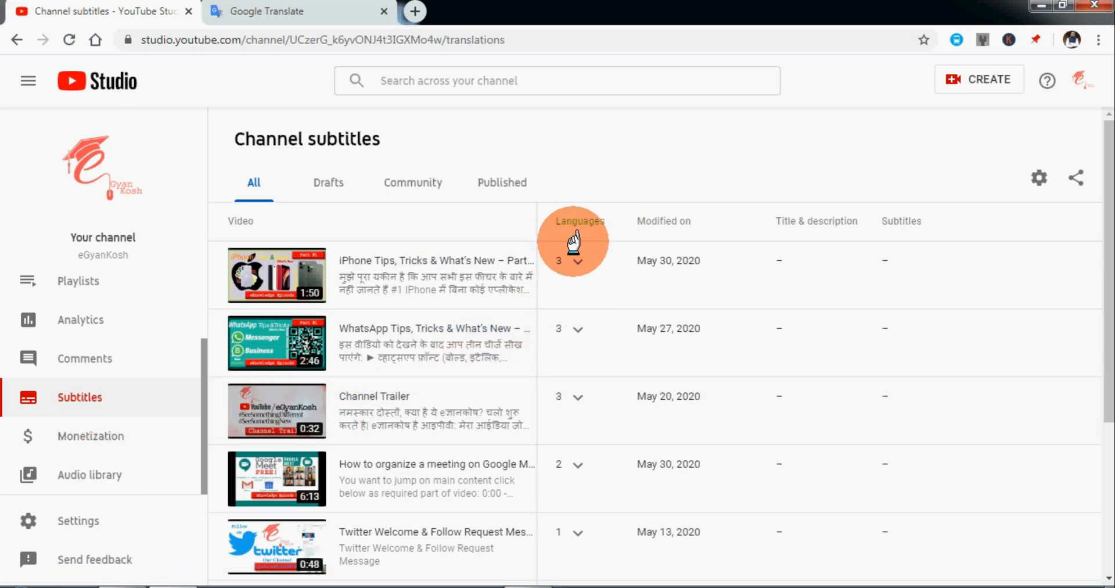
Start creating new English (India) subtitles or CC for the eGyanKosh YouTube Channel Welcome video.
scroll(554, 418, down, 4)
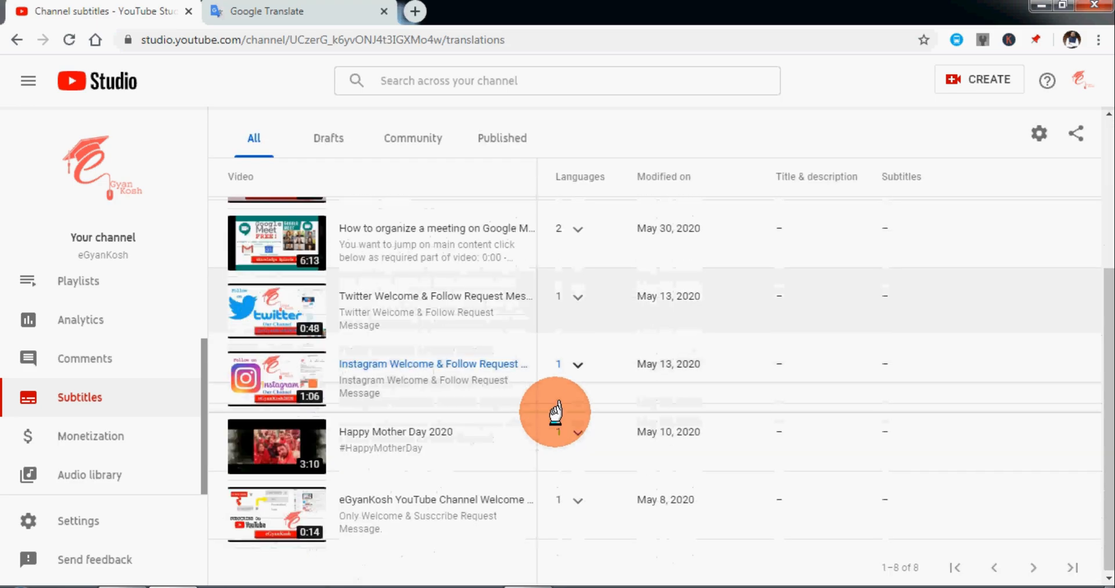
click(583, 496)
click(578, 497)
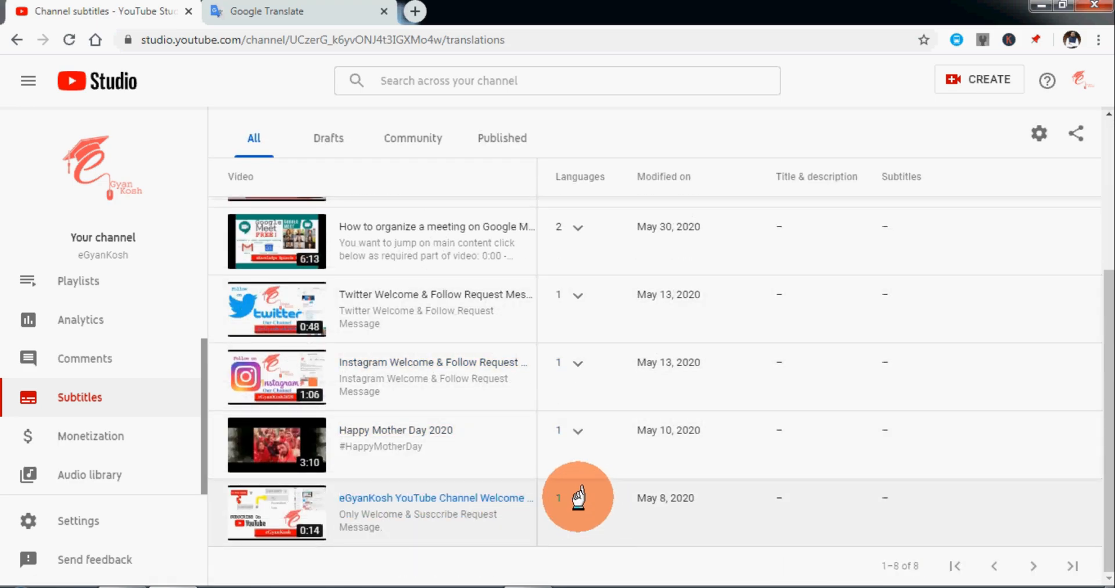
click(578, 497)
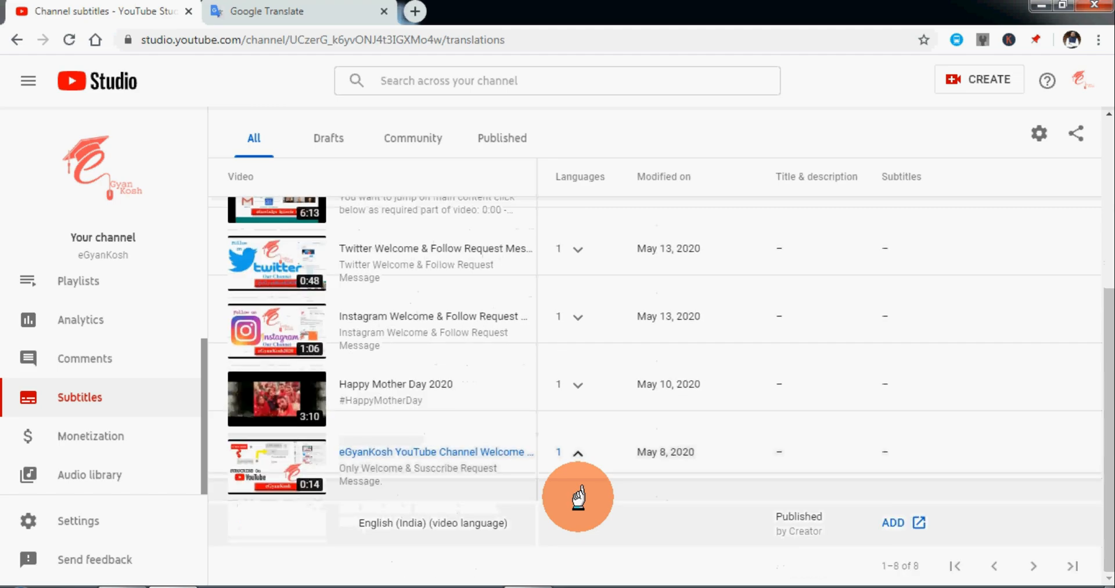
click(883, 521)
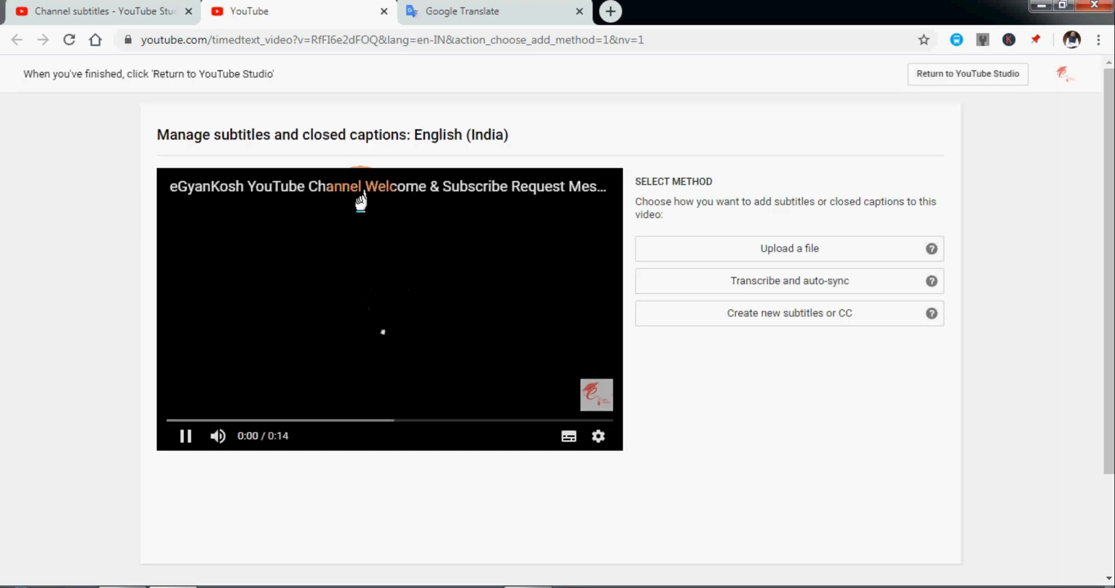
click(762, 316)
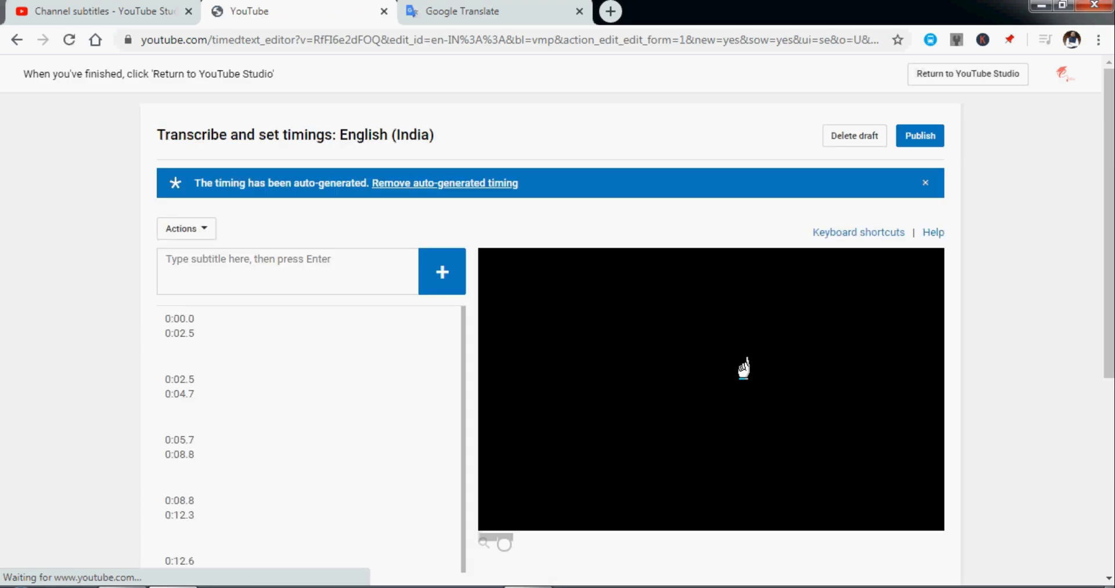
Select the first subtitle entry, 0:00.0 to 0:02.5, and play the opening of the video to hear its speech.
click(261, 318)
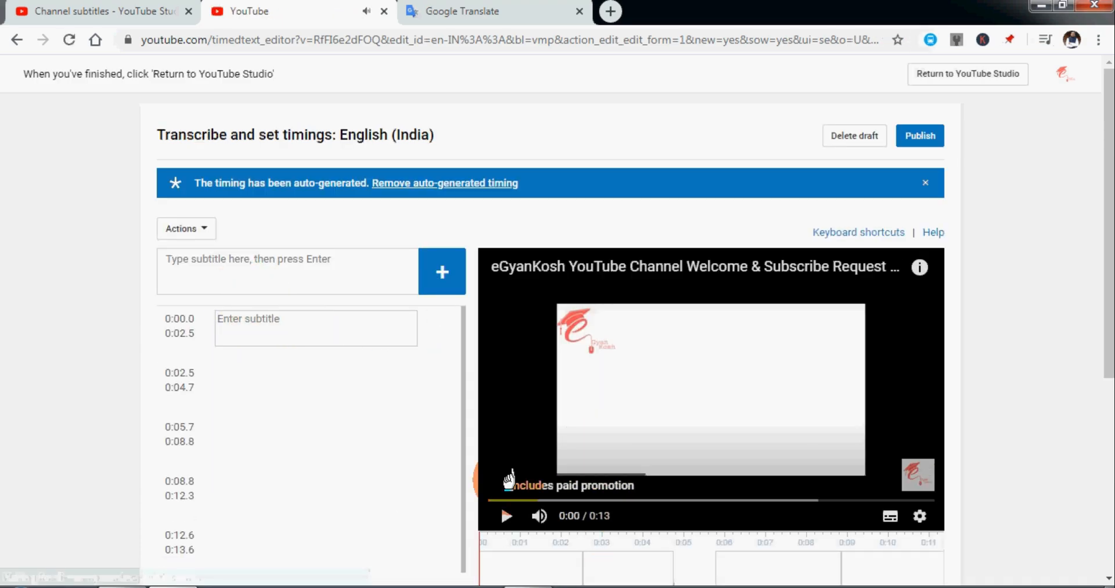
click(200, 227)
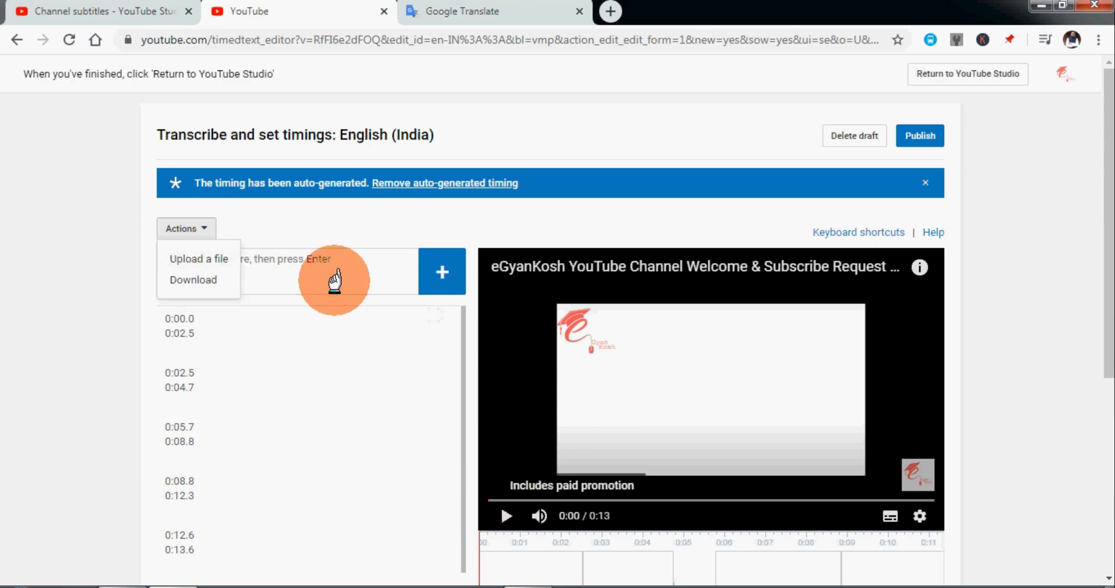
click(310, 337)
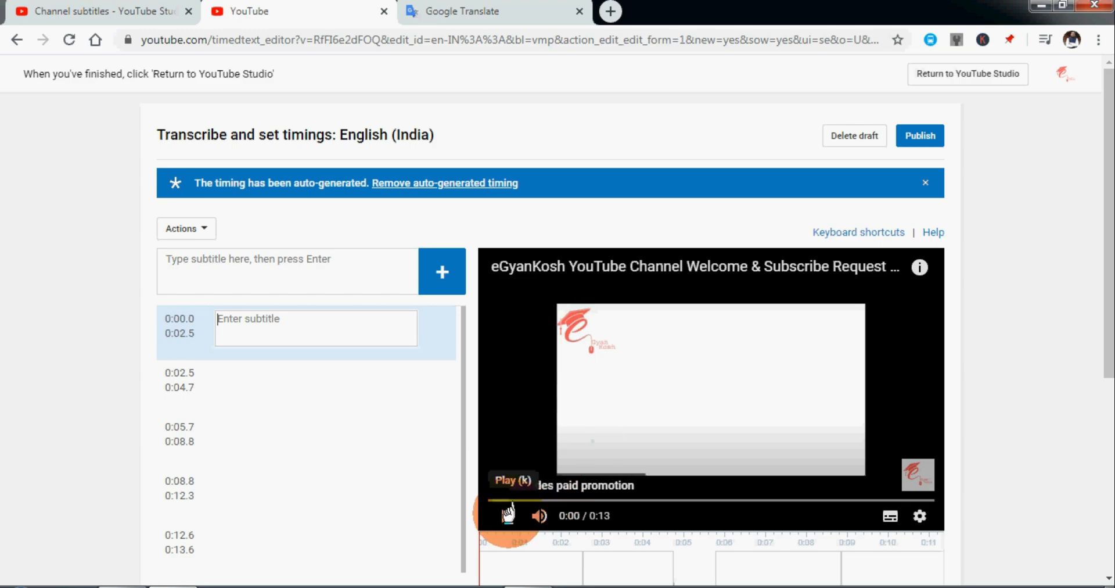
click(503, 515)
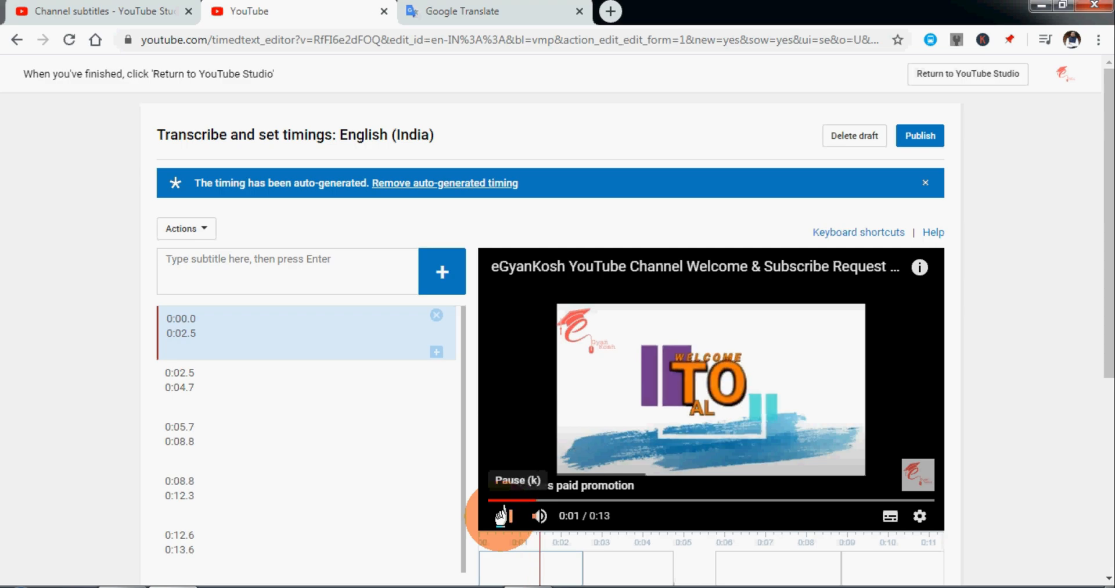
click(503, 515)
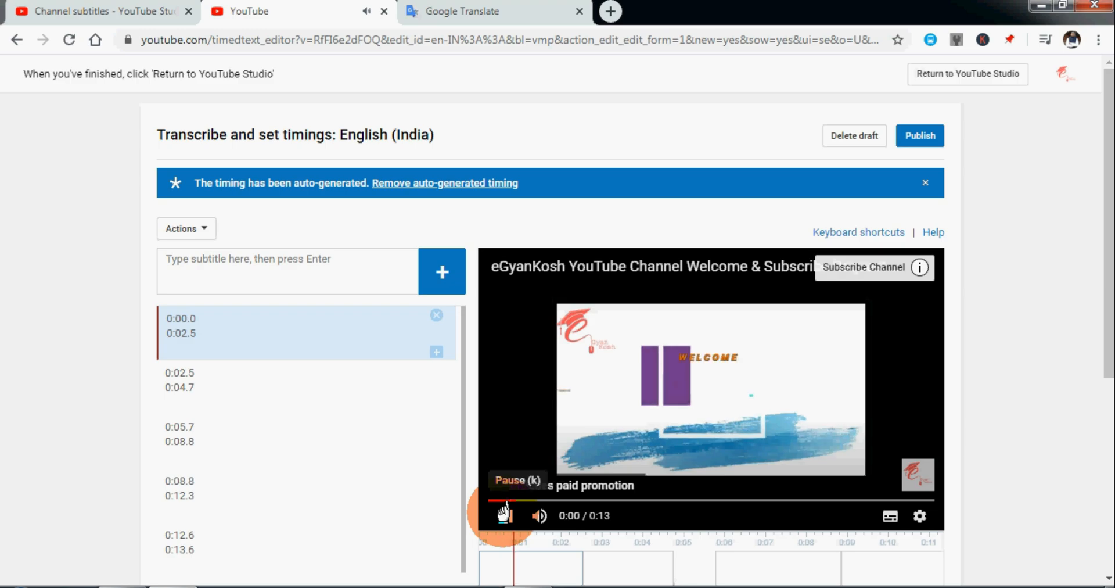
click(494, 511)
click(494, 511)
click(494, 511)
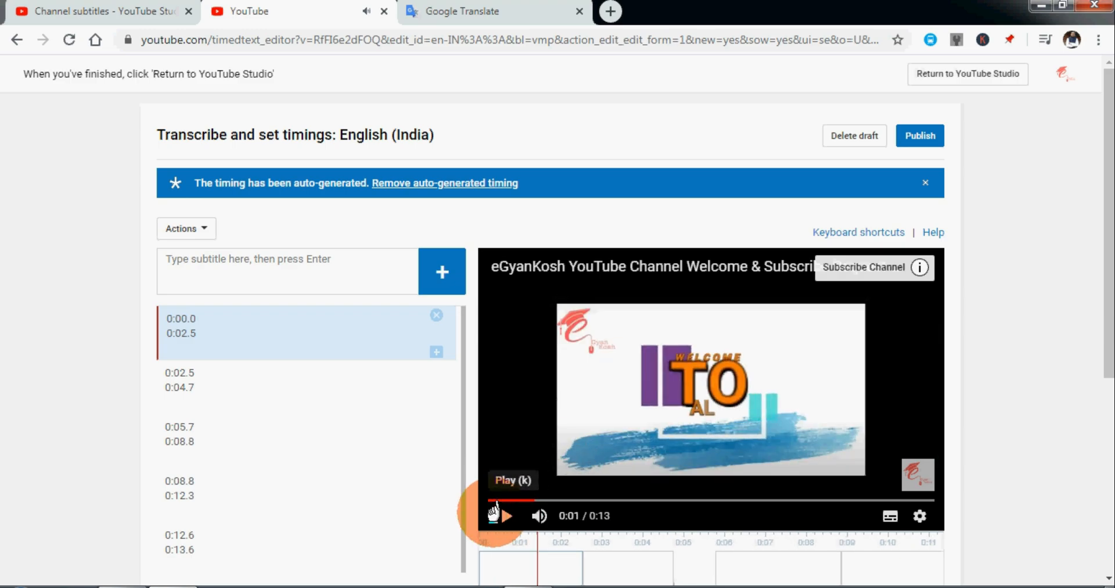
Switch to Google Translate, set the direction to Hindi to English and enter "आप सभी लोगो को मेरा नमस्कार".
click(404, 12)
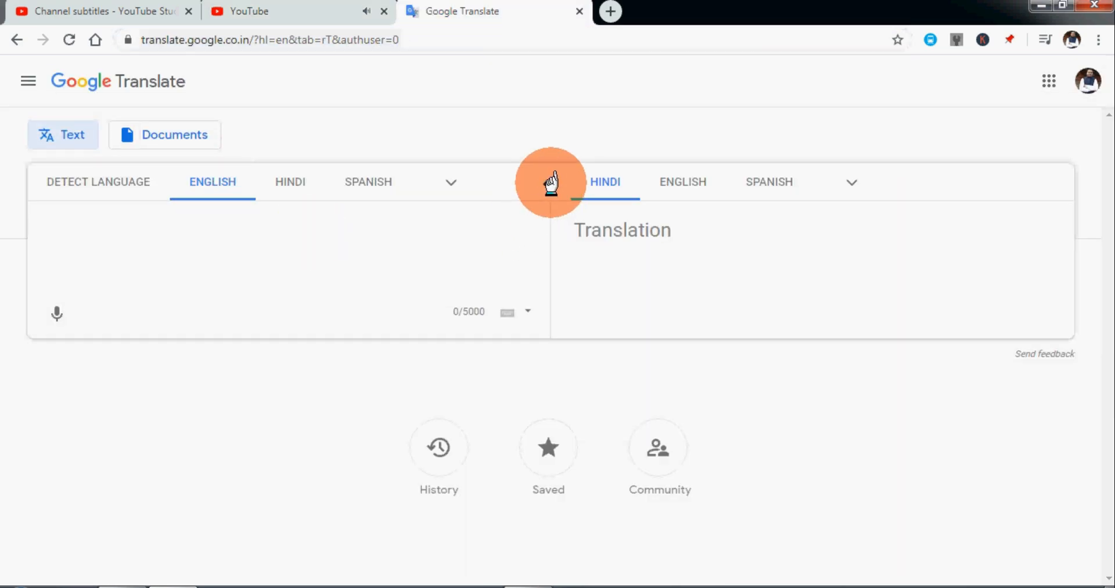
click(547, 182)
text(aa)
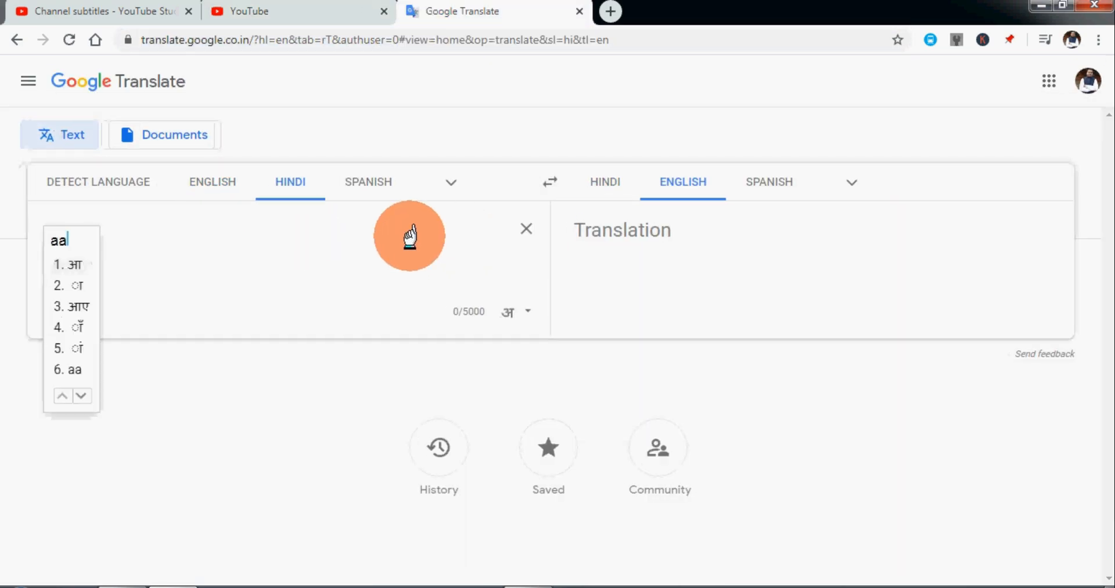
text(p)
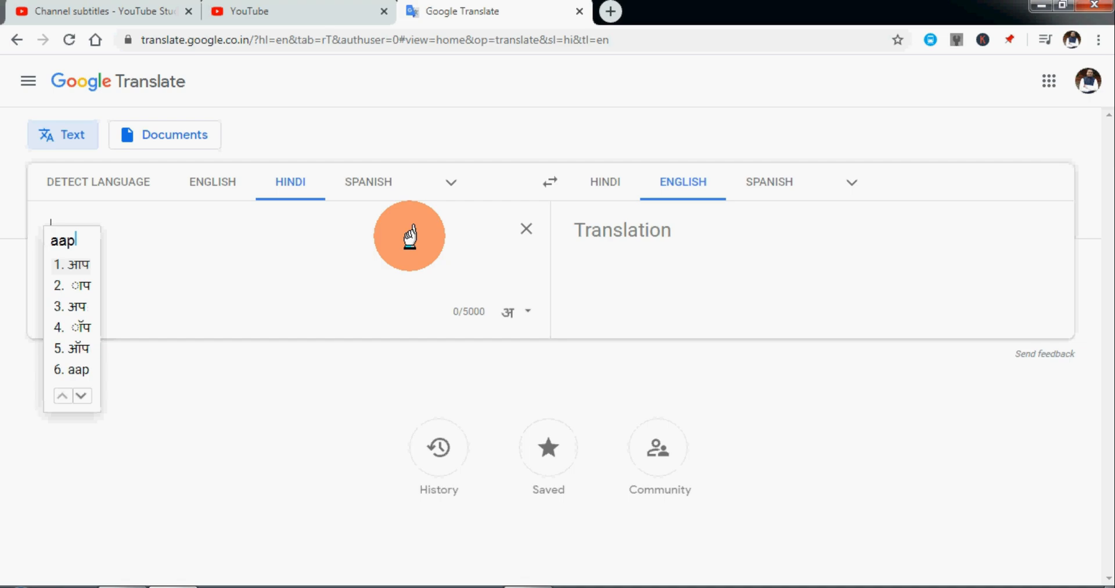
text( sabhi)
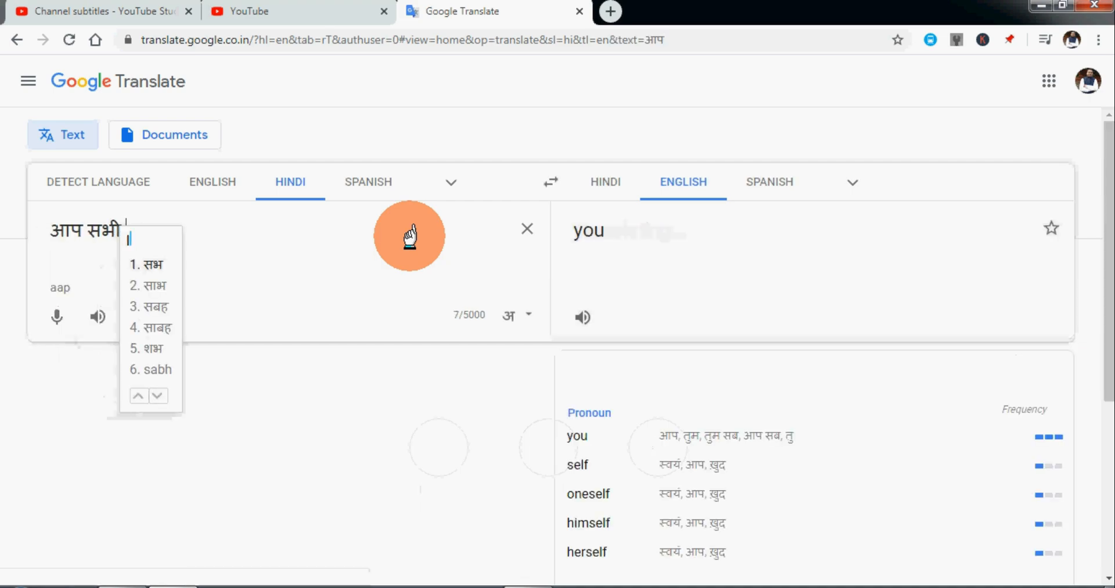
text( logo ko mera m)
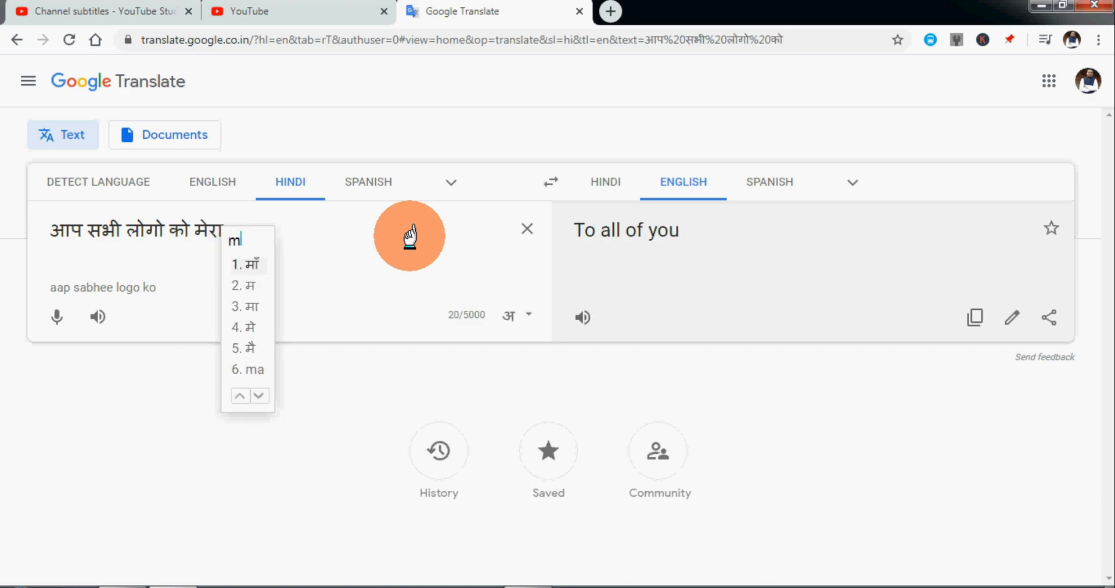
key(BackSpace)
text(namaskar)
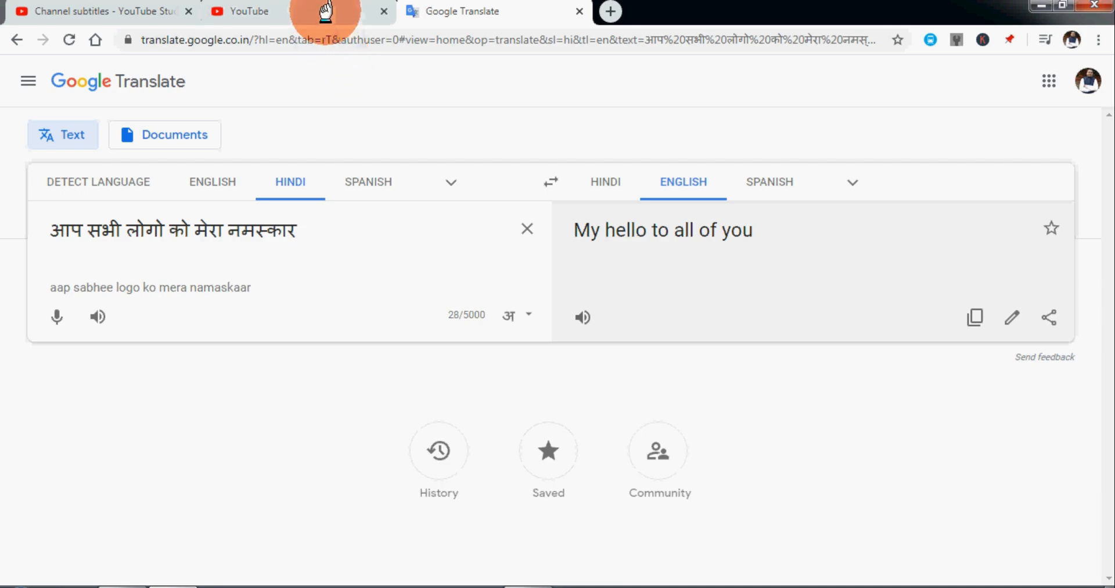
Extend the Hindi source text with "स्वागत है अभी सभी का ाबके".
text(sa)
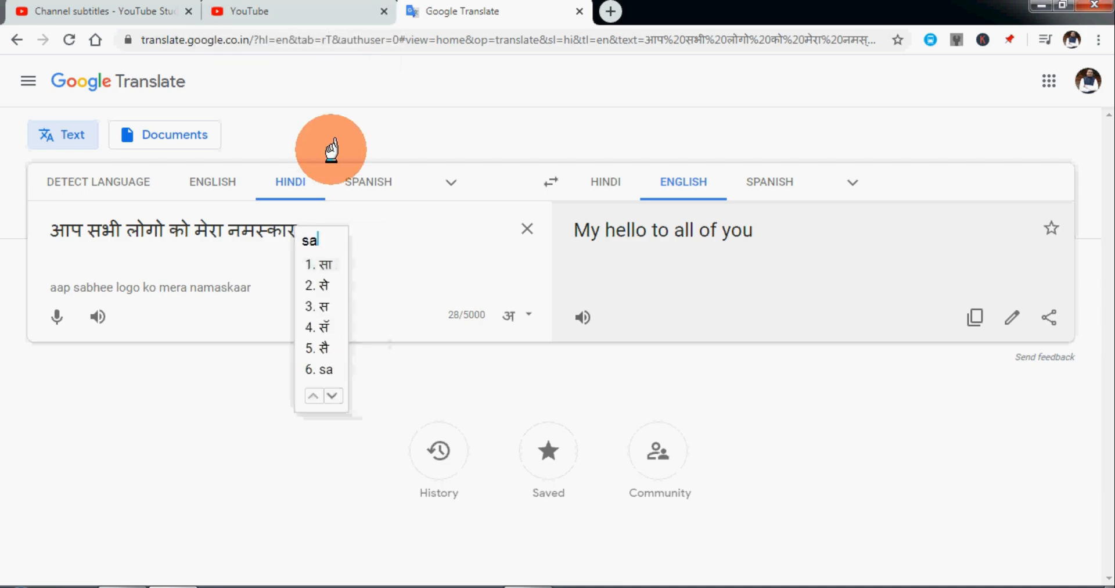
text(vagat hai )
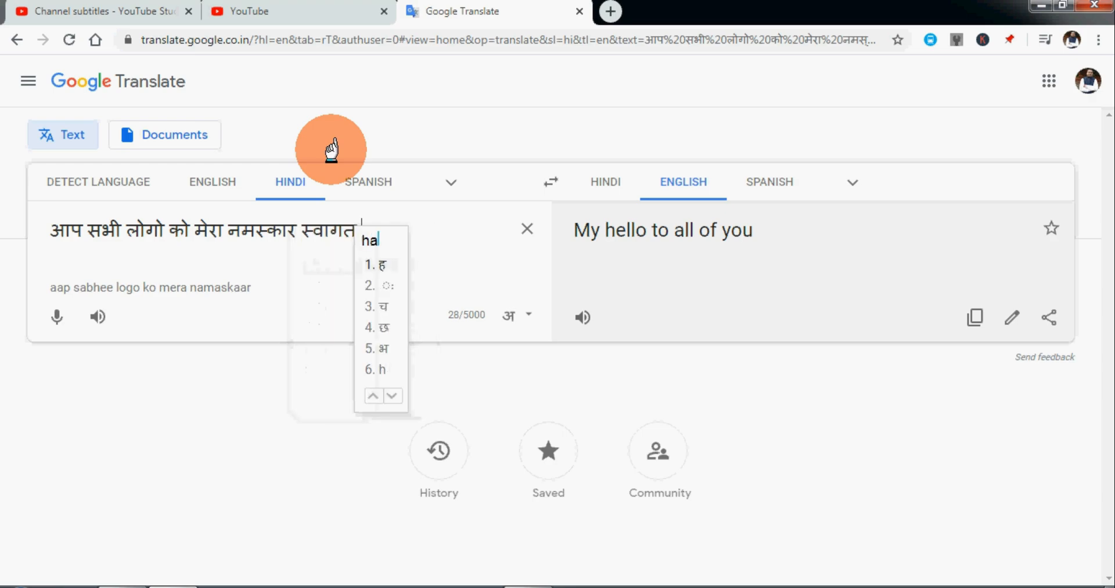
text(abhi )
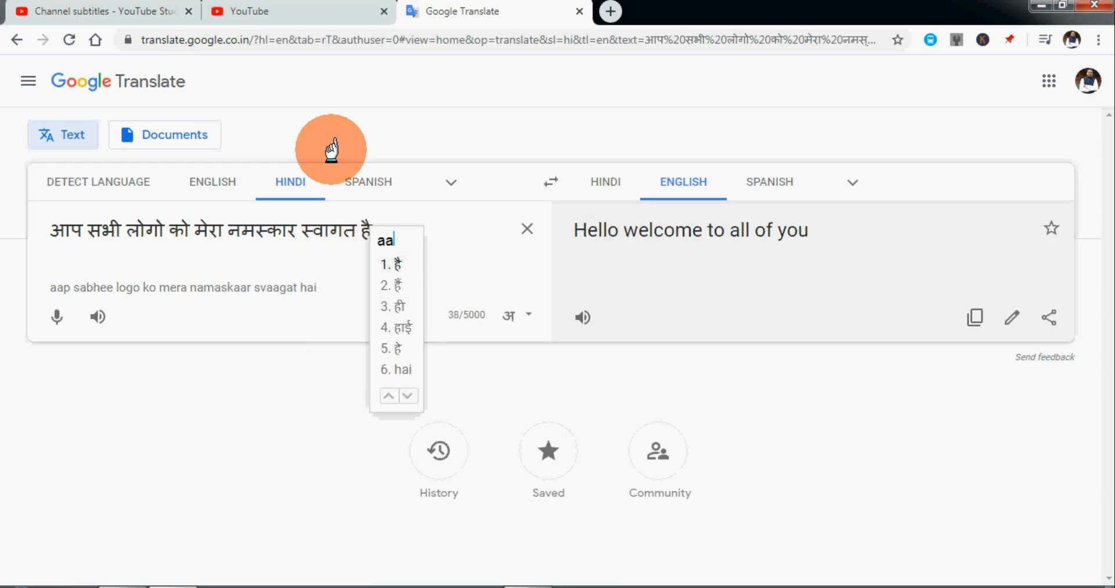
text(sabhi ka aa)
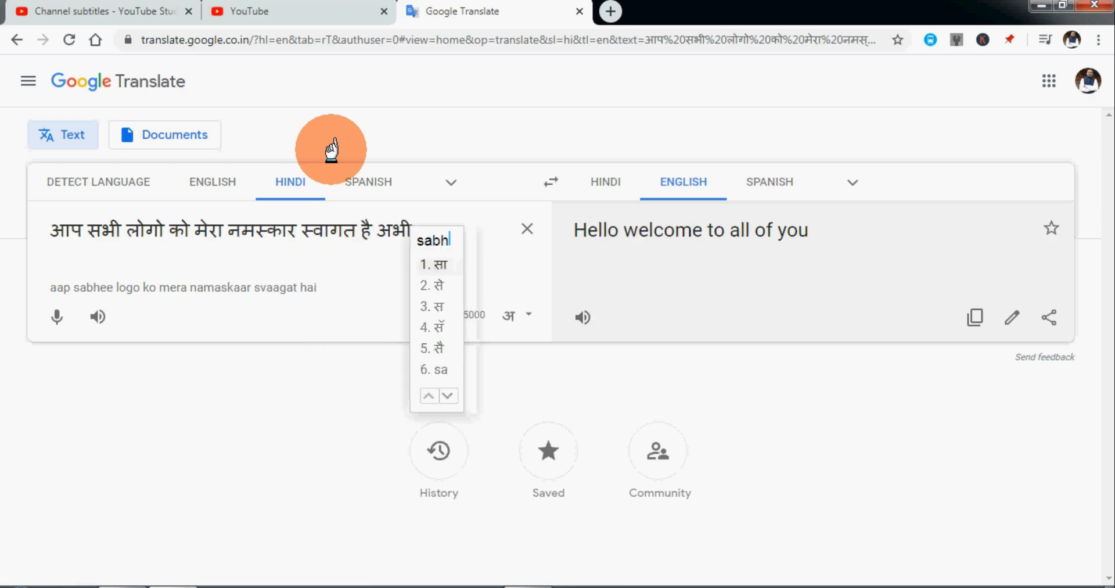
text(bke)
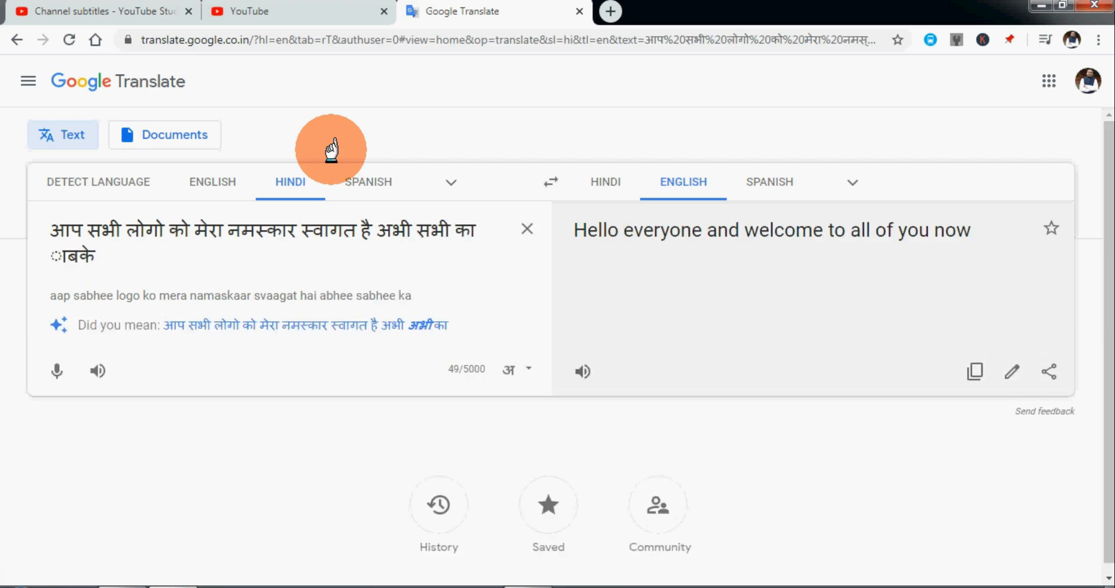
Replace the mistyped last word of the Hindi text with "आपके आपने चैनल".
key(ctrl+shift+Left)
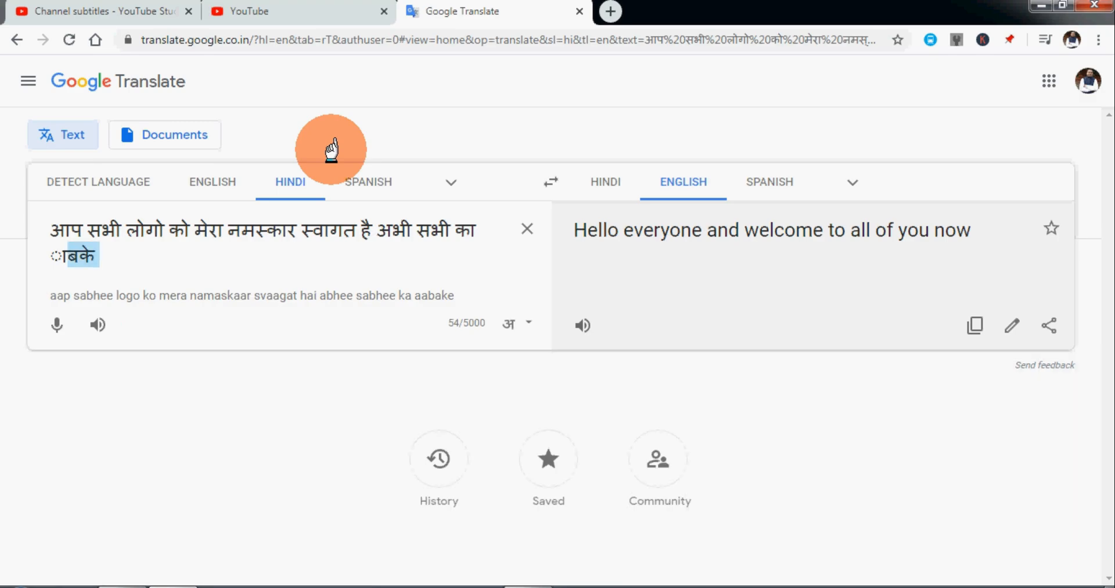
key(shift+Left)
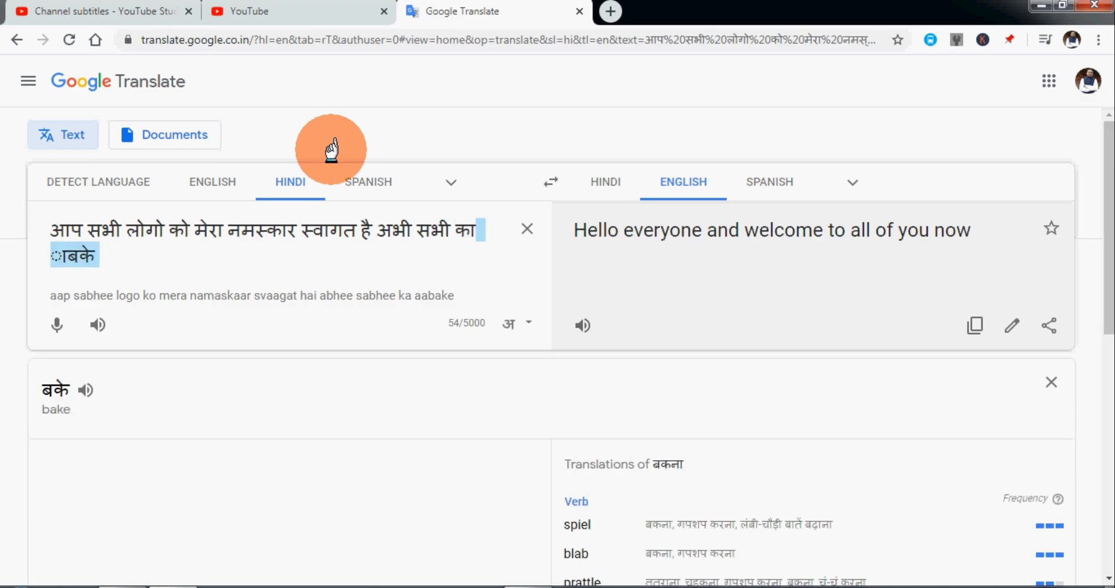
text(aapke)
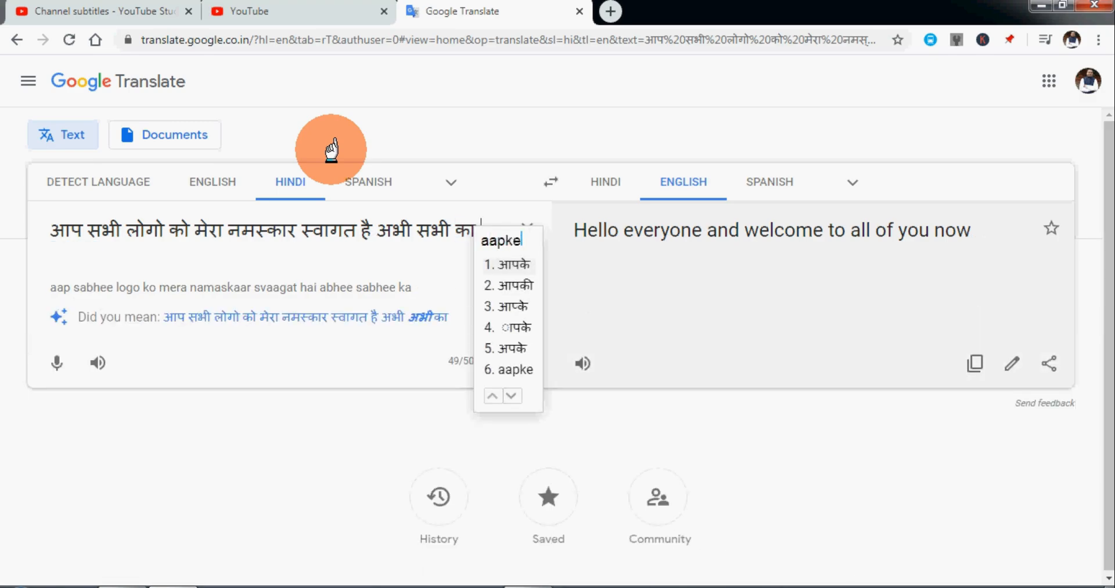
text( aapne channel )
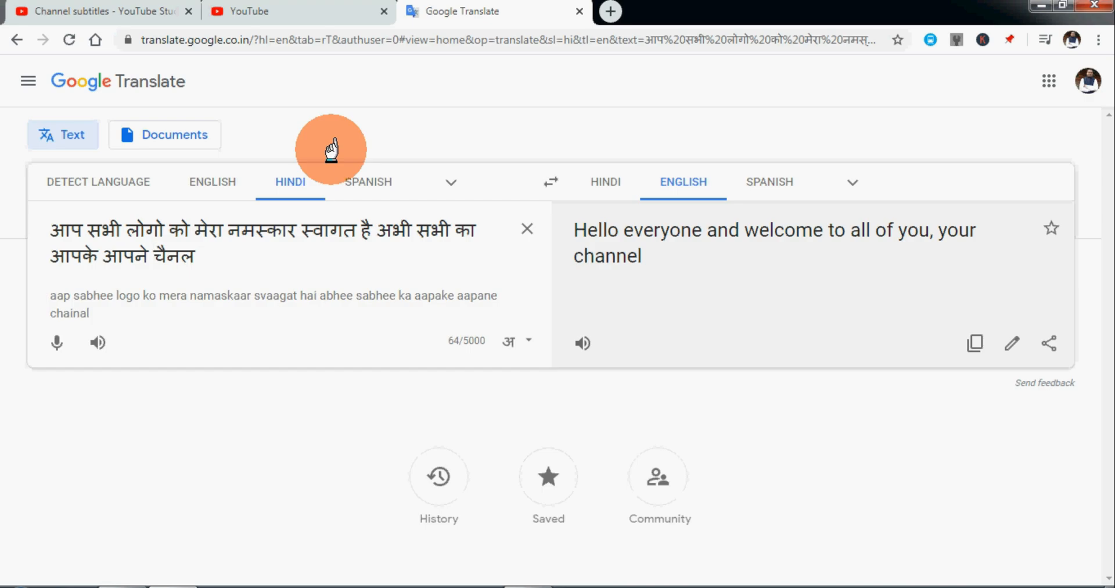
text(Youtube)
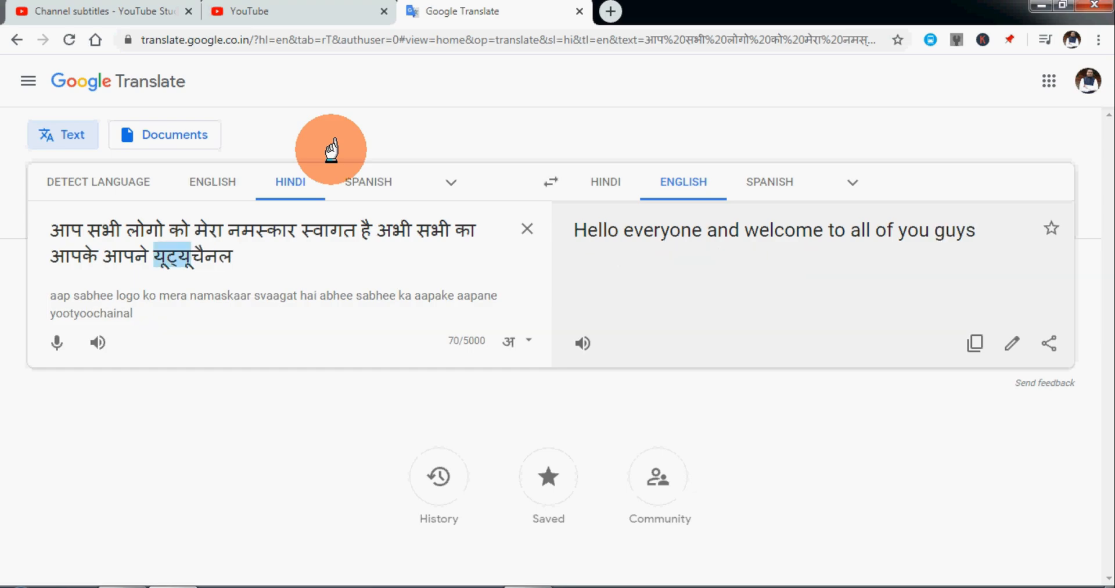
Insert "यूट्यूब" before "चैनल" in the Hindi source text.
text(Youtb)
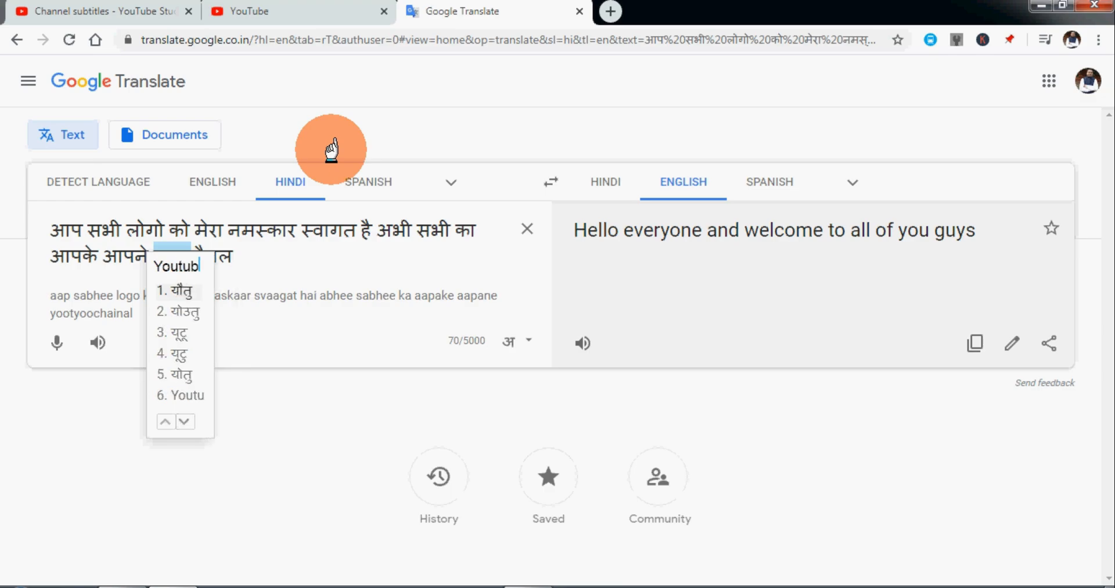
click(263, 248)
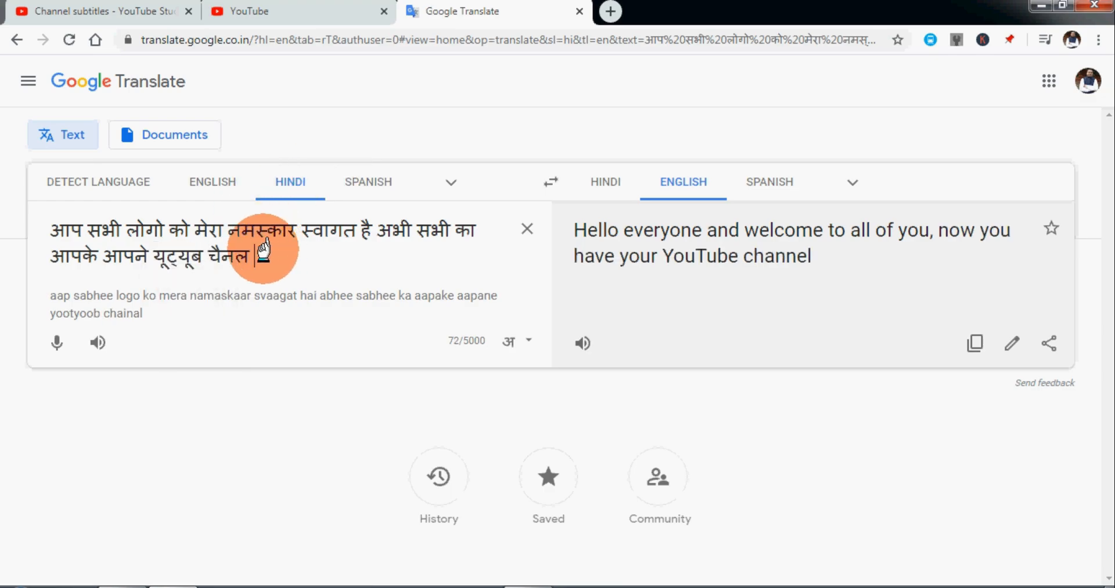
Append "egyankosh में" to the Hindi source text, keeping the channel name in Latin letters.
text(egyankosh)
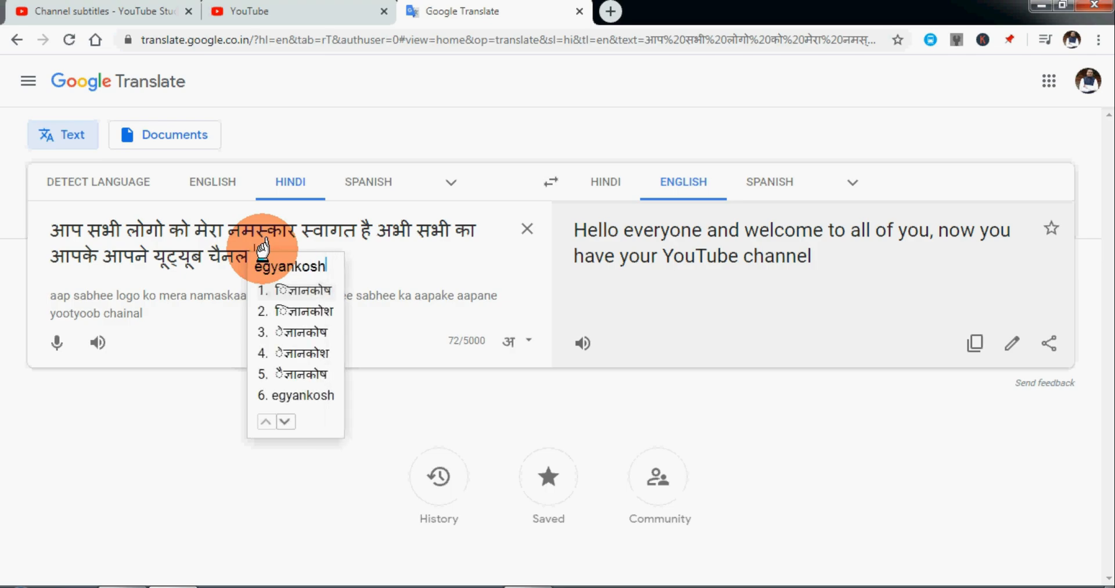
click(297, 392)
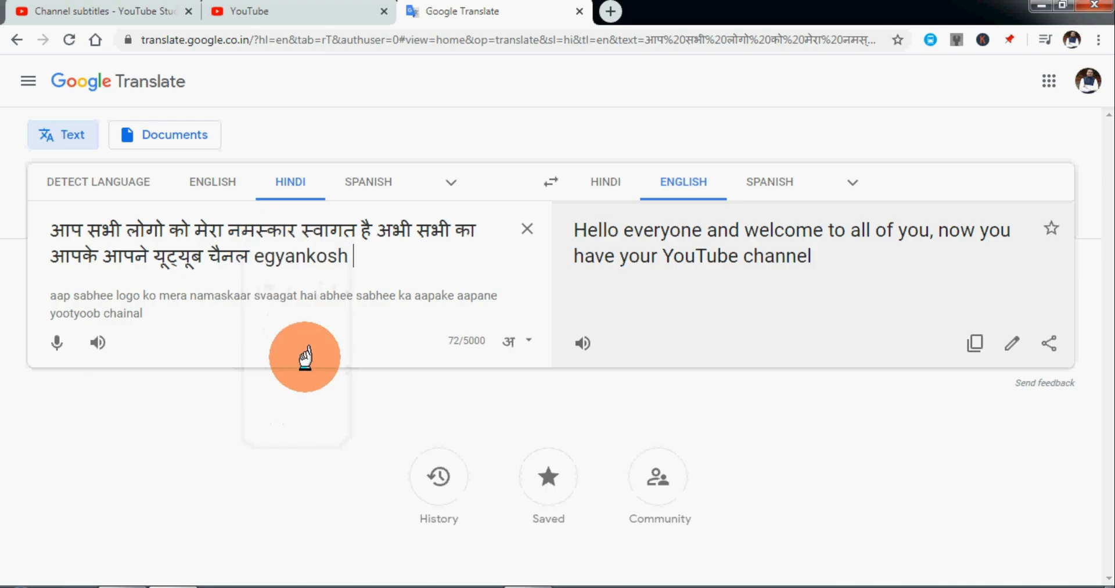
text(mein)
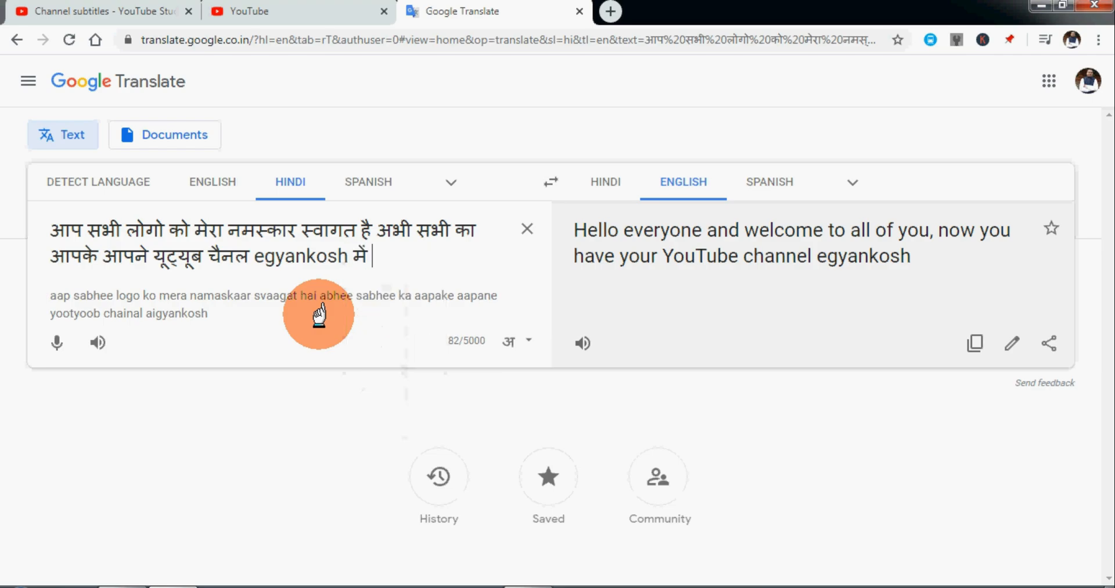
Swap the translation direction and copy "Hello everyone and welcome to all of you" into the first subtitle entry in the YouTube subtitle editor.
click(555, 180)
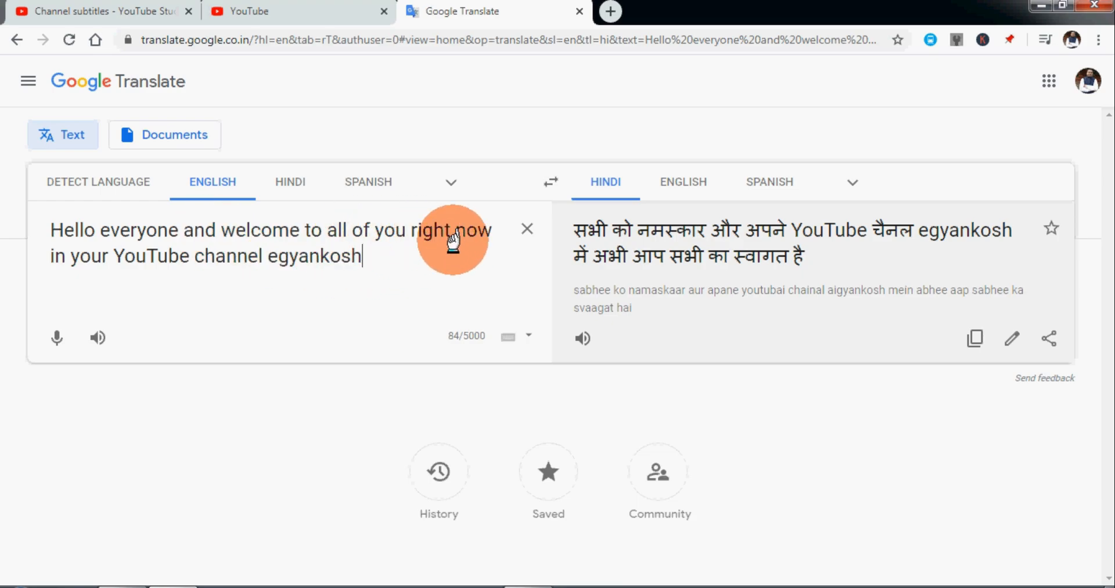
drag(403, 230, 54, 212)
key(ctrl+c)
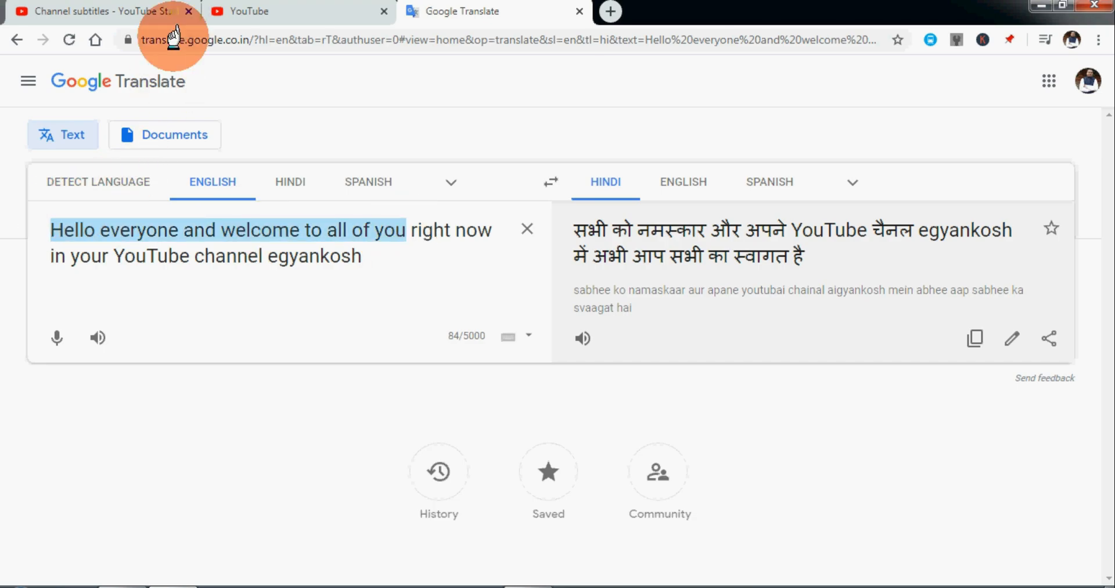
click(248, 11)
click(242, 340)
key(ctrl+v)
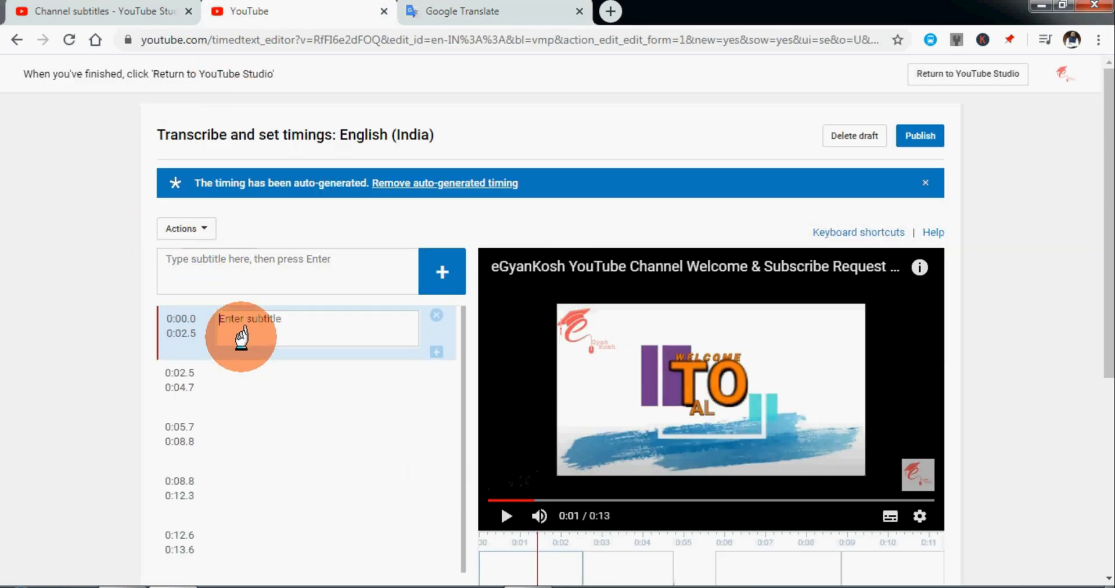
Rewind the video to its start and move the empty second subtitle entry on the timeline to 0:03.1–0:05.4.
click(486, 499)
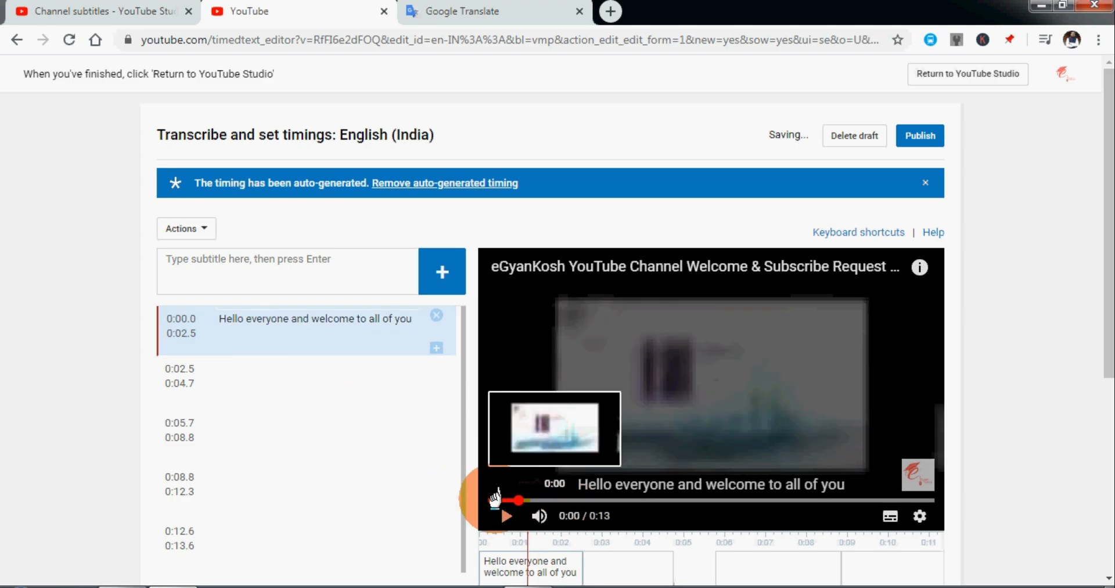
scroll(580, 464, down, 3)
click(600, 419)
drag(600, 419, 630, 409)
Play the video in short stretches up to about 0:04 to hear the spoken greeting against the subtitle timings.
click(503, 352)
click(504, 350)
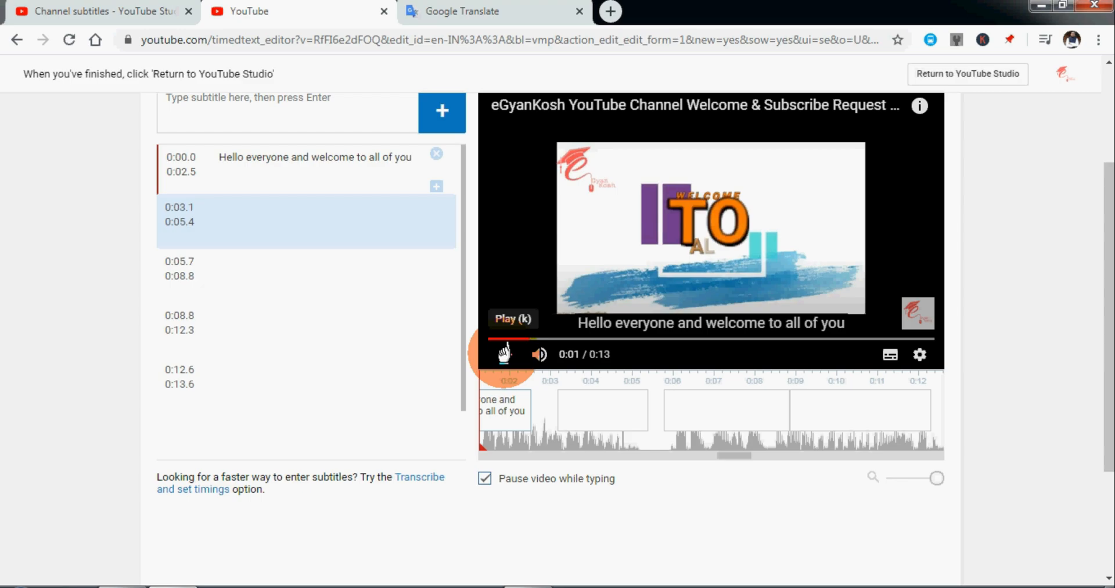
click(504, 351)
click(504, 351)
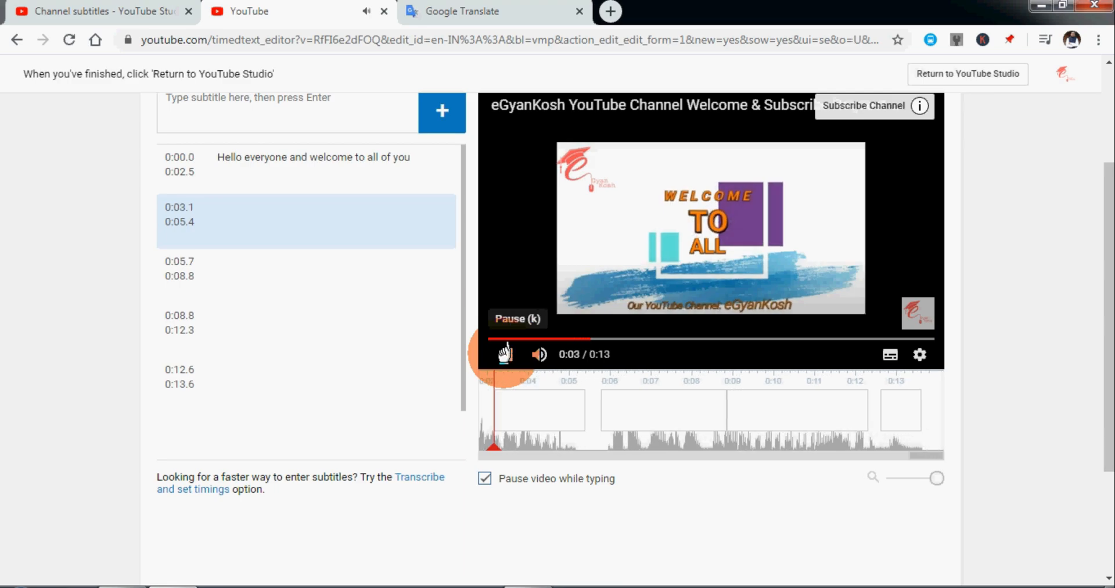
click(504, 351)
click(504, 352)
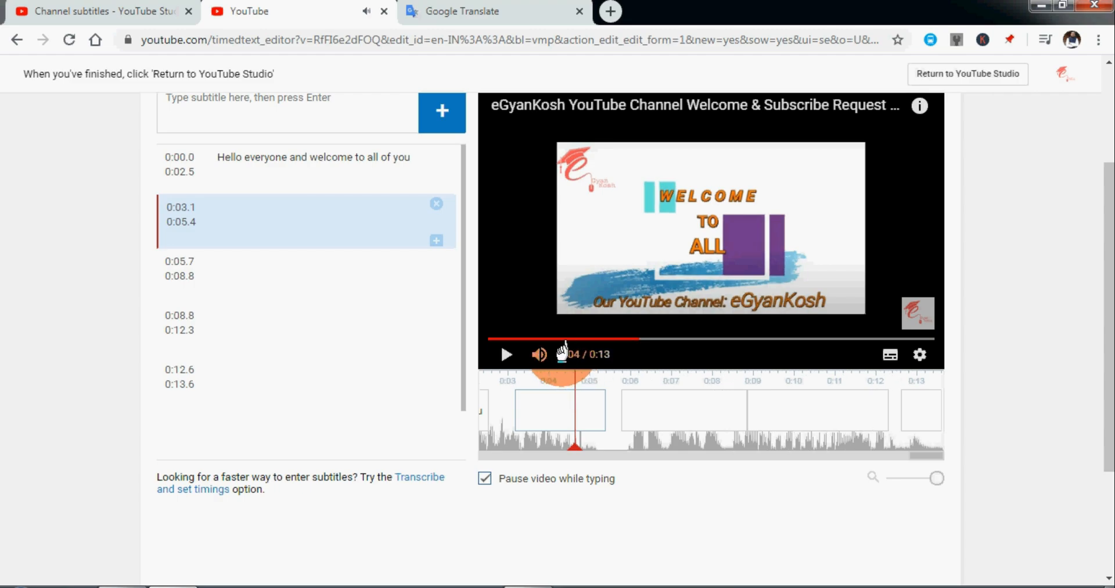
Try to set the end time of the first subtitle entry to 0:04.5.
double_click(605, 353)
click(216, 200)
click(192, 170)
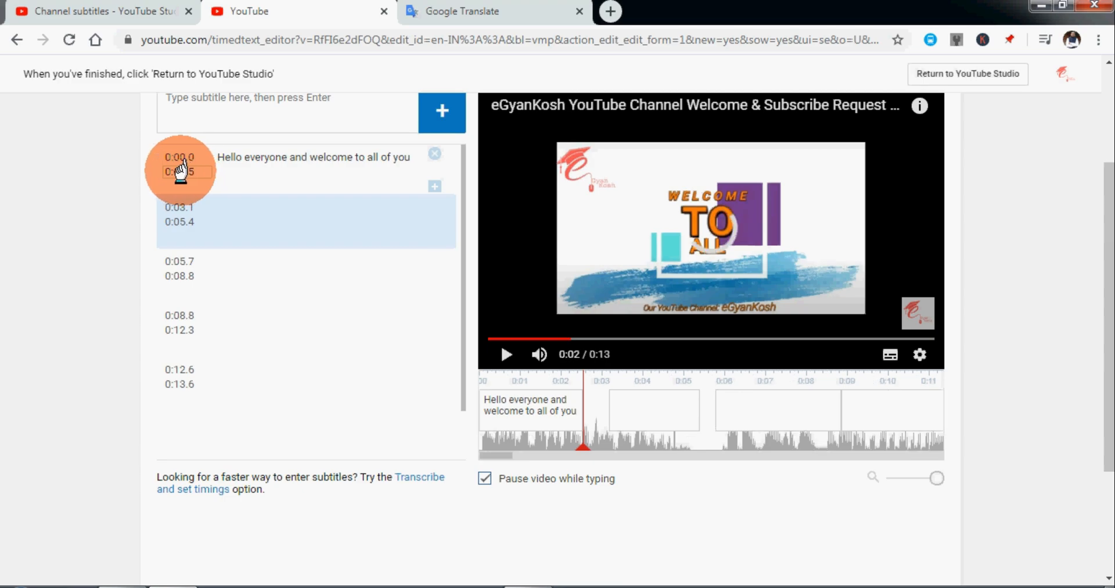
click(209, 173)
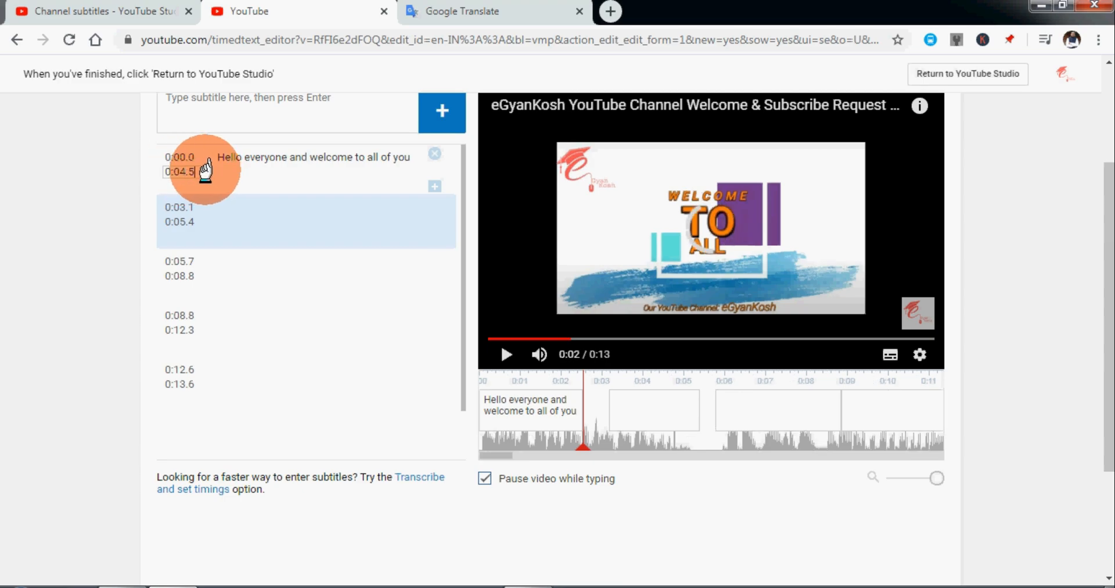
drag(205, 170, 190, 175)
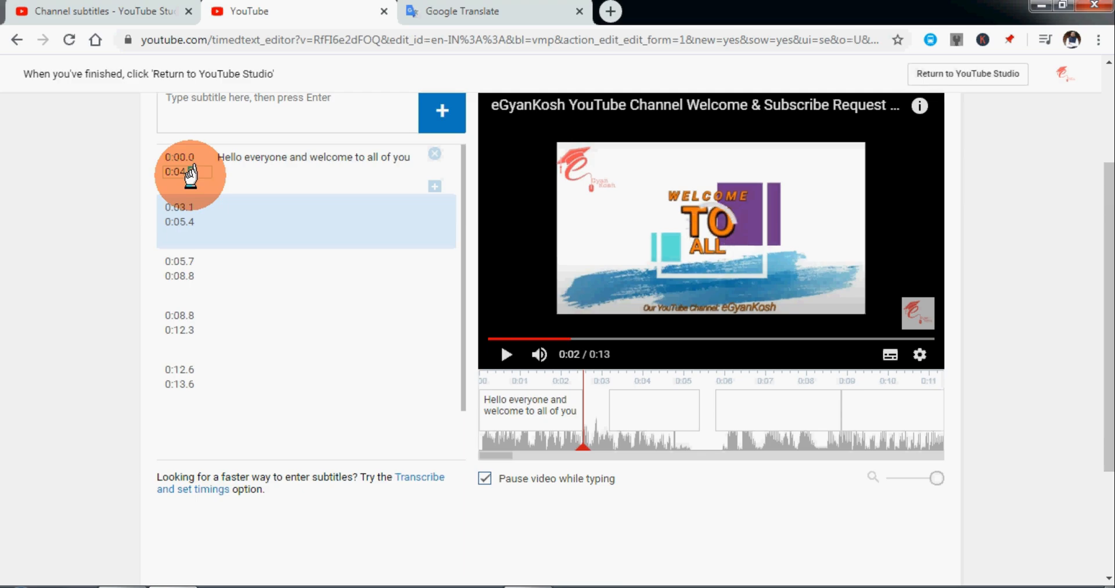
drag(349, 157, 412, 157)
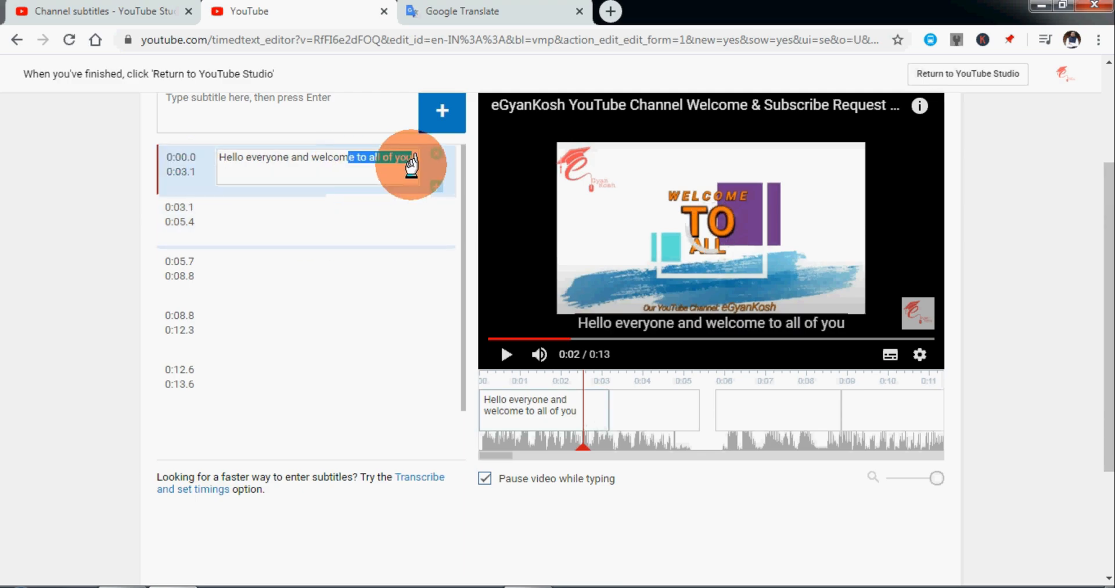
Cut "your YouTube channel egyankosh" from Google Translate and append it to the first subtitle after the added words "on your".
click(462, 12)
click(297, 270)
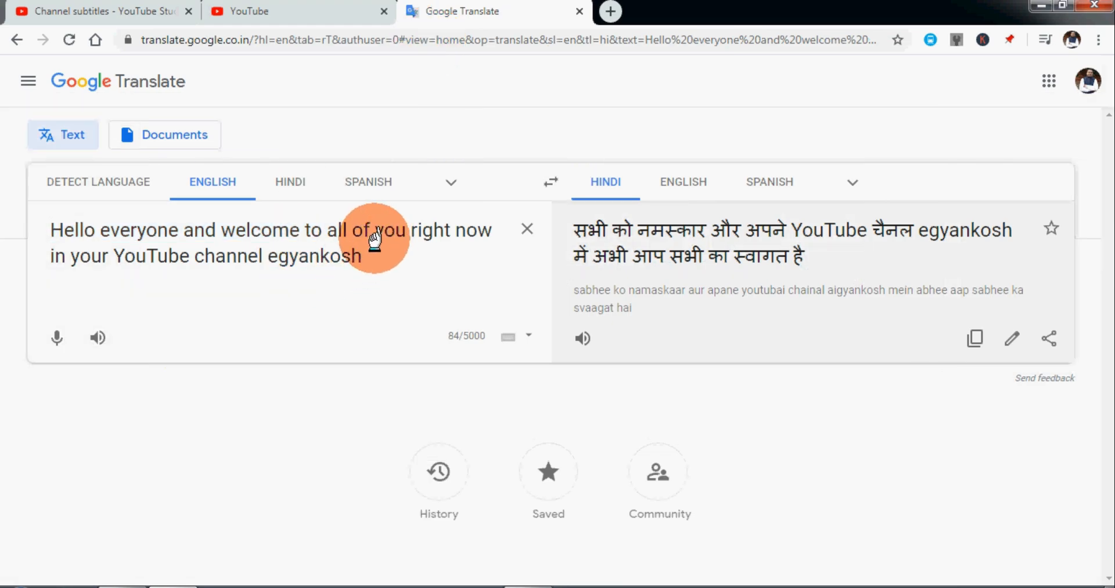
drag(367, 253, 78, 251)
key(ctrl+x)
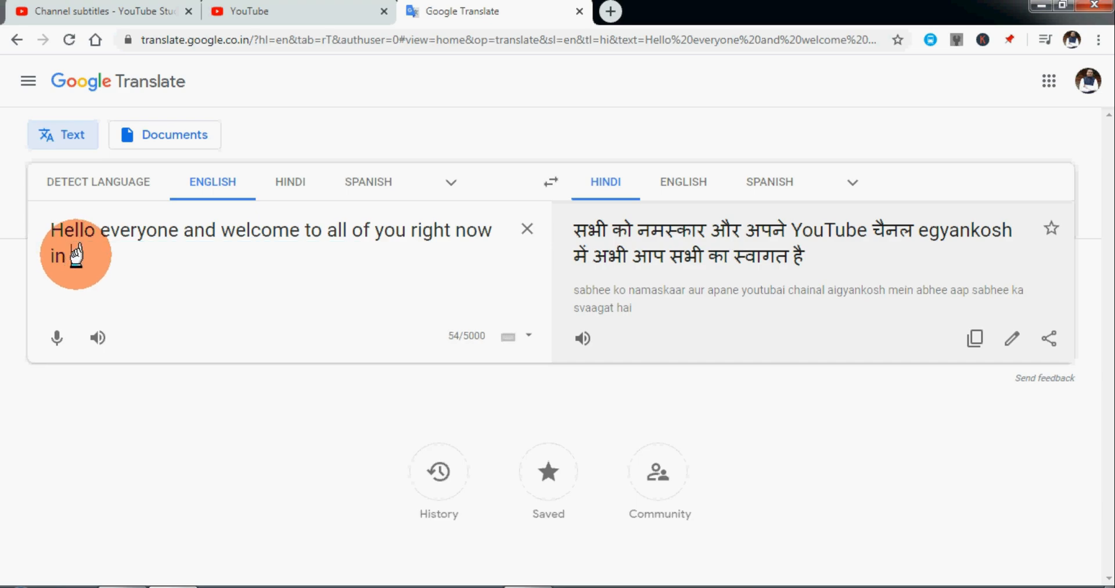
click(235, 12)
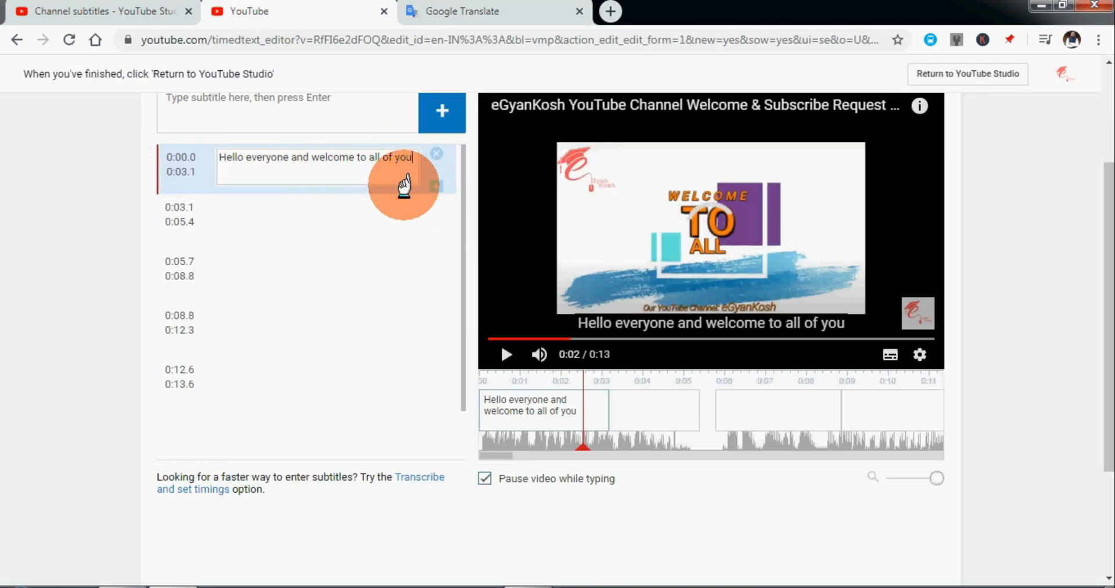
text(on)
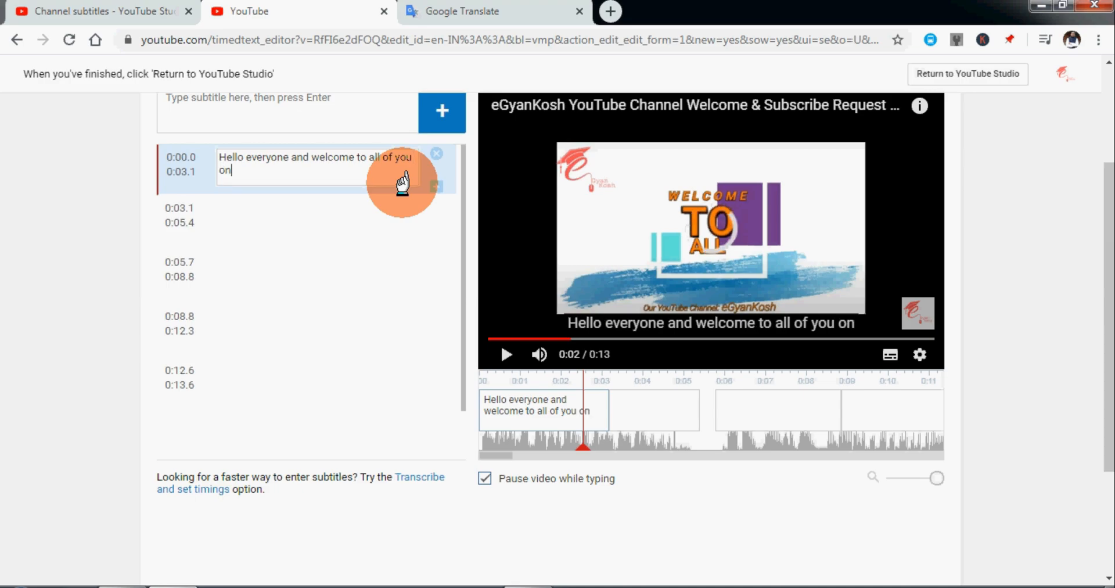
text( your your YouTube channel egyankosh)
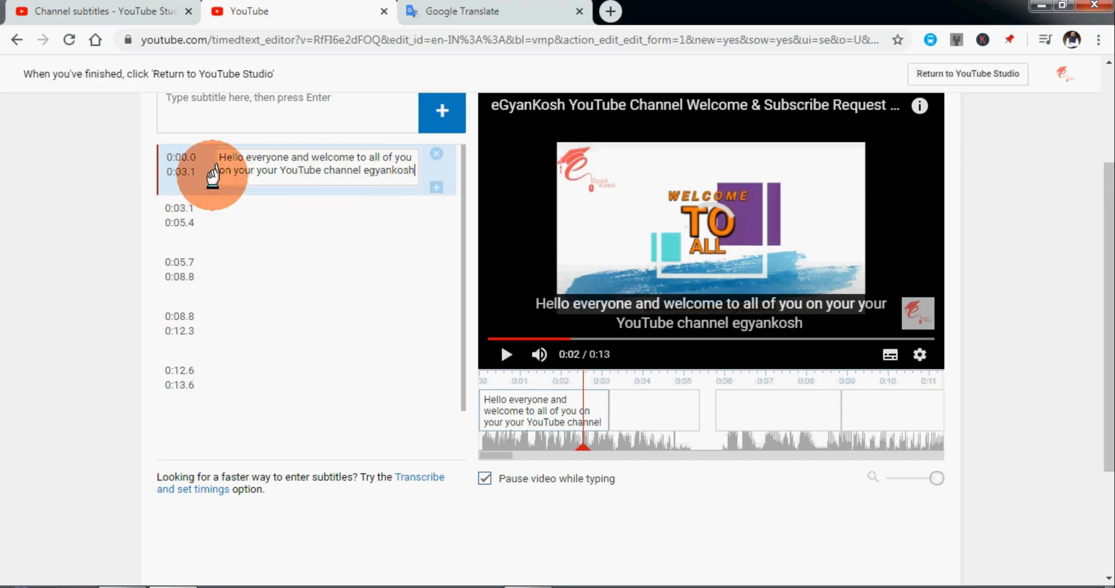
Delete the duplicated word "your" before "YouTube" in the first subtitle.
click(280, 170)
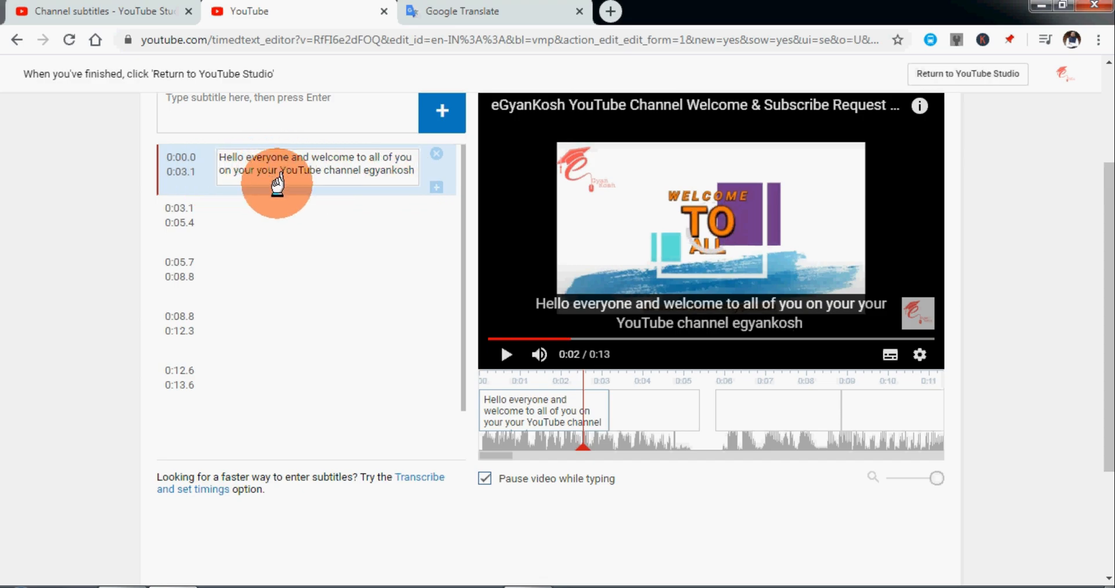
key(BackSpace)
key(BackSpace)
key(BackSpace)
key(BackSpace)
key(BackSpace)
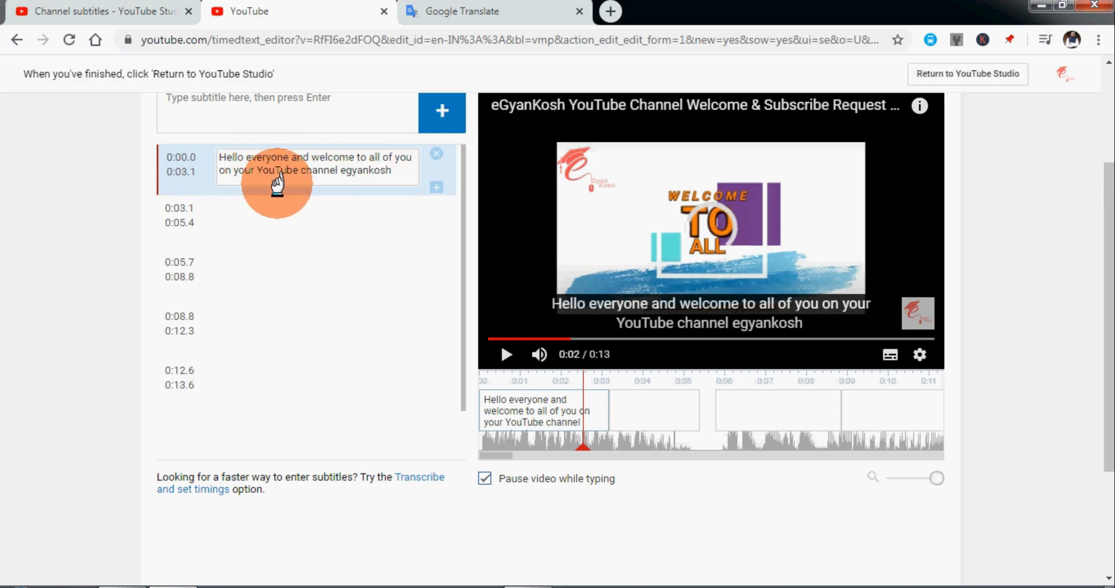
Delete all the empty subtitle entries that follow the first one.
click(262, 217)
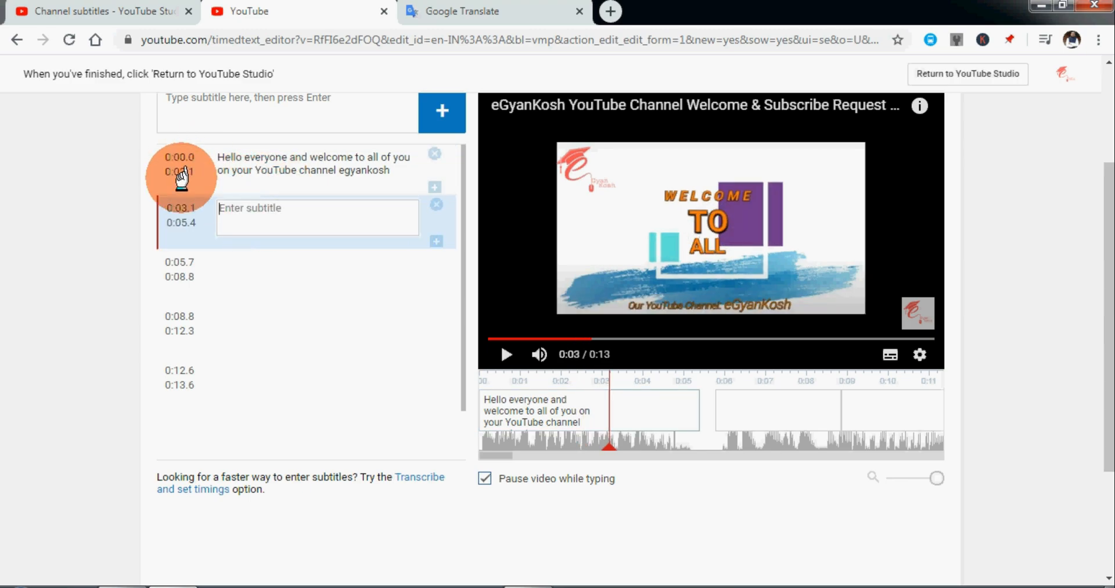
click(195, 208)
click(194, 219)
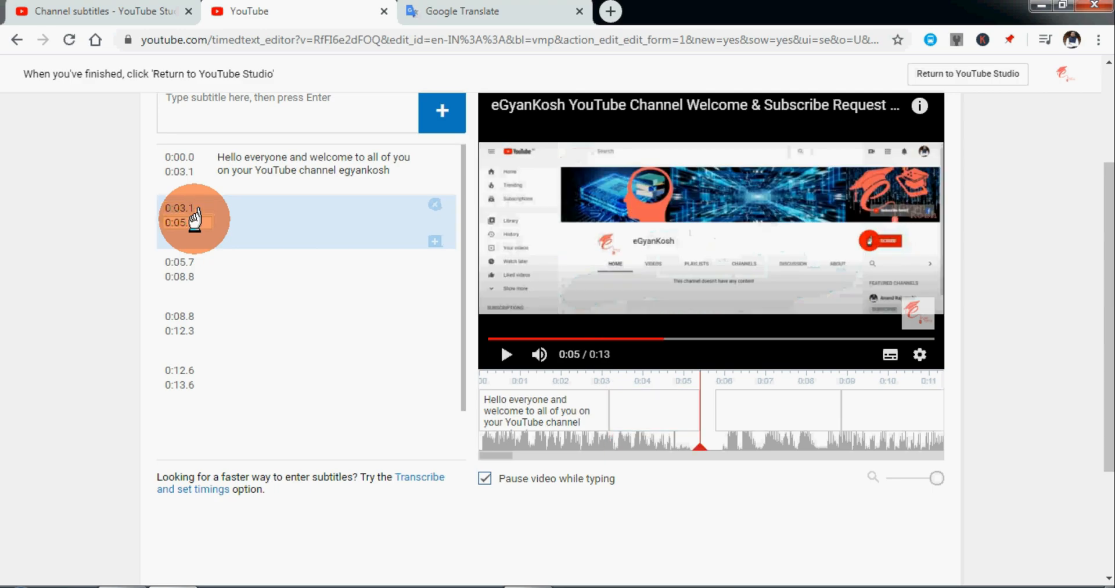
click(427, 204)
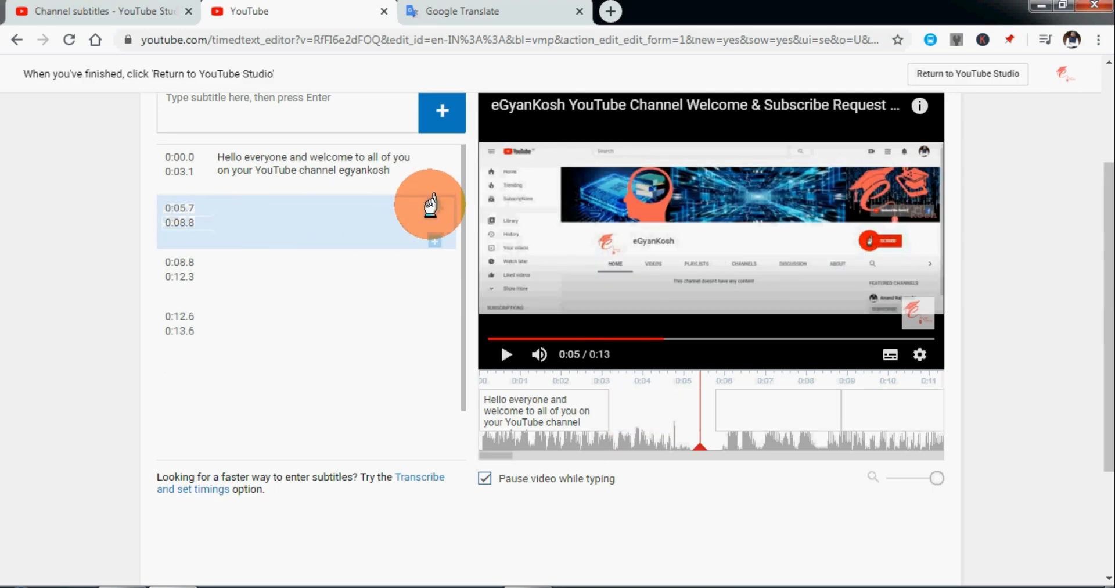
click(430, 204)
click(430, 205)
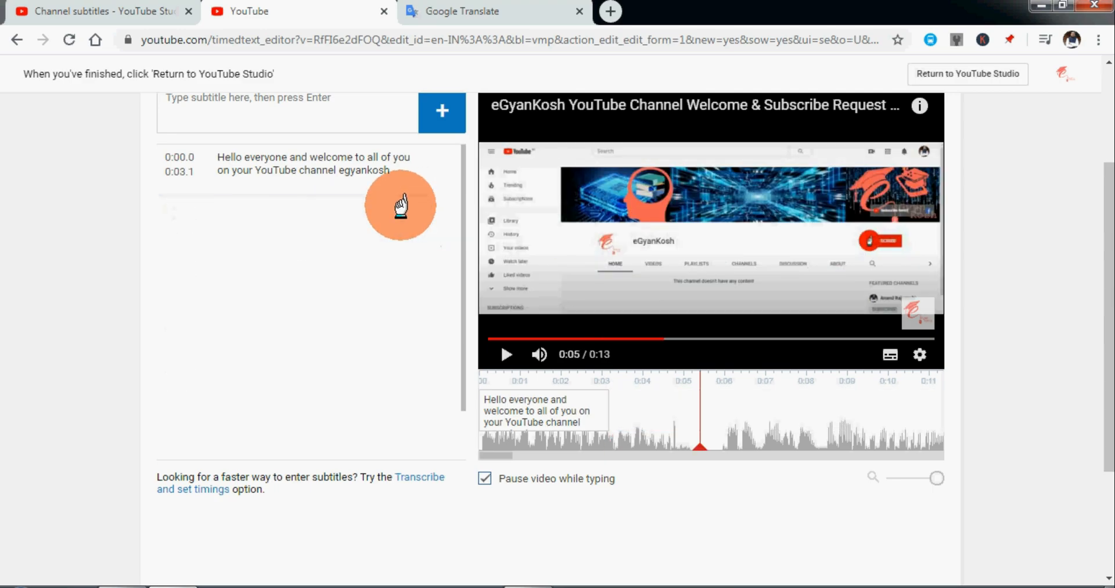
Set the first subtitle's end time to 0:04.1 and insert a new empty entry after it.
click(243, 169)
click(185, 171)
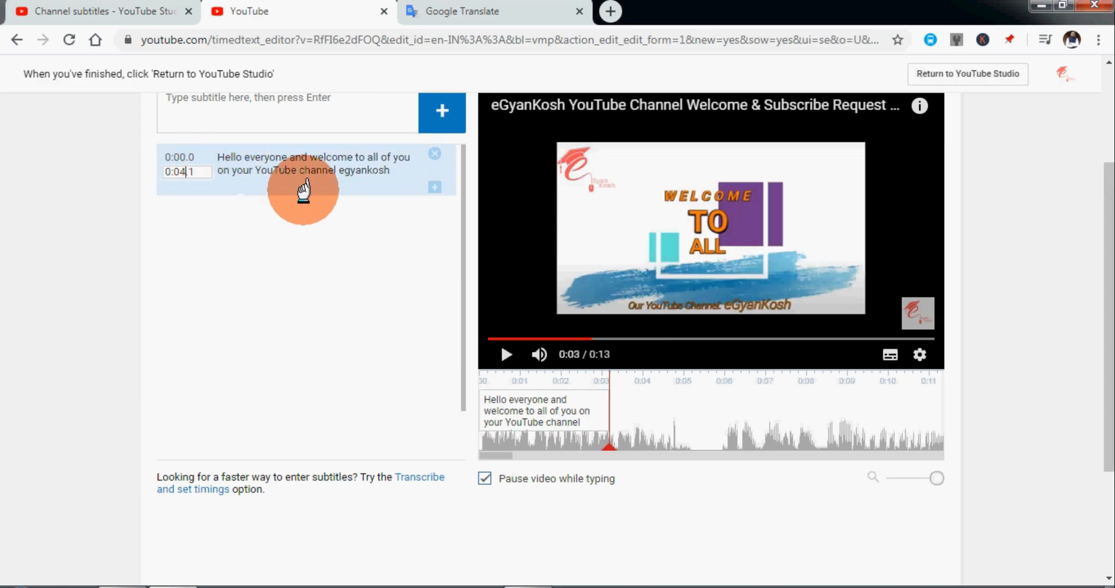
click(434, 186)
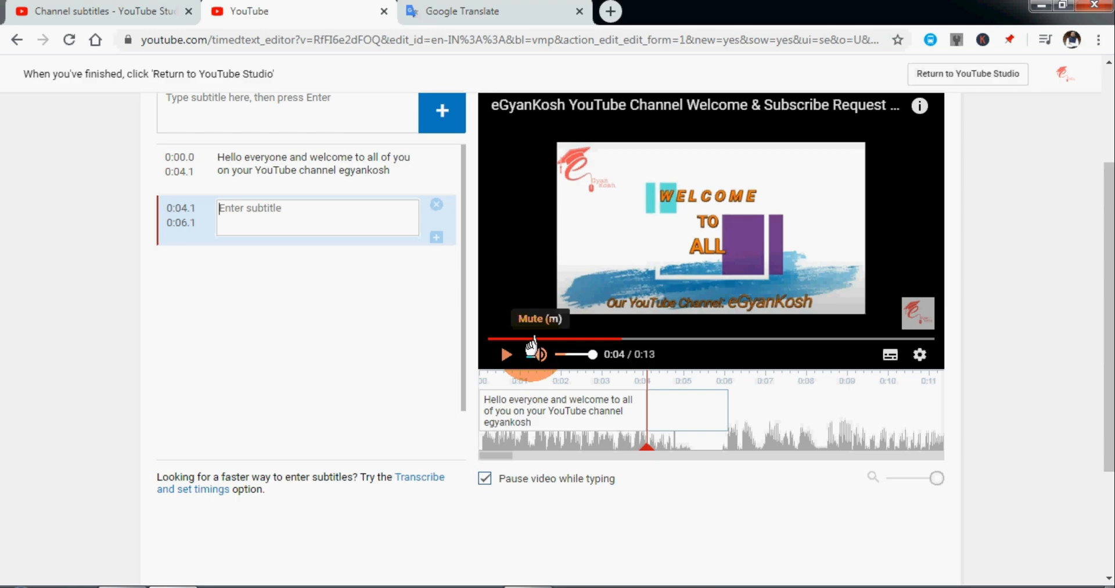
Move the new empty entry to 0:06.0–0:08.0 and extend the first subtitle's end on the timeline to 0:04.9.
drag(659, 400, 749, 405)
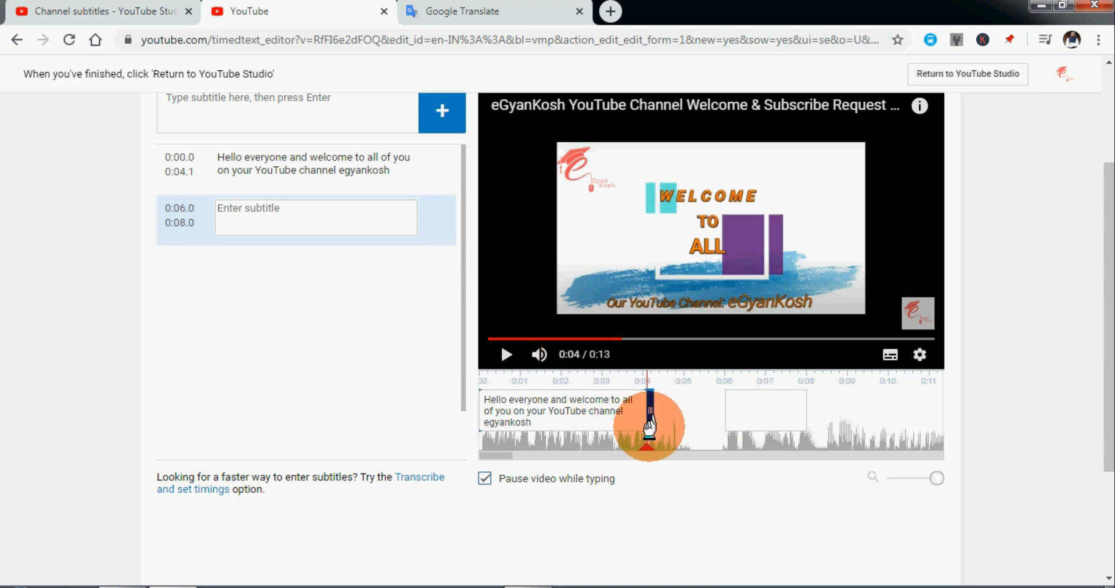
click(504, 352)
click(504, 353)
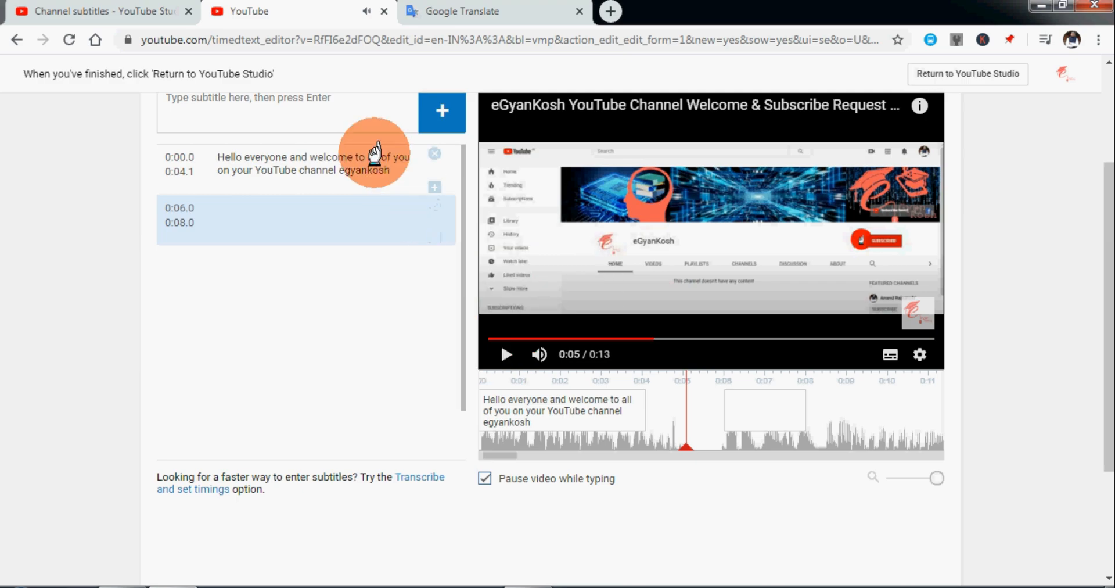
drag(639, 418, 681, 405)
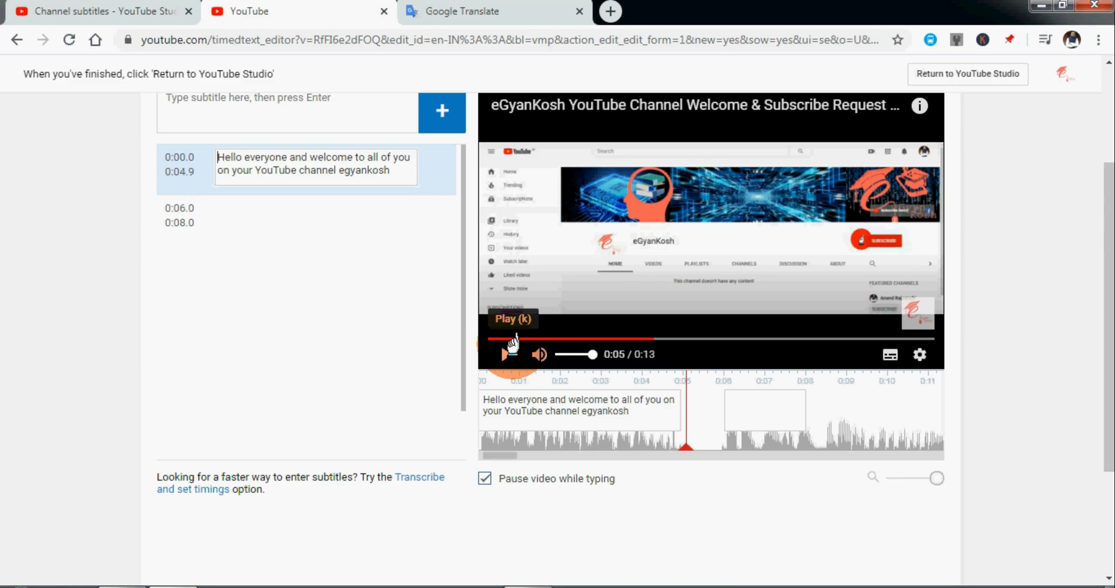
Rewind the video to the start and replay the opening to check the first subtitle against the speech.
click(489, 337)
drag(489, 335, 489, 337)
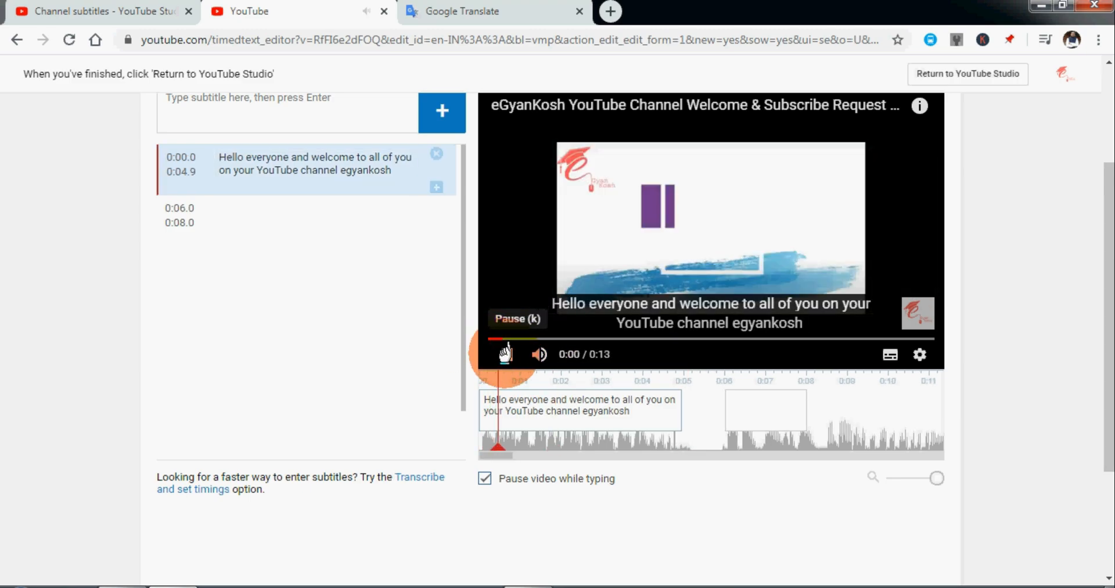
click(504, 353)
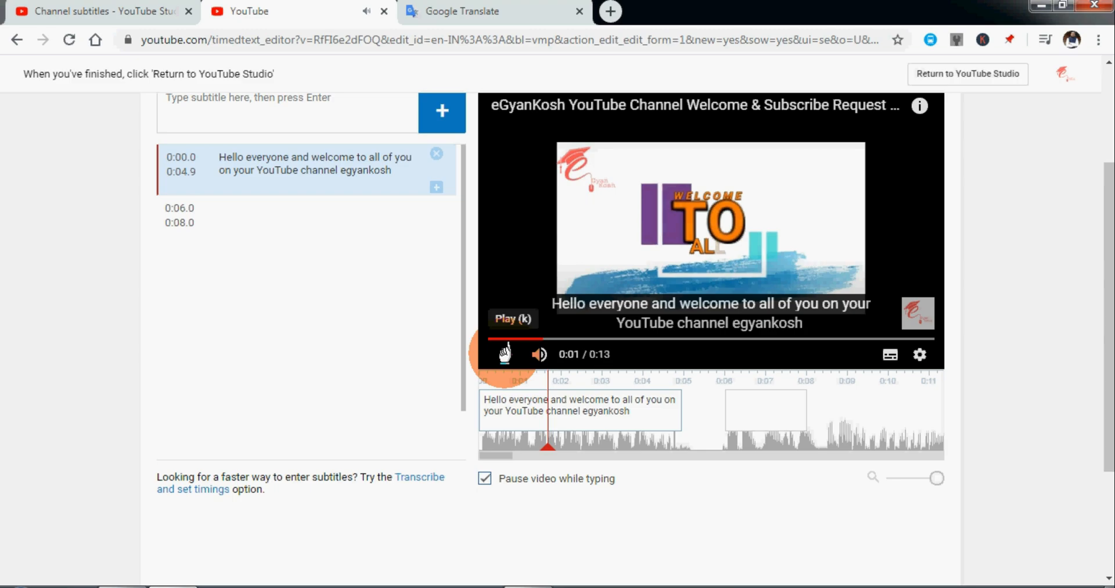
Replay the video from the start to about 0:08 to hear the line spoken after the first subtitle.
click(489, 336)
click(503, 351)
click(503, 351)
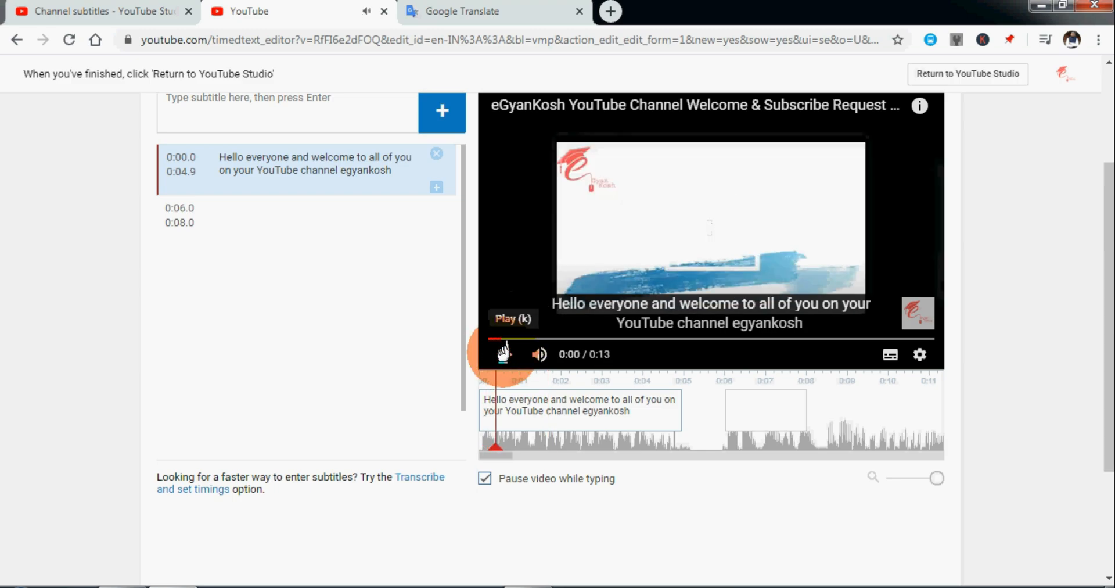
click(504, 352)
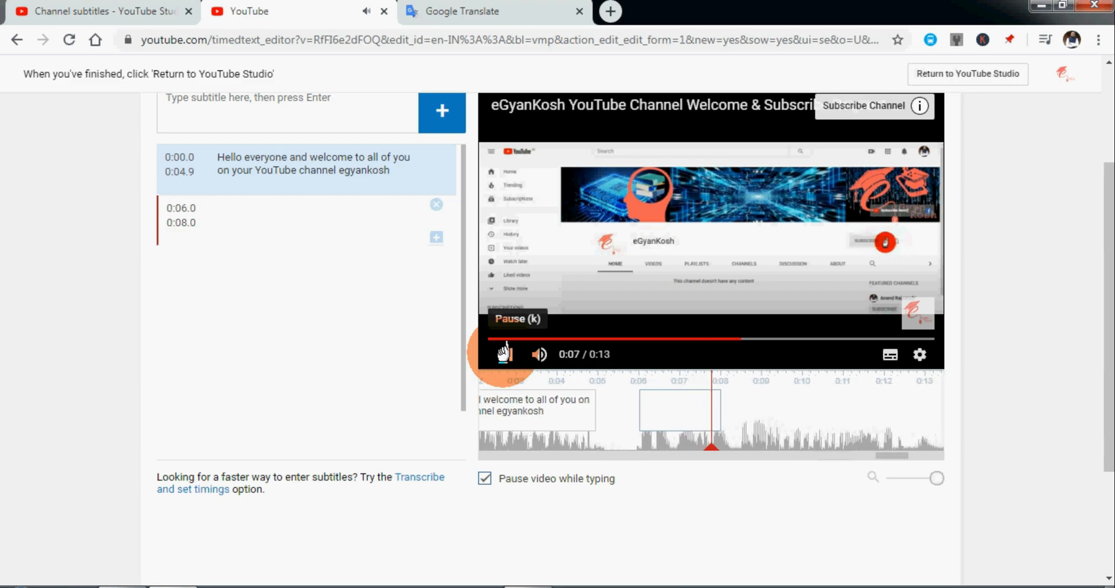
click(506, 352)
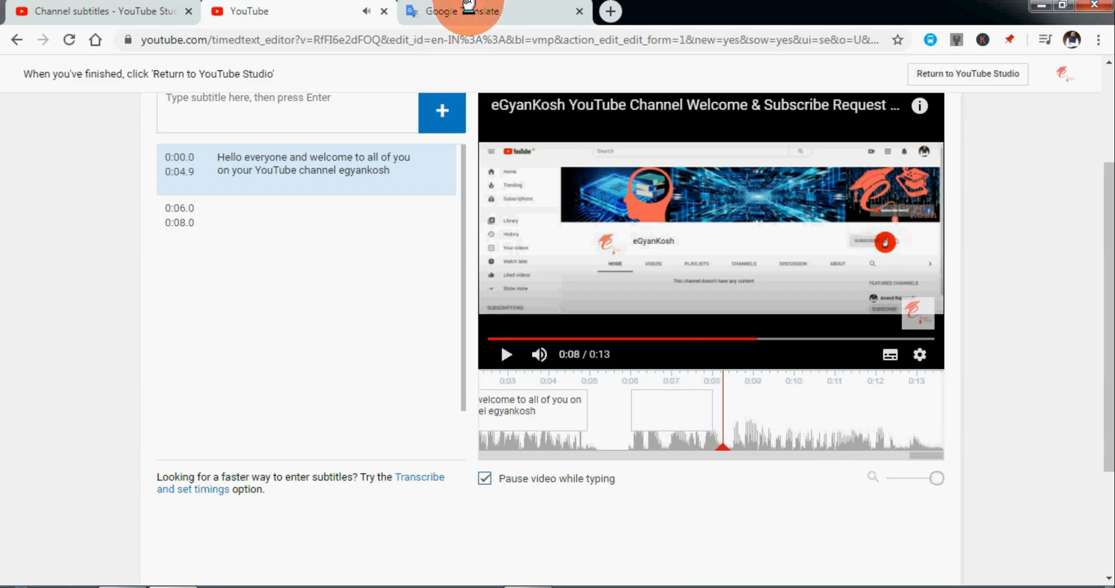
Switch to Google Translate, replace the Hindi source text with "सब्सक्राइब करे हमारा चैनल" and accept the suggested spelling "करें".
click(436, 12)
click(549, 181)
drag(429, 233, 11, 235)
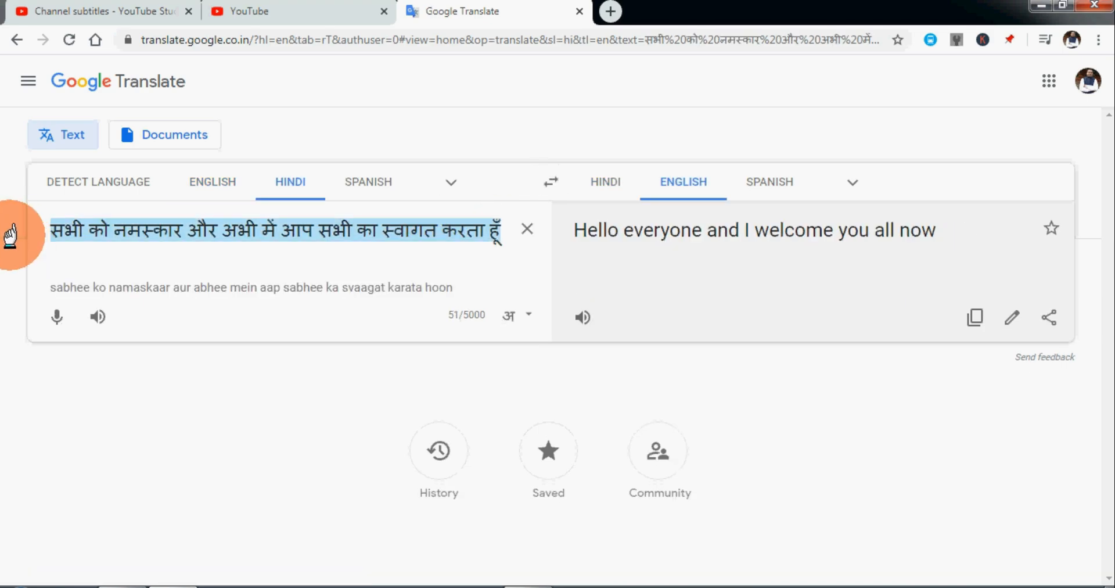
text(subscribe kare hma)
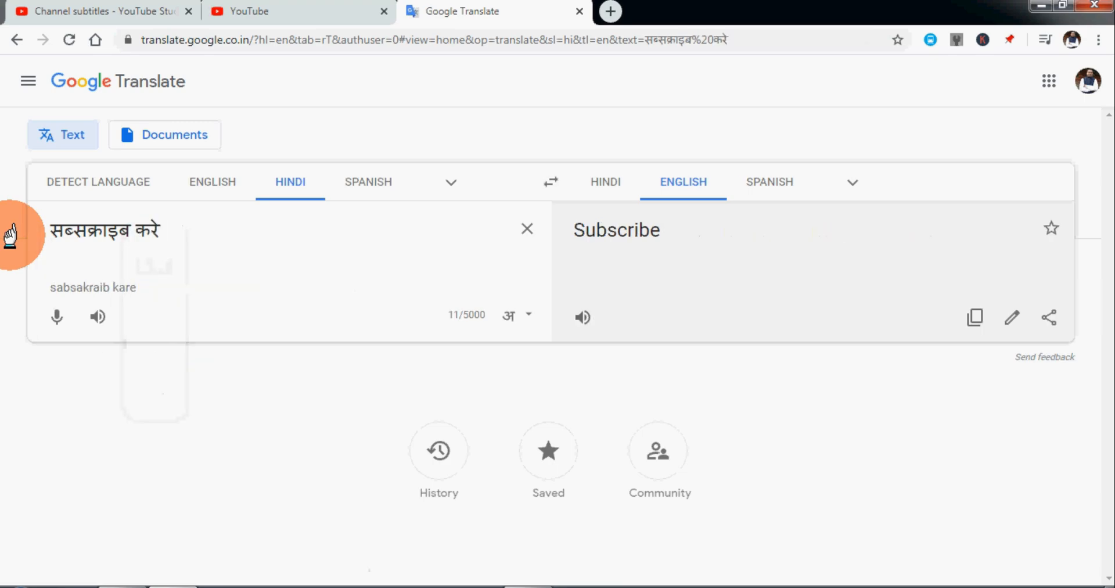
text(ara cha)
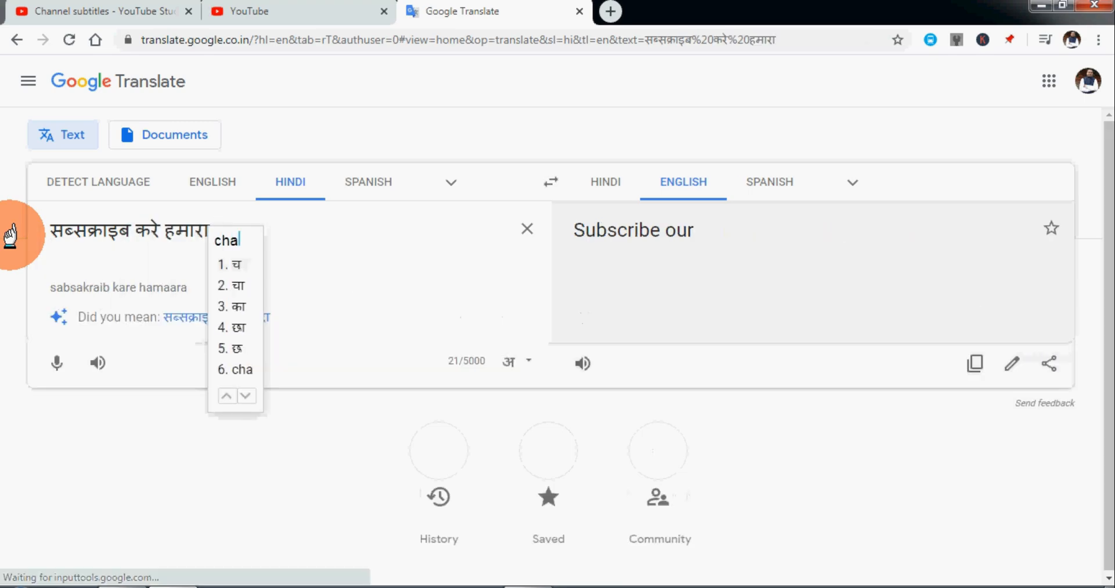
text(ne)
key(ctrl+shift+Left)
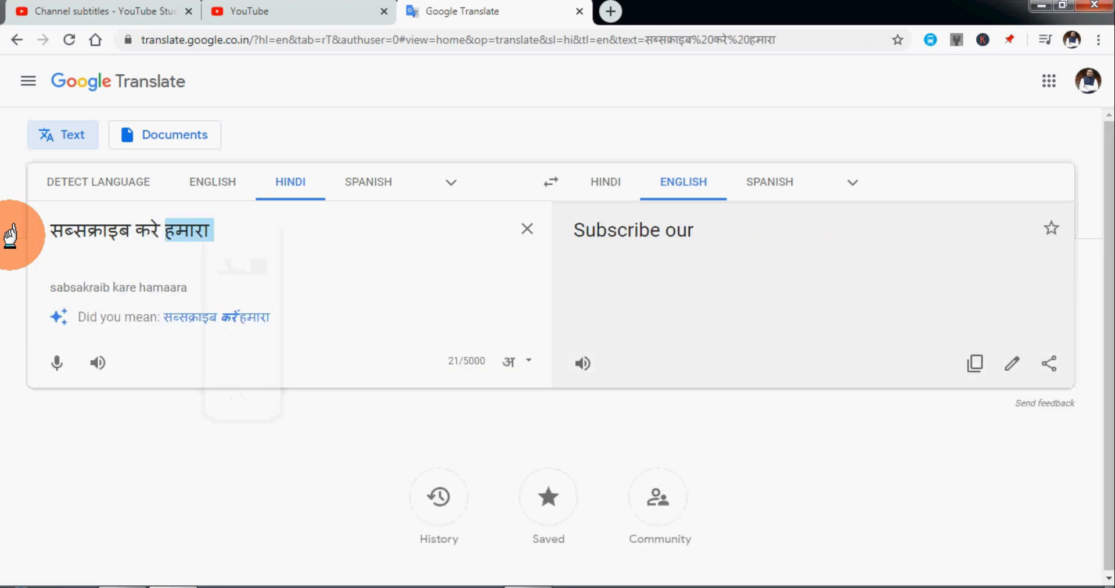
text(channel)
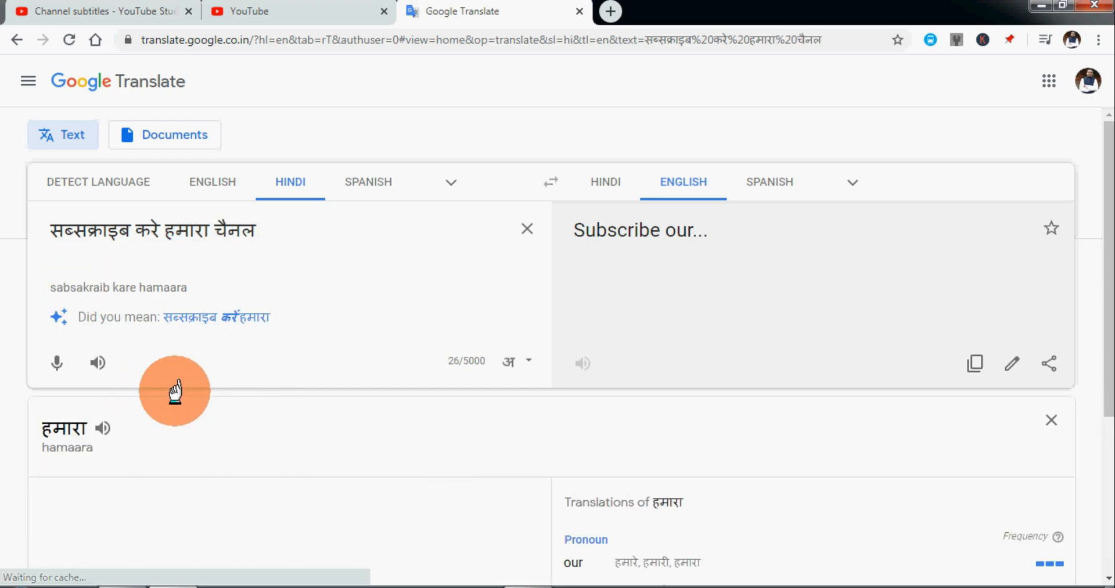
click(218, 316)
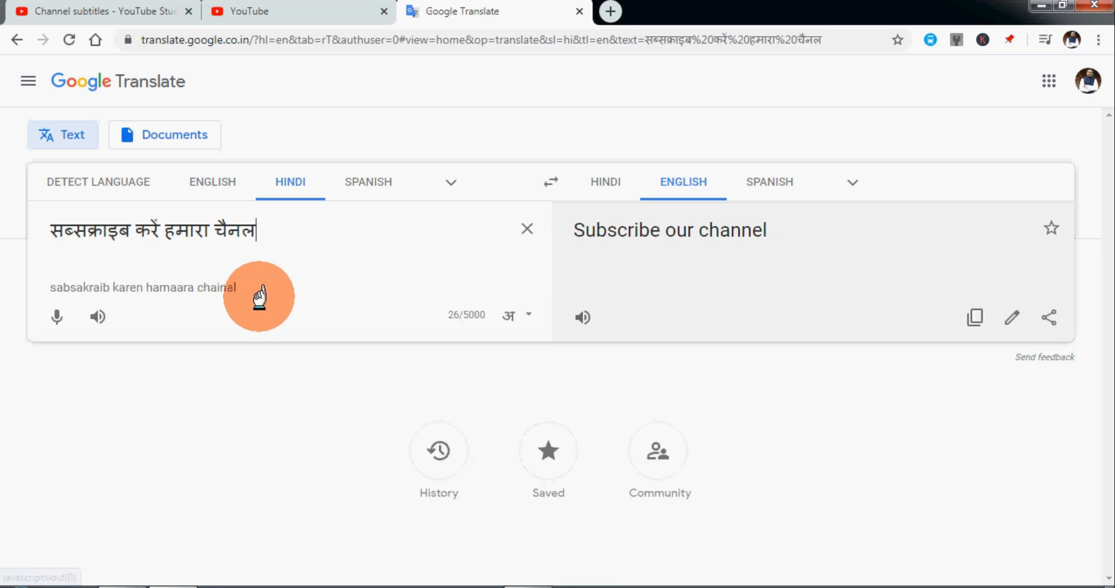
Return to the YouTube subtitle editor and play the rest of the video from 0:08 to hear the remaining speech.
click(305, 11)
click(506, 352)
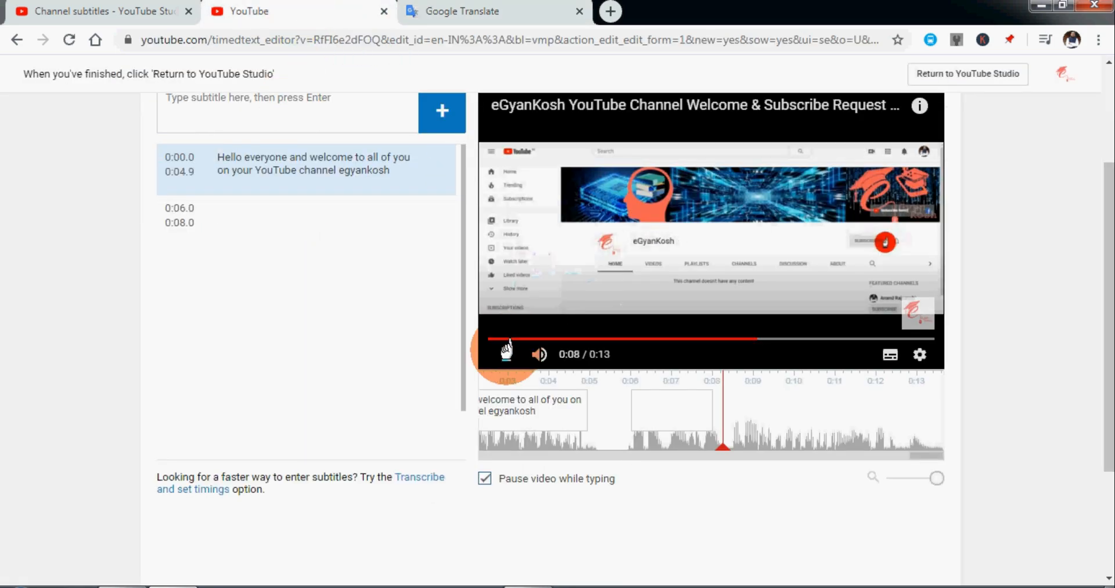
click(507, 350)
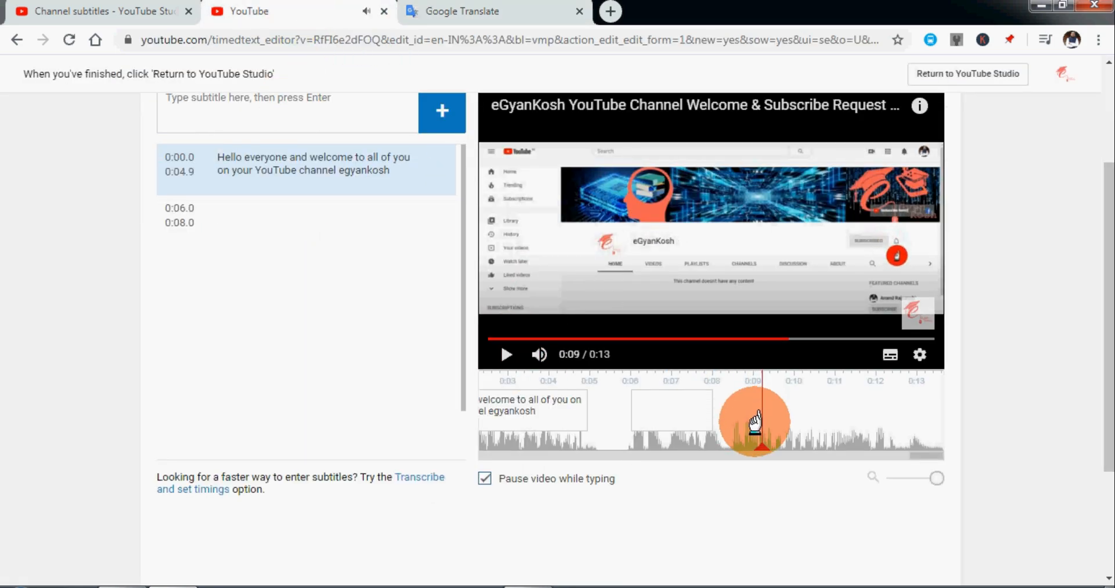
drag(764, 446, 633, 416)
click(505, 353)
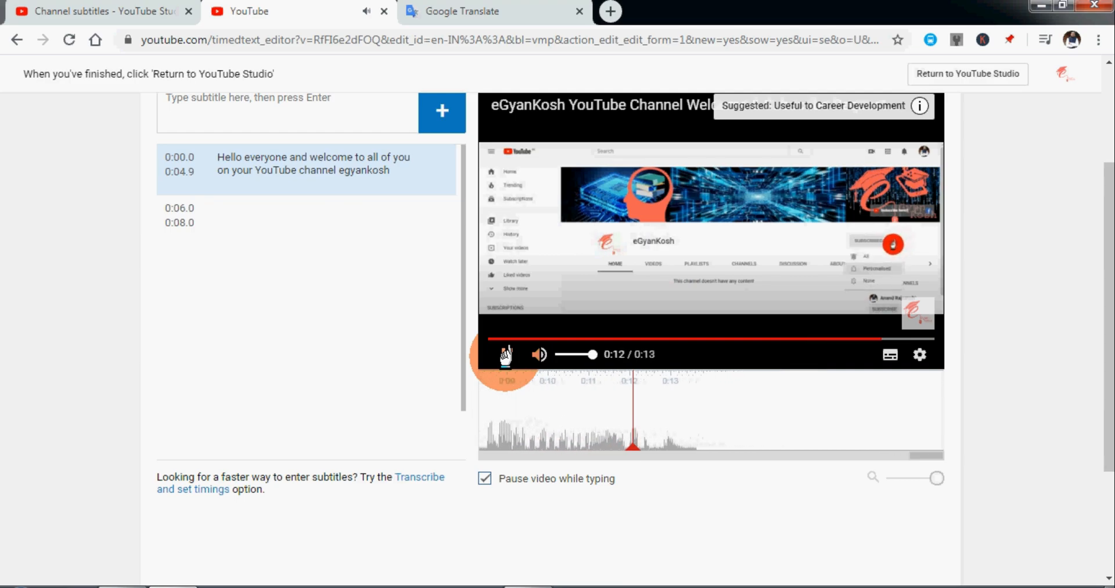
Extend the Hindi text in Google Translate with "और बेल्ल आइकॉन पे क्लिक करे टेक आपको सबसे पहले नयी वीडियो प्राप्त हो".
click(486, 12)
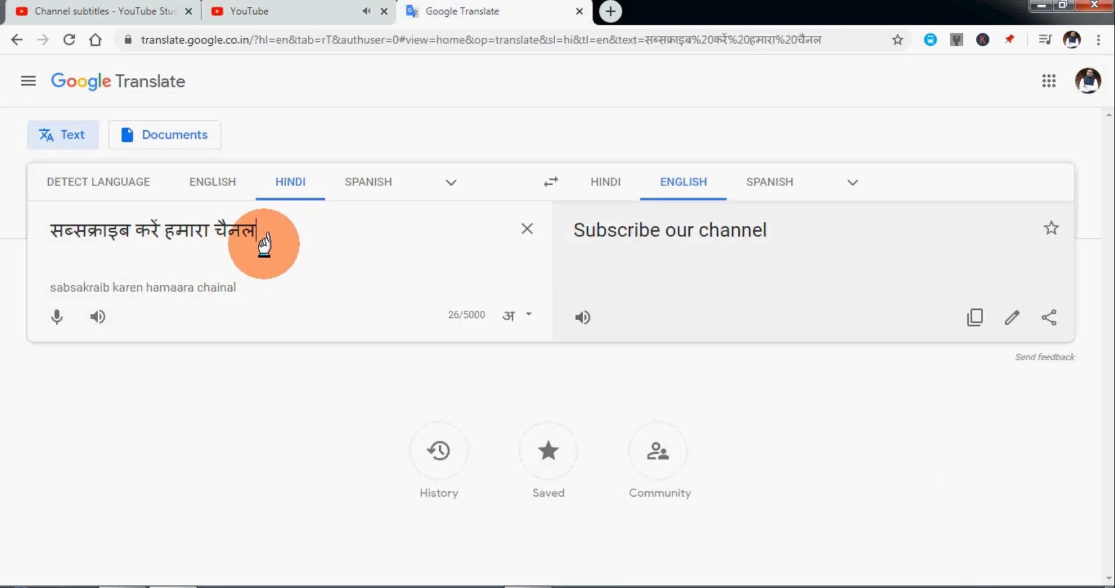
text(aur be)
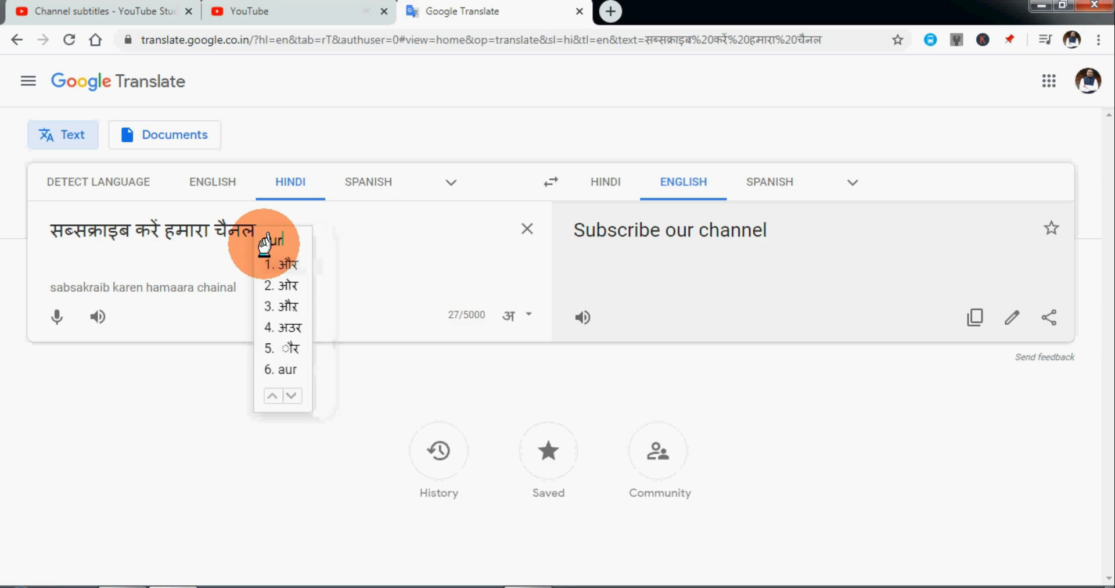
text(ll icon pe)
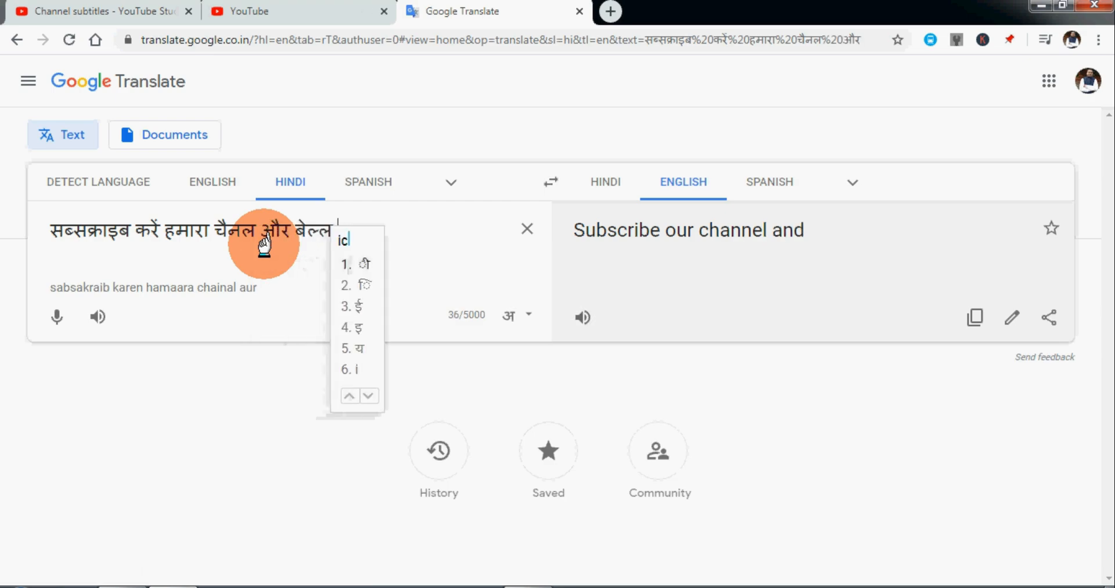
text( c)
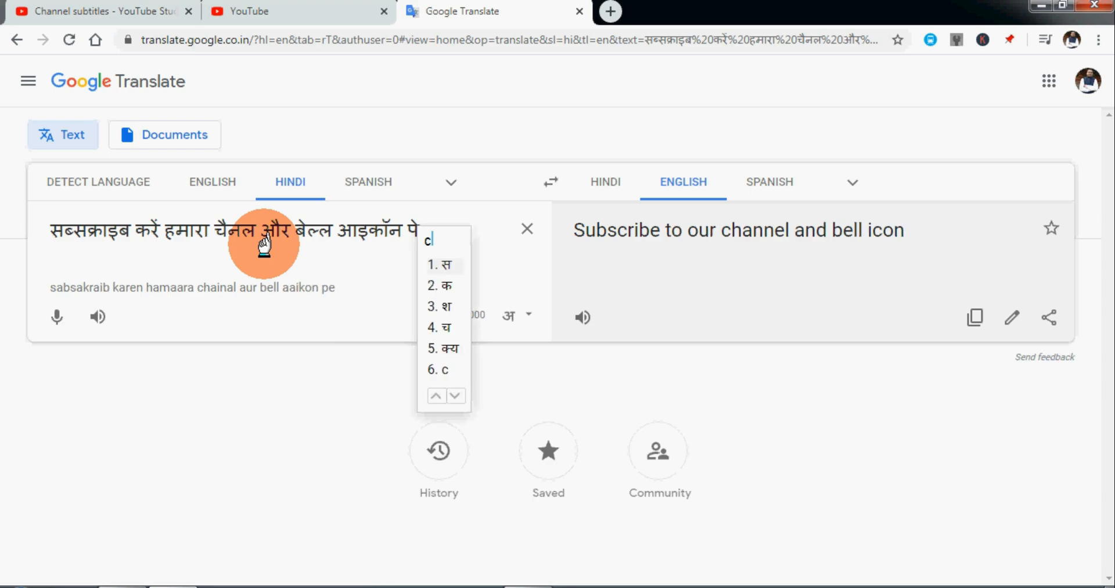
text(lick kare tek )
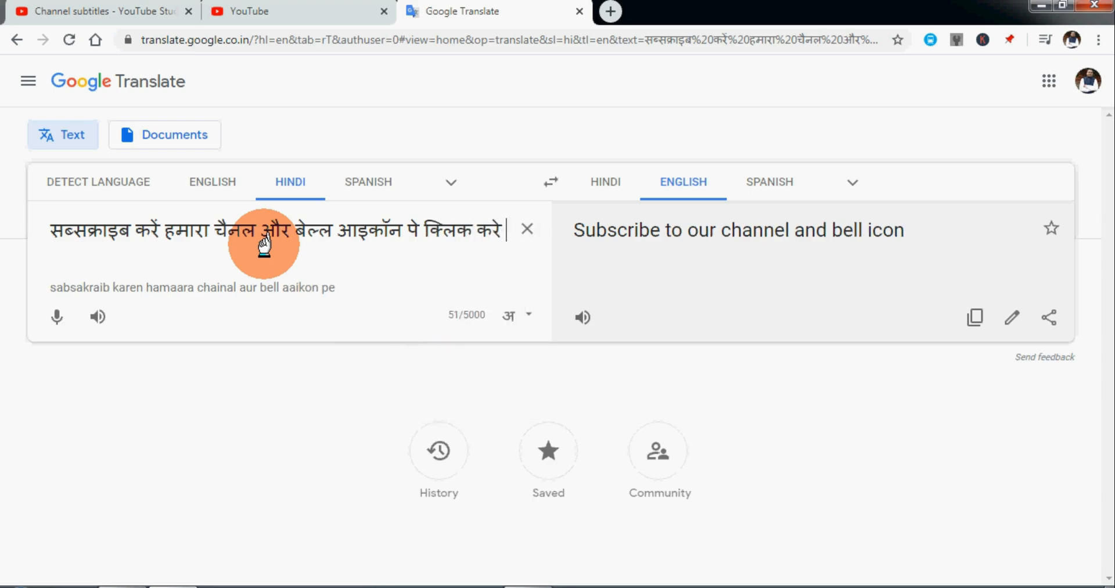
text(aapko sab)
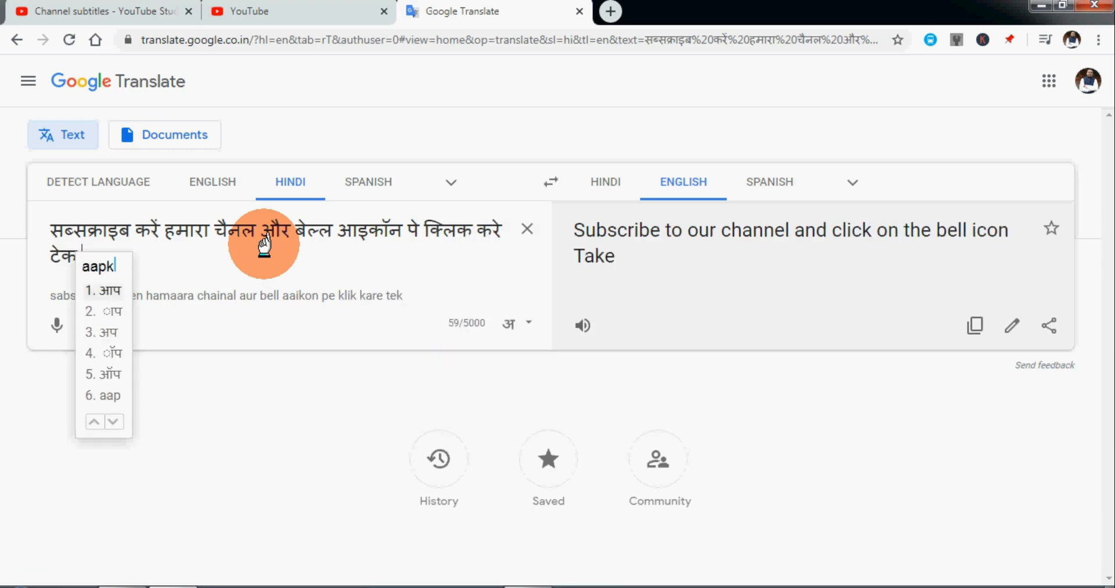
text(se pahle )
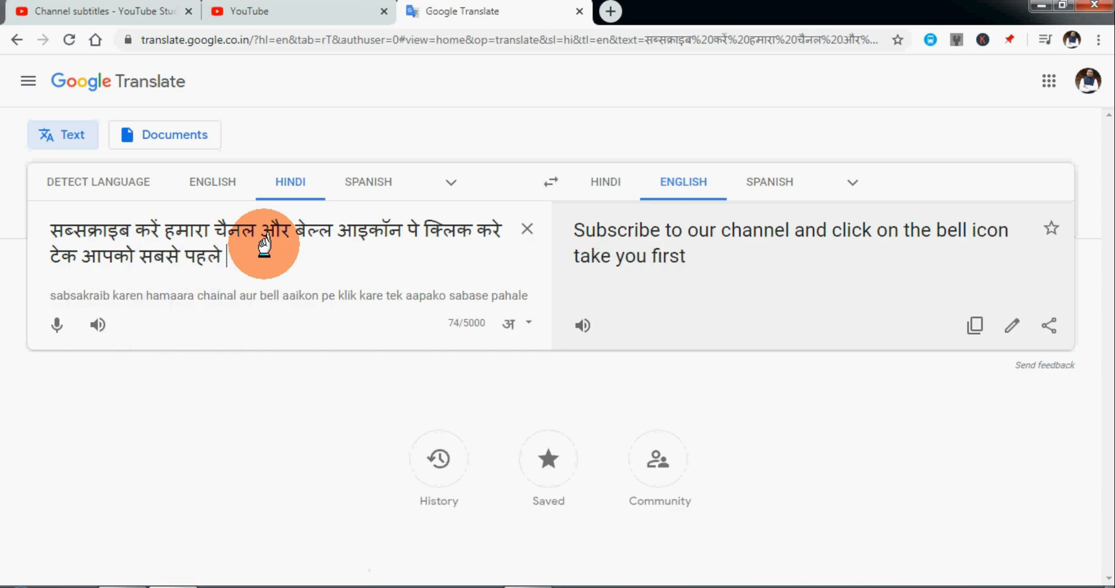
text(nayi vide)
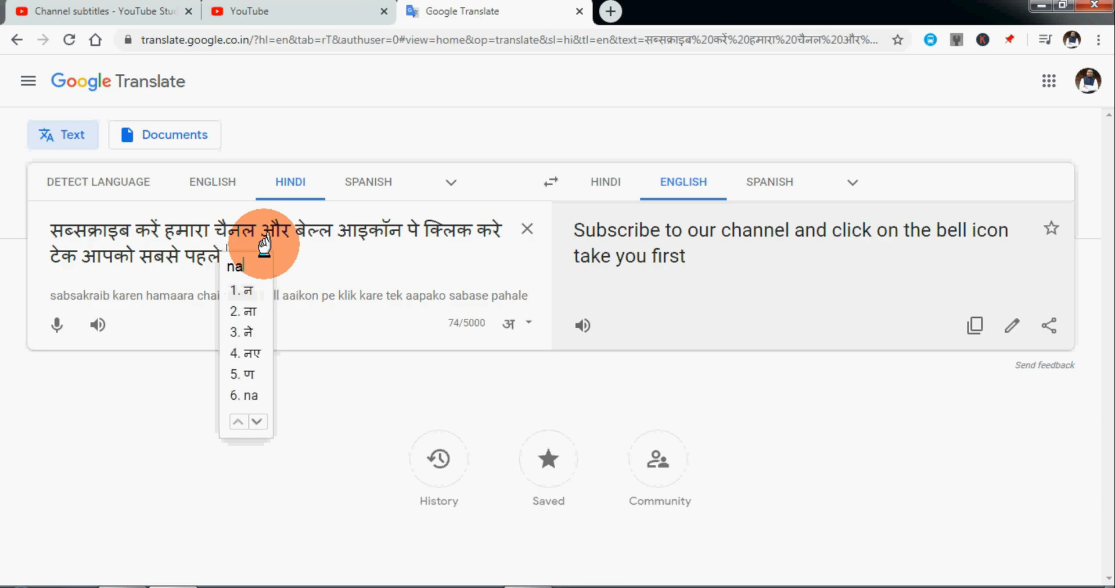
text(o pr)
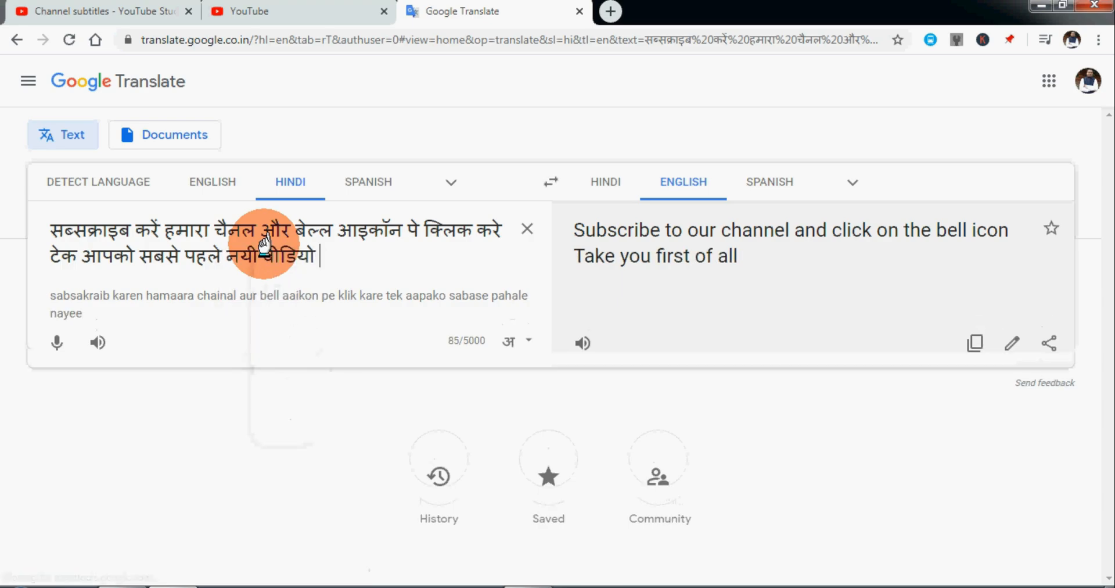
text(apt ho)
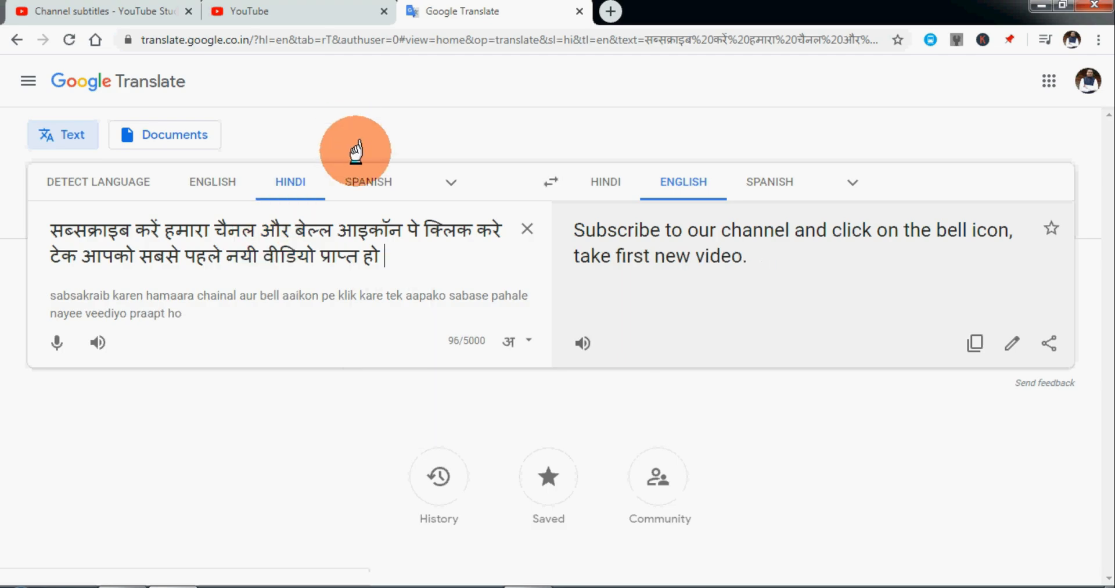
Swap the translation direction to English–Hindi and replace "to our" with "your" in the English sentence.
click(545, 185)
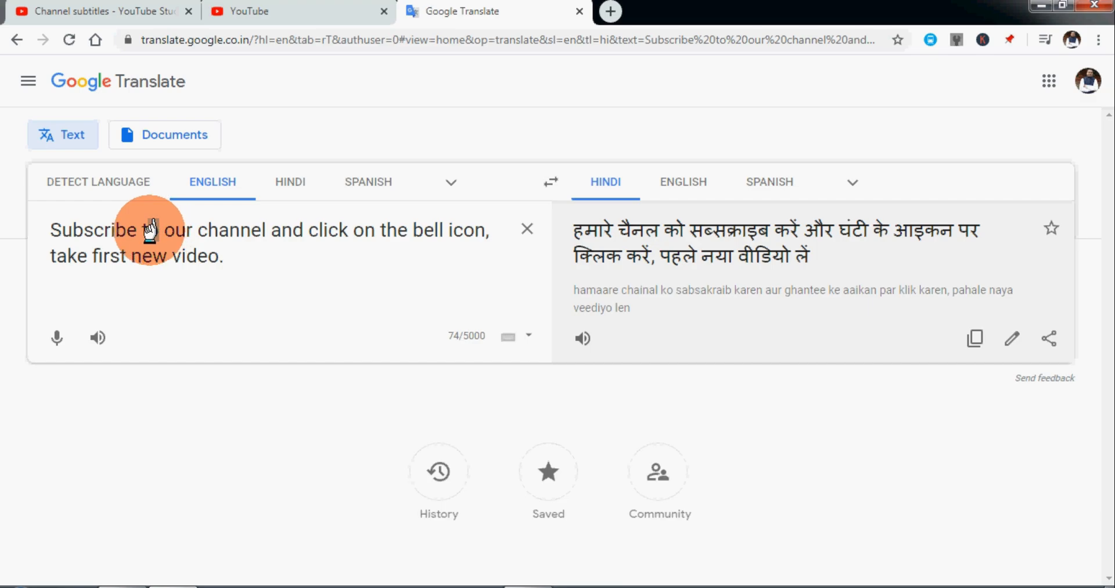
mouse_move(150, 224)
mouse_down()
mouse_move(194, 230)
mouse_move(151, 229)
mouse_up()
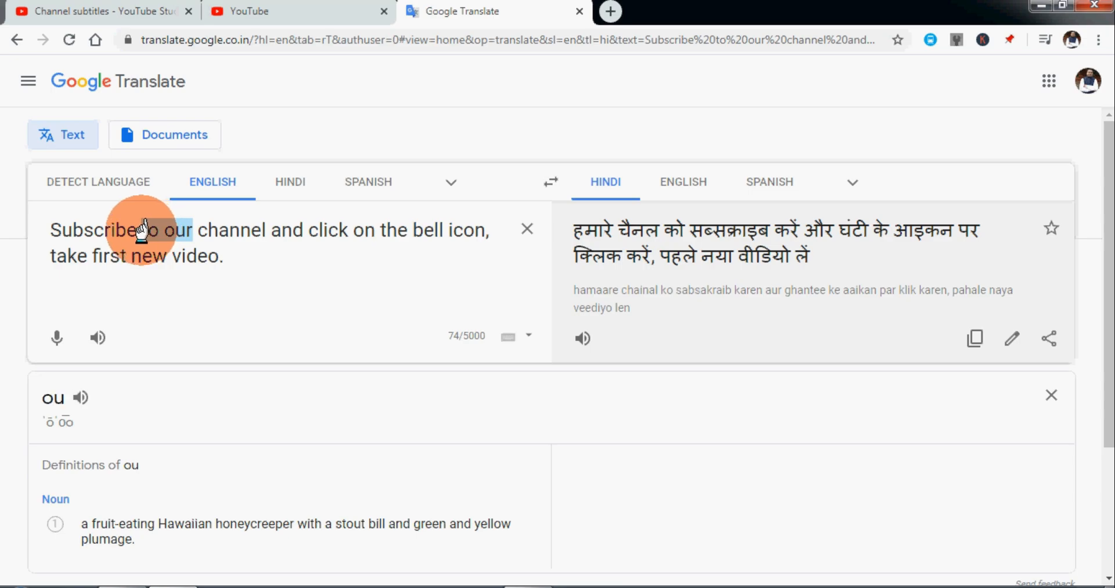
text(your)
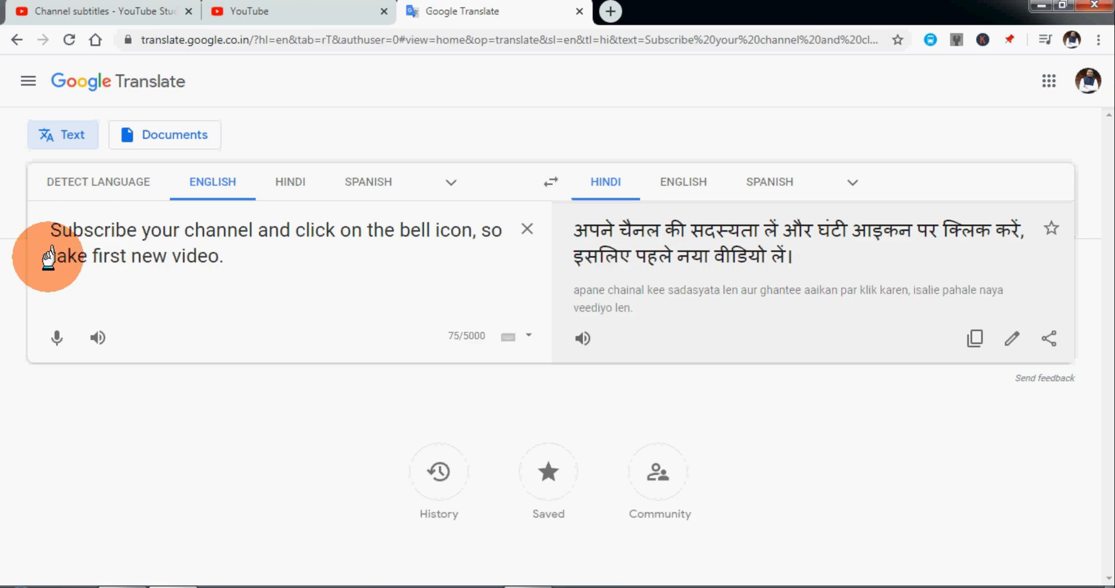
Reword the English sentence's ending to "so that you will get first new video notification.".
text(at )
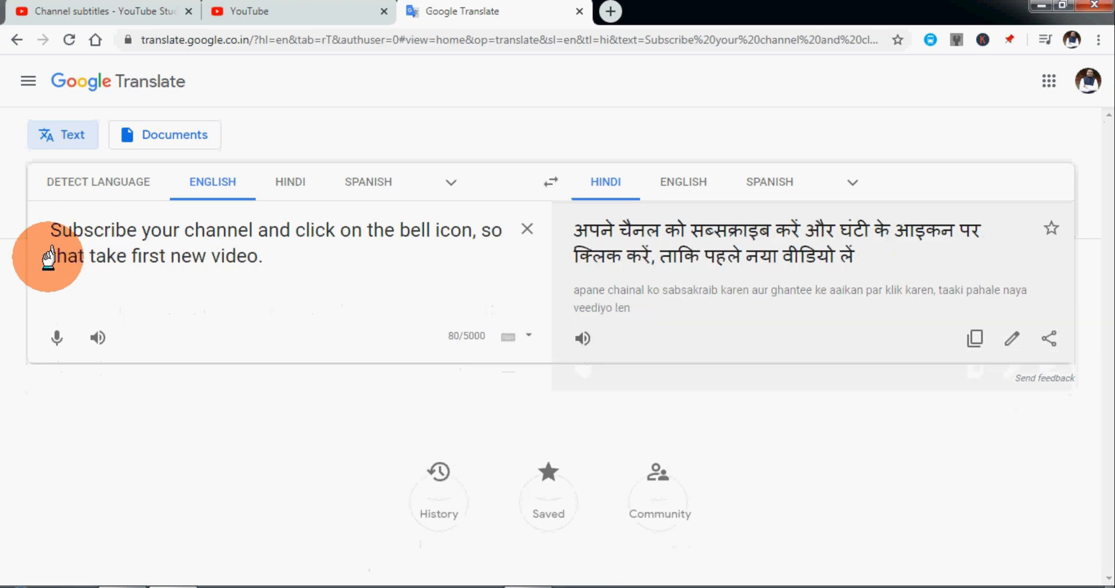
text(you will get)
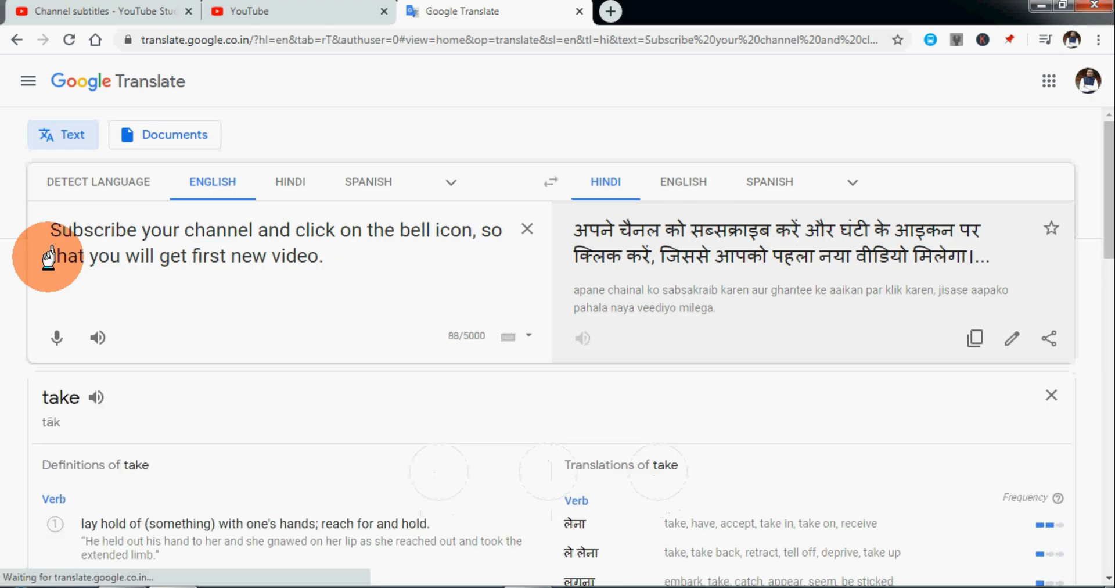
key(ctrl+Right)
key(ctrl+Right)
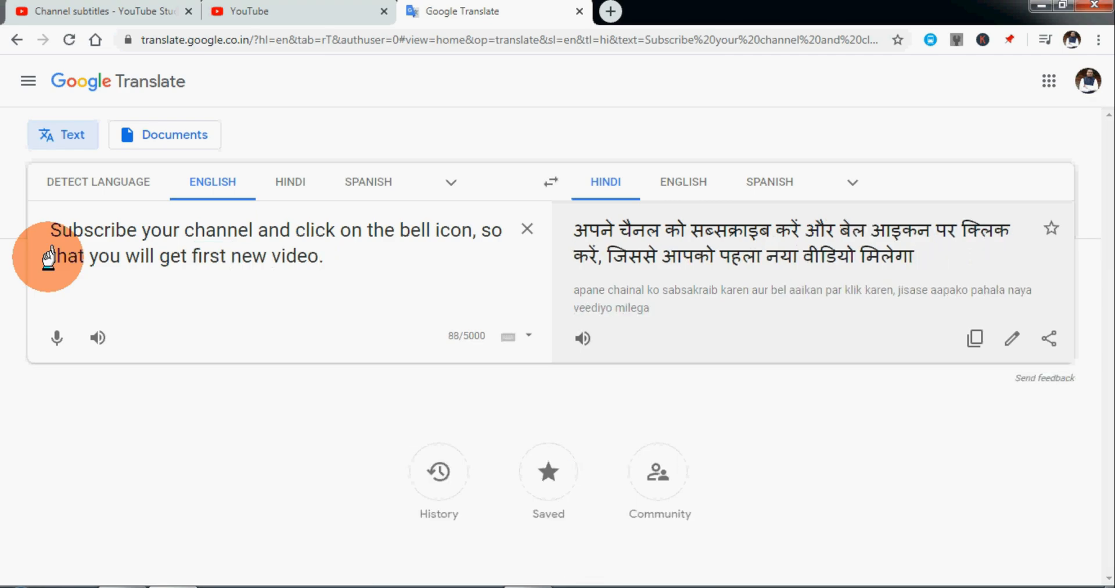
text(.)
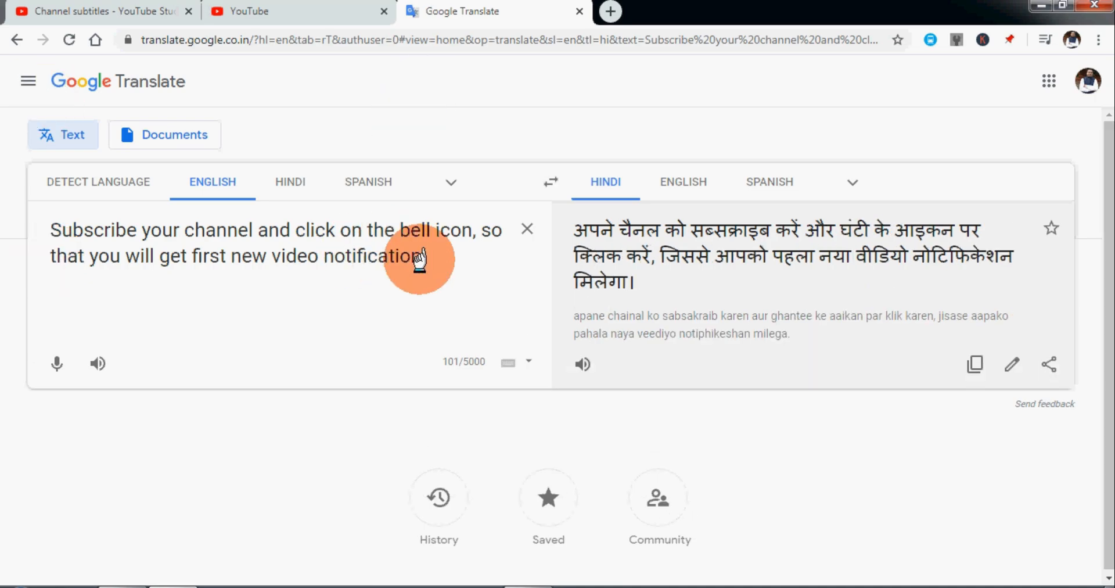
Cut the finished English sentence and paste it into the empty 0:06.0–0:08.0 subtitle in the YouTube editor.
drag(419, 258, 29, 212)
key(ctrl+x)
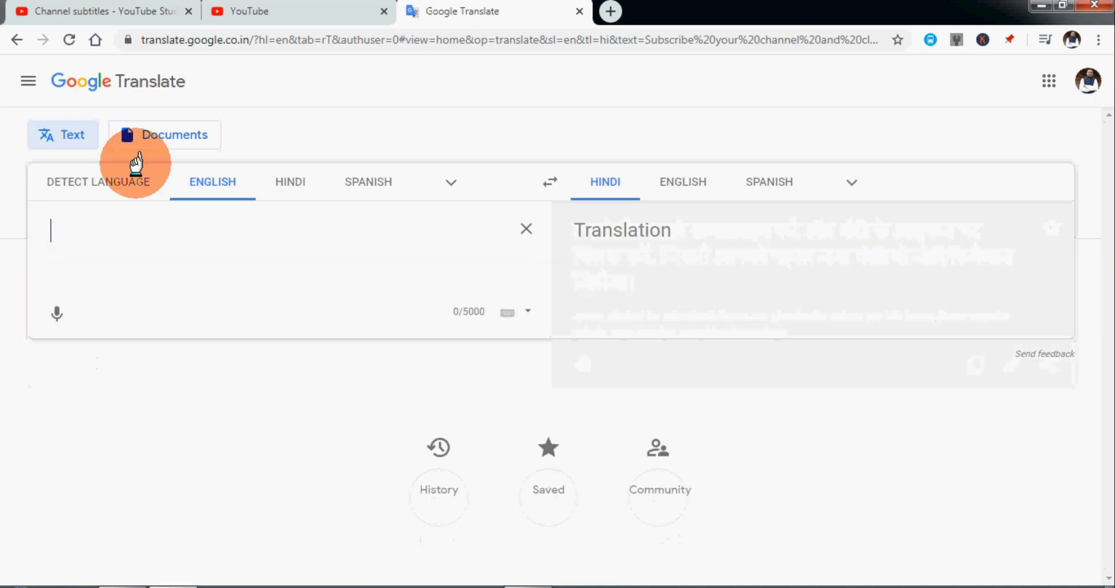
click(330, 10)
click(250, 202)
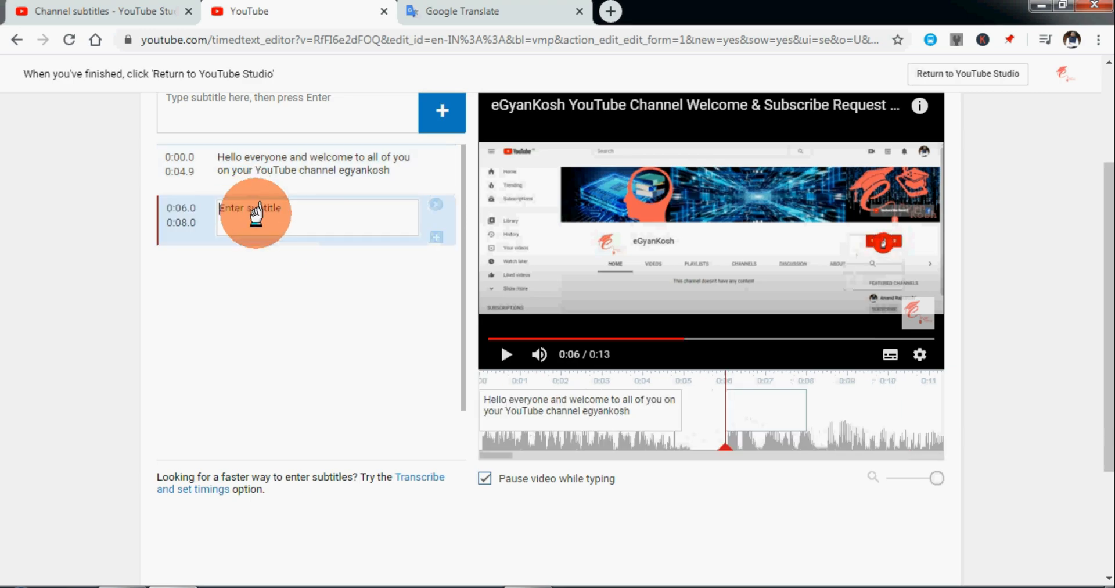
key(ctrl+v)
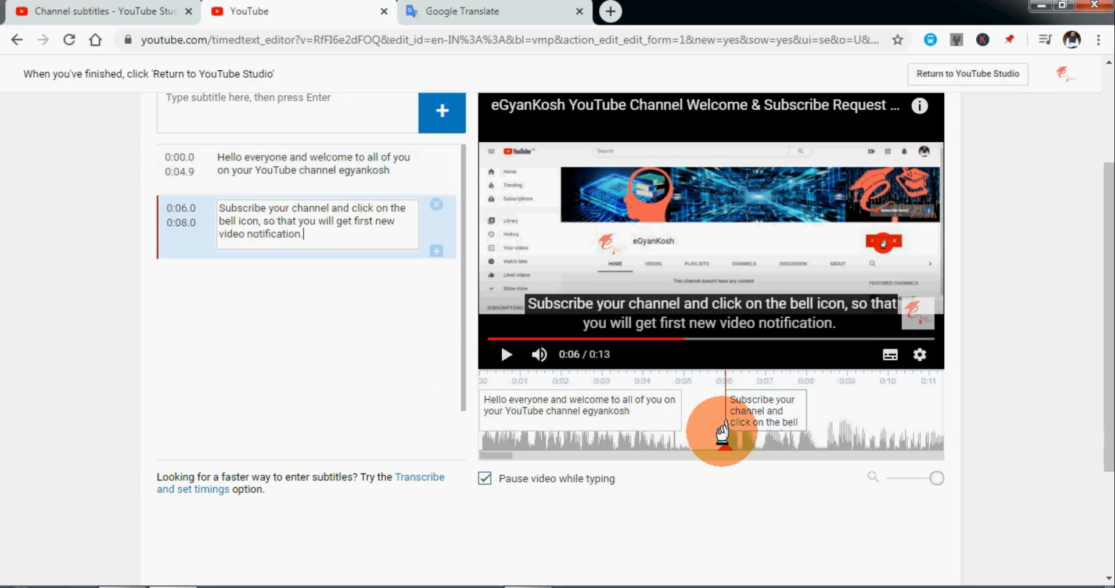
Play the video through the second subtitle to check it against the speech, and reopen its text for editing.
click(505, 352)
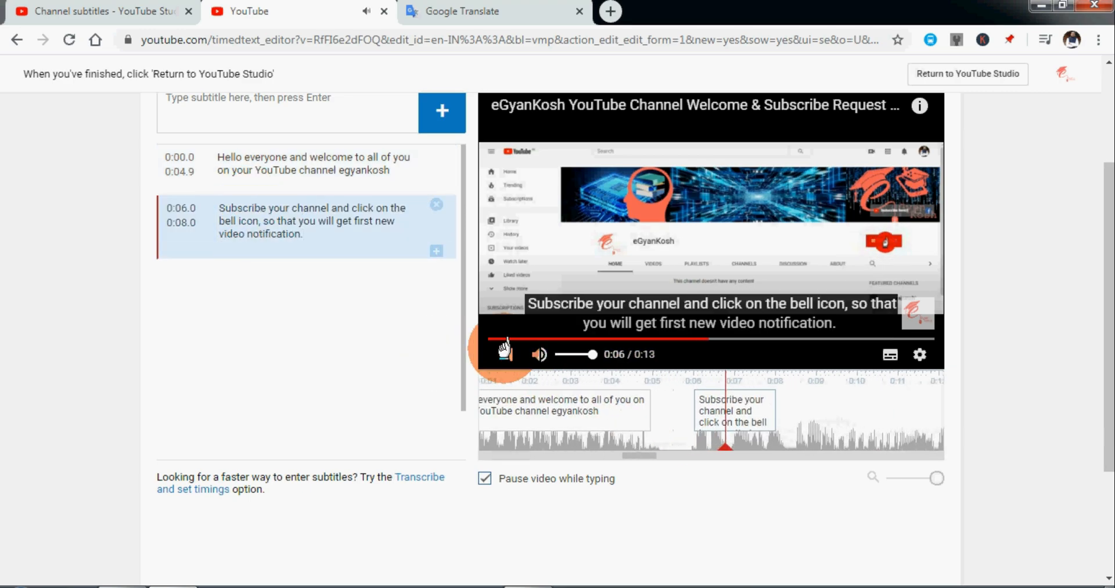
click(505, 350)
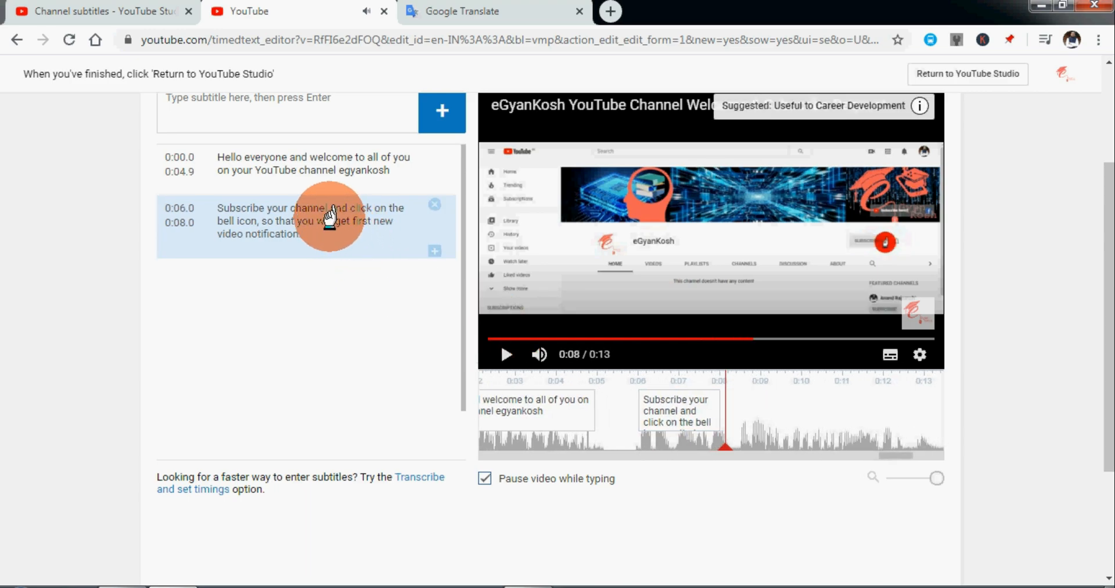
click(289, 209)
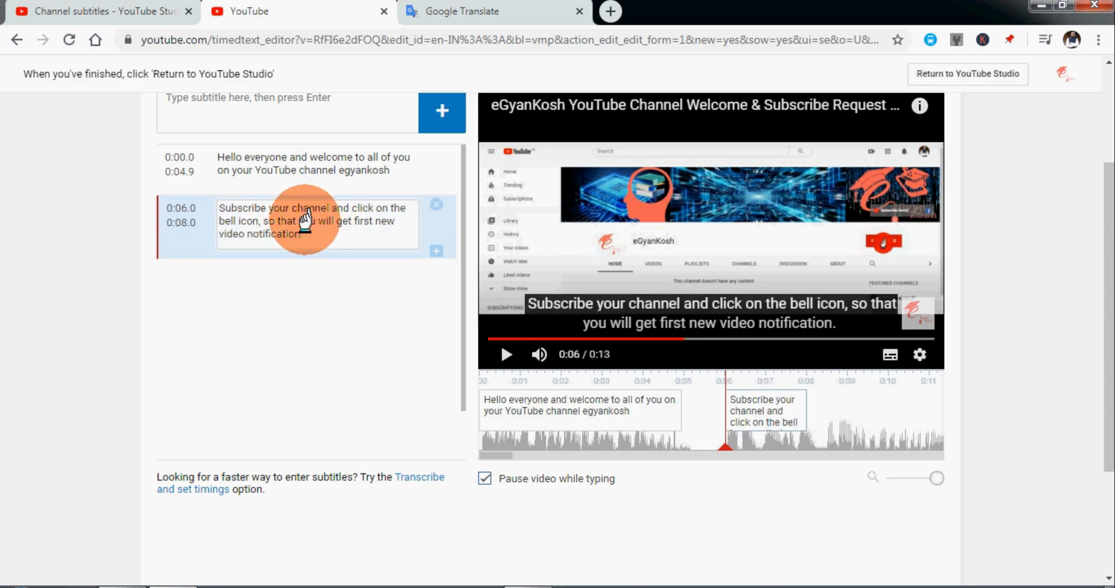
Shorten the second subtitle to "Subscribe your YouTube Channel", cutting the remaining text from "channel and click" onward.
text(You)
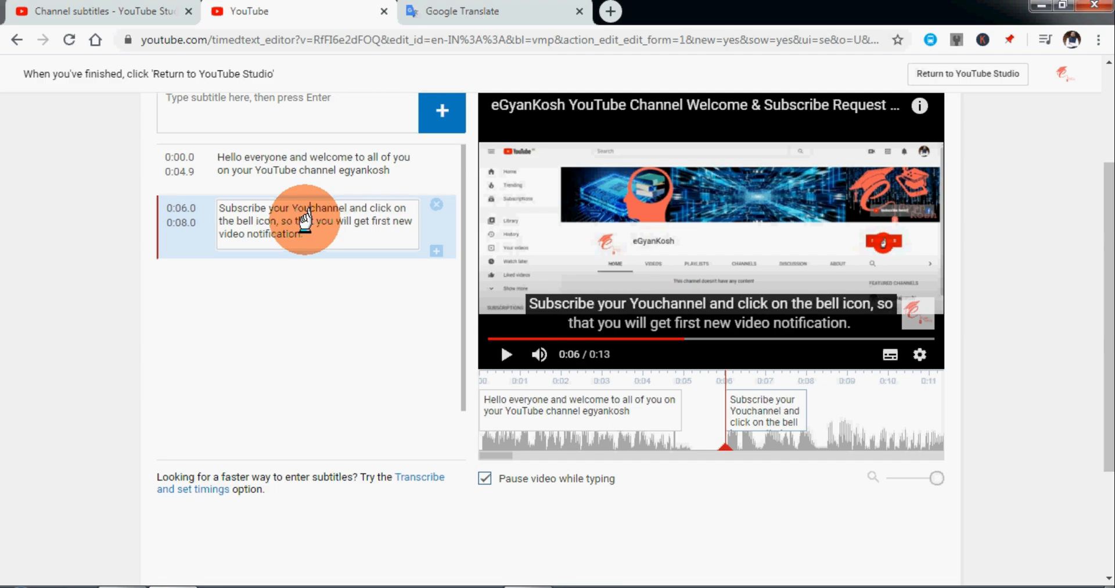
text(Tube )
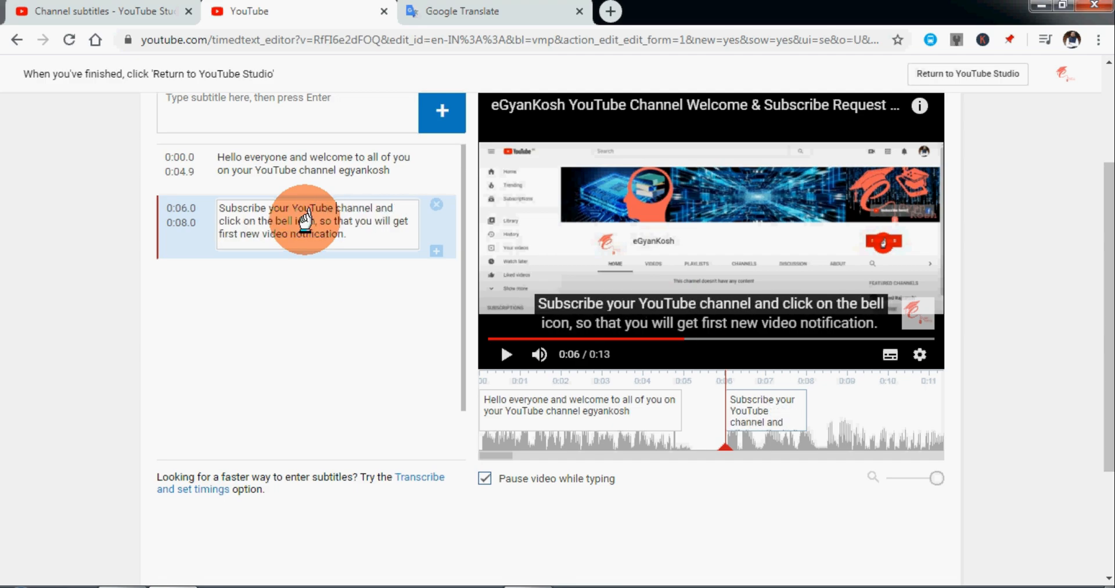
text(Channel)
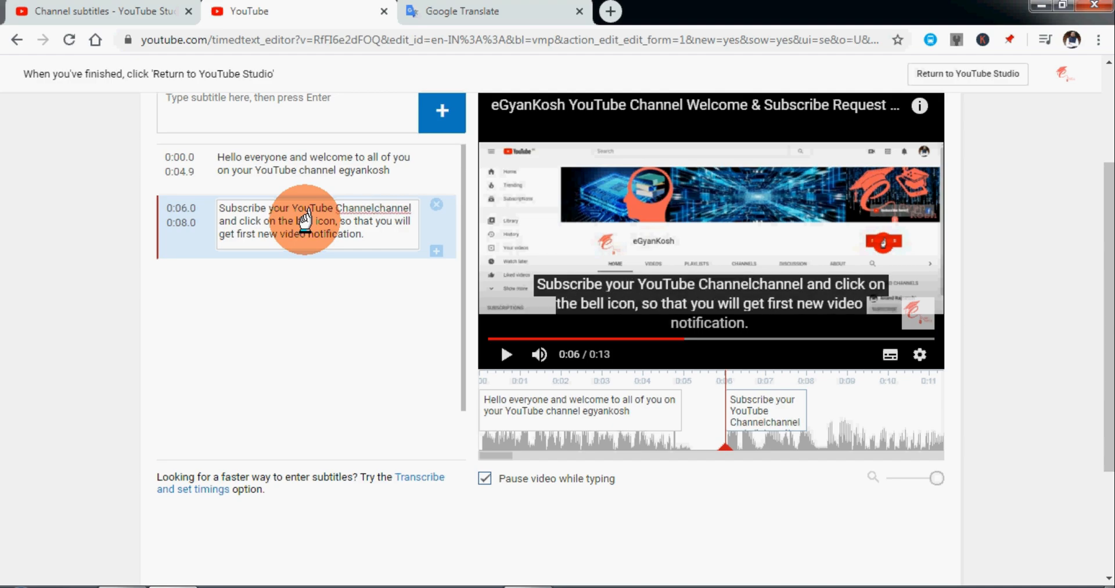
key(shift+Down)
key(shift+Down)
key(ctrl+c)
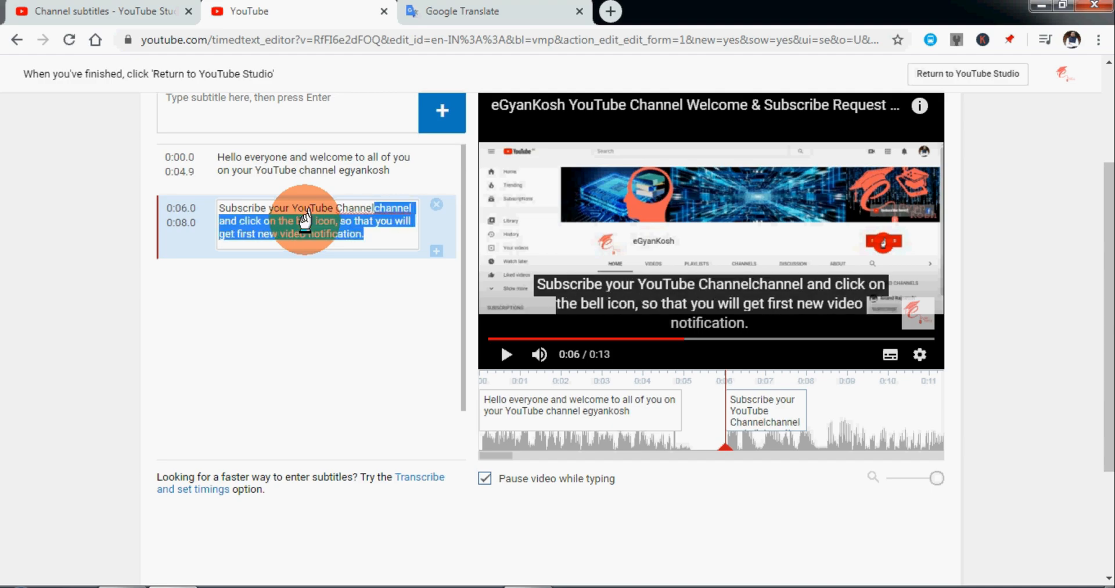
key(BackSpace)
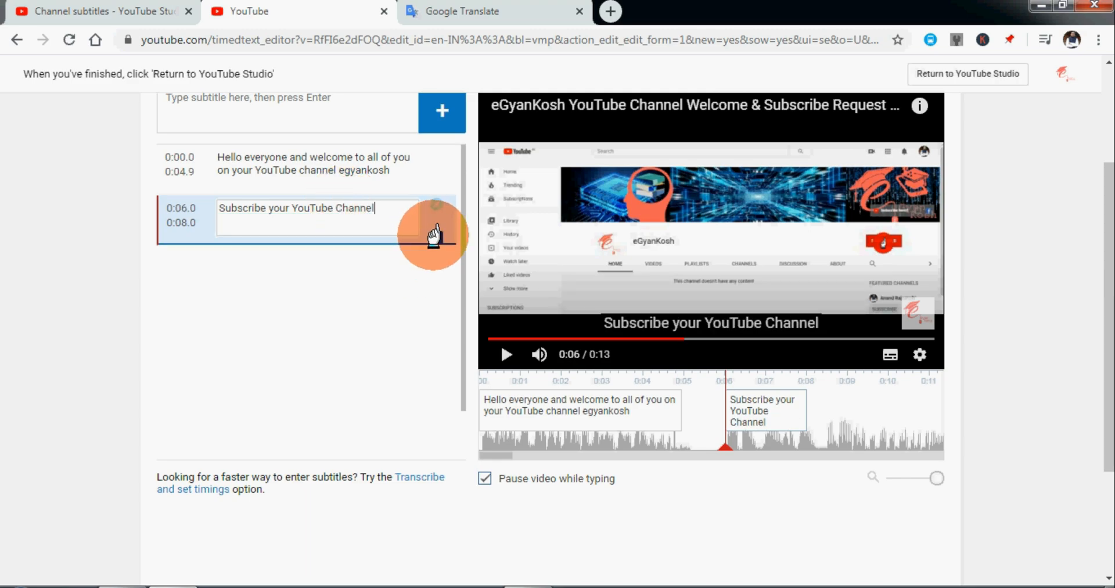
Add an empty subtitle after the second one, play its start, and shift its timing to 0:08.7–0:10.7.
click(435, 236)
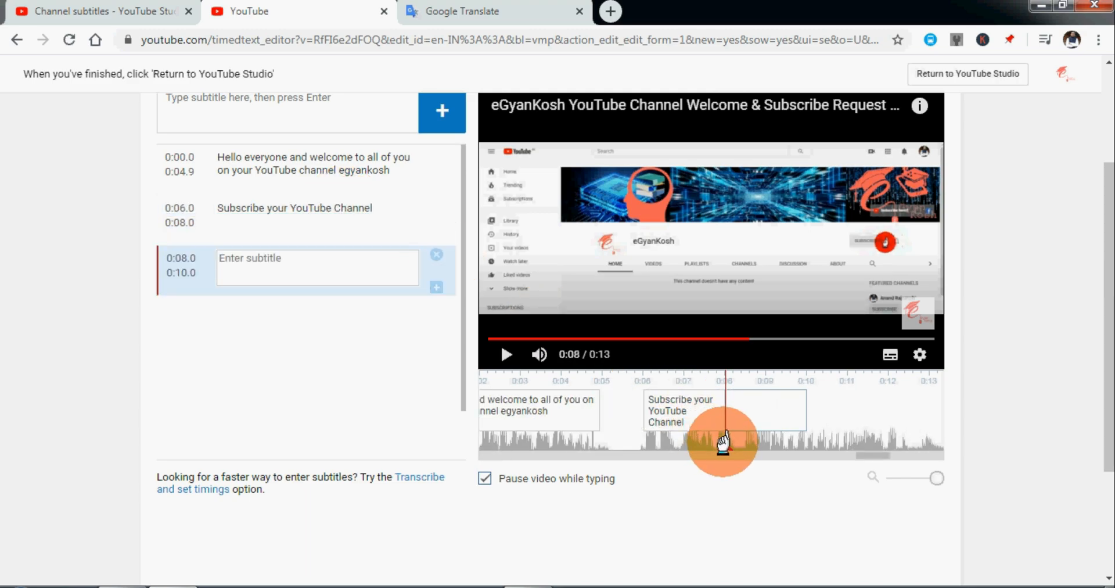
drag(666, 444, 617, 433)
click(506, 352)
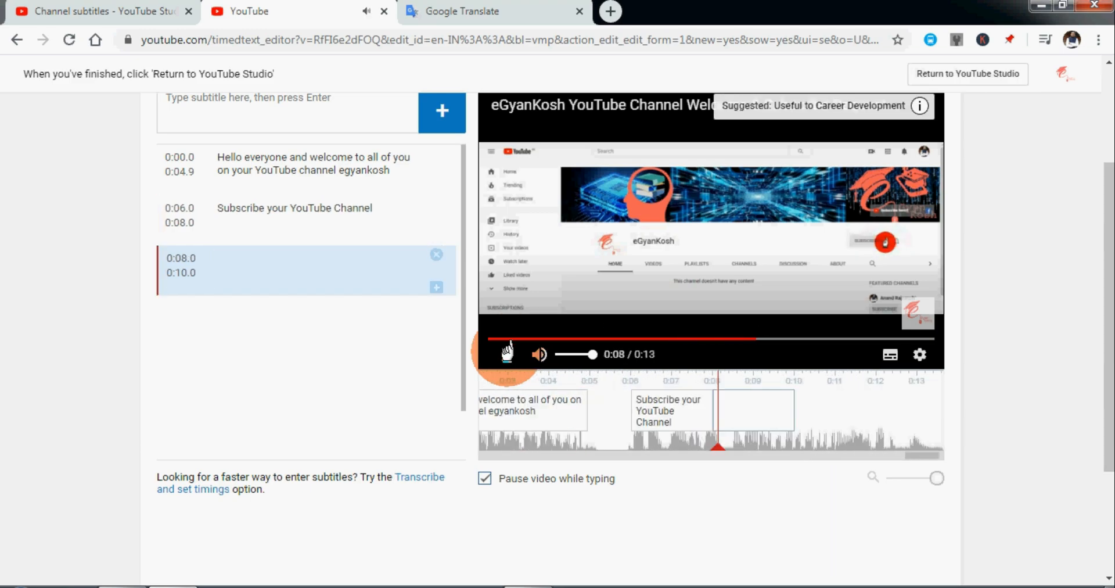
click(774, 424)
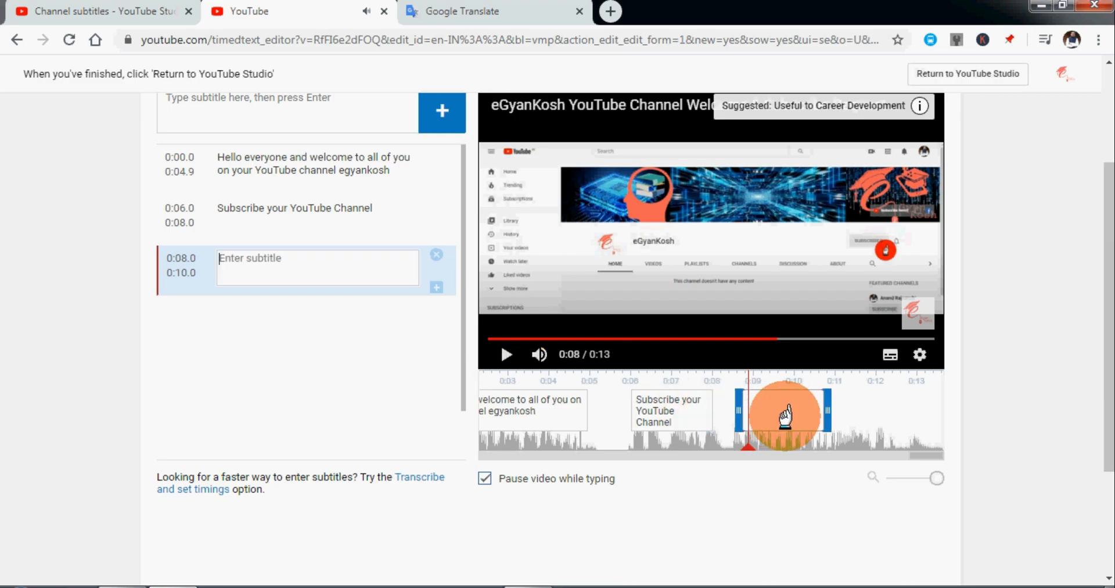
drag(782, 418, 811, 418)
Paste the cut text into the third subtitle and remove its first word so it begins with "and click on the bell icon".
click(304, 272)
key(ctrl+v)
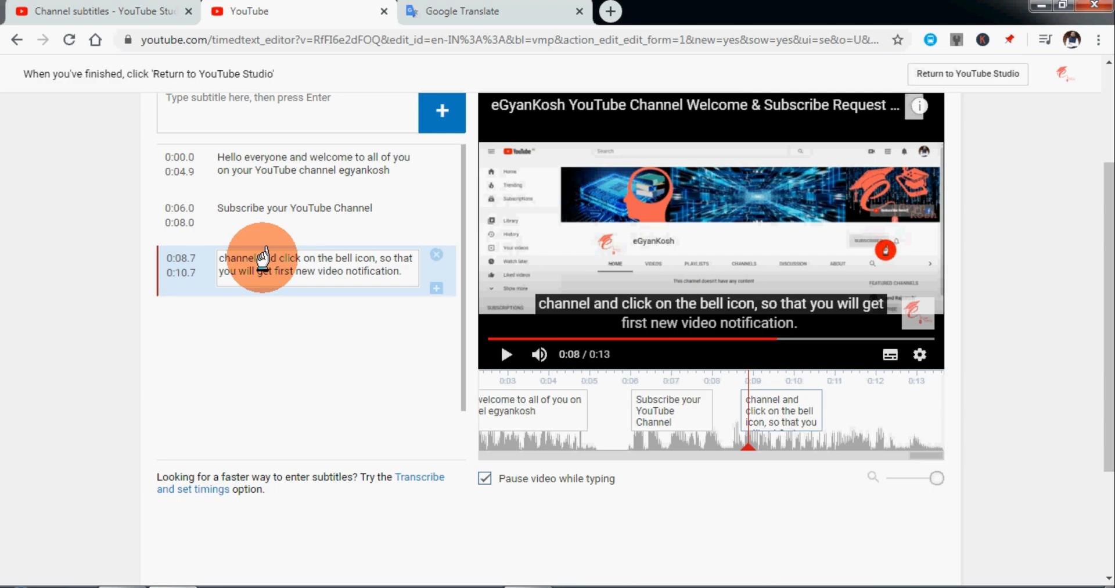
drag(258, 256, 194, 263)
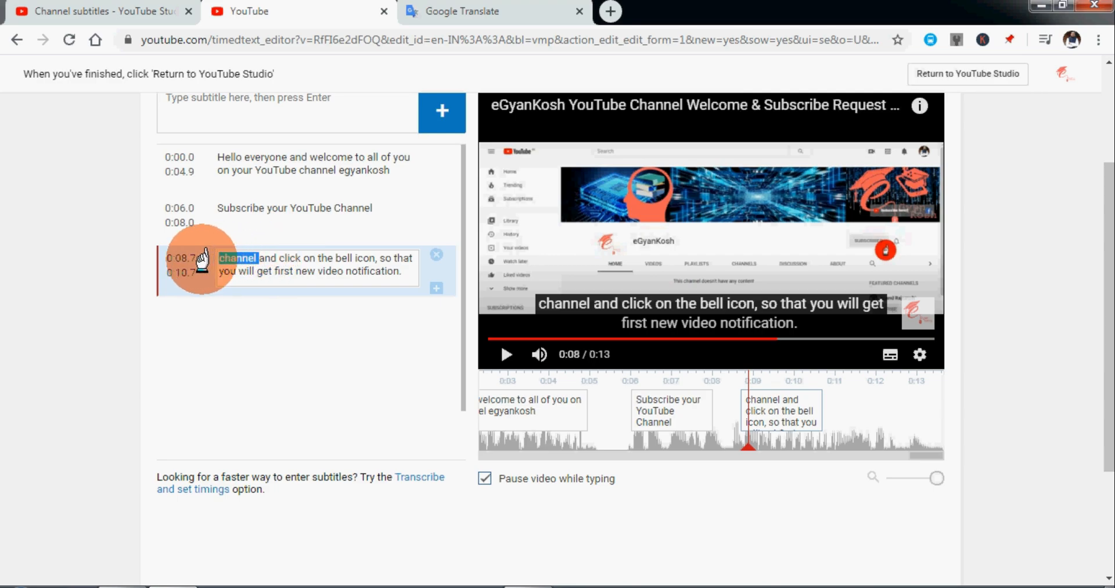
key(BackSpace)
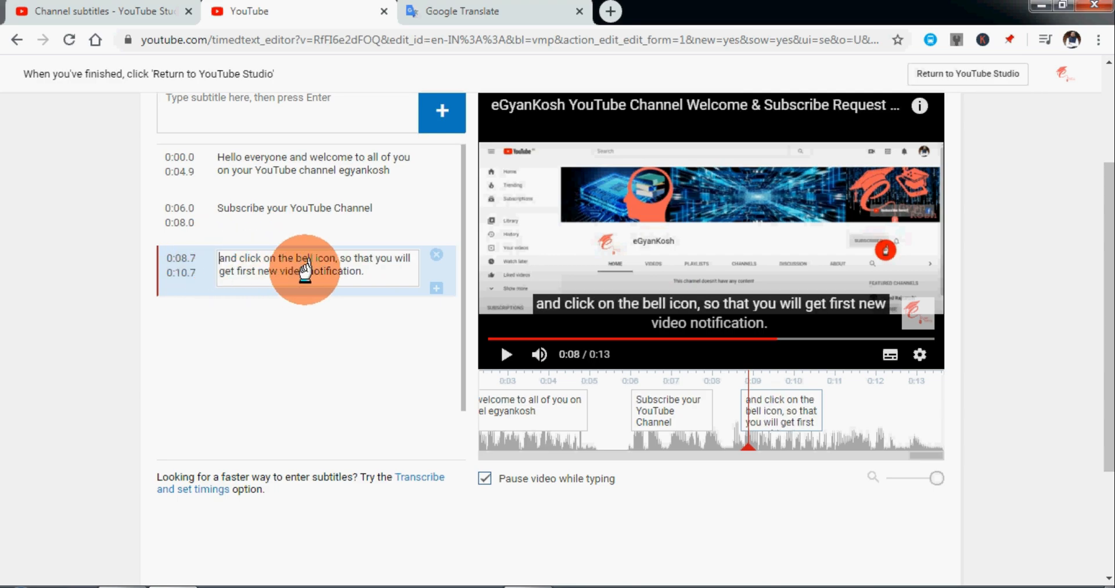
Play through the third subtitle, extend its end time to 0:12.4, and play the rest of the video to check it.
click(507, 349)
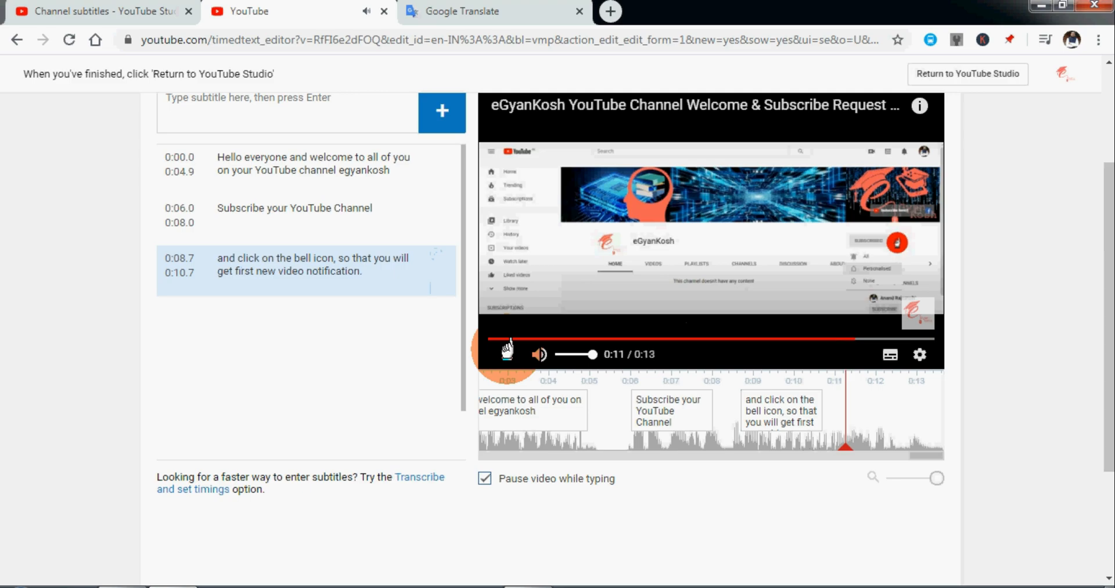
click(829, 410)
drag(822, 409, 895, 413)
click(503, 353)
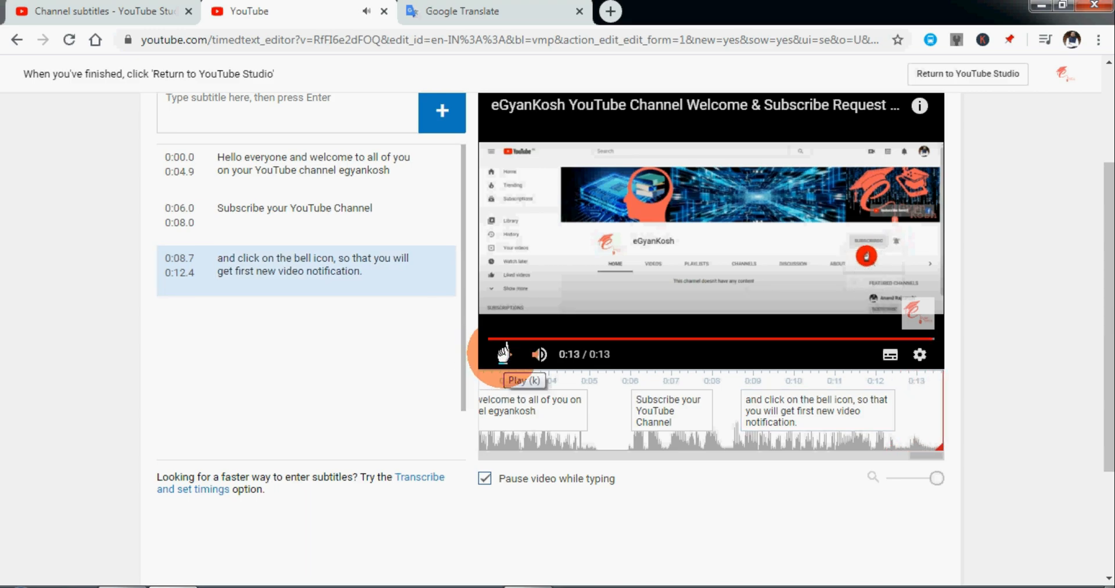
Publish the English (India) subtitles and play the video to check how they display.
scroll(505, 355, up, 3)
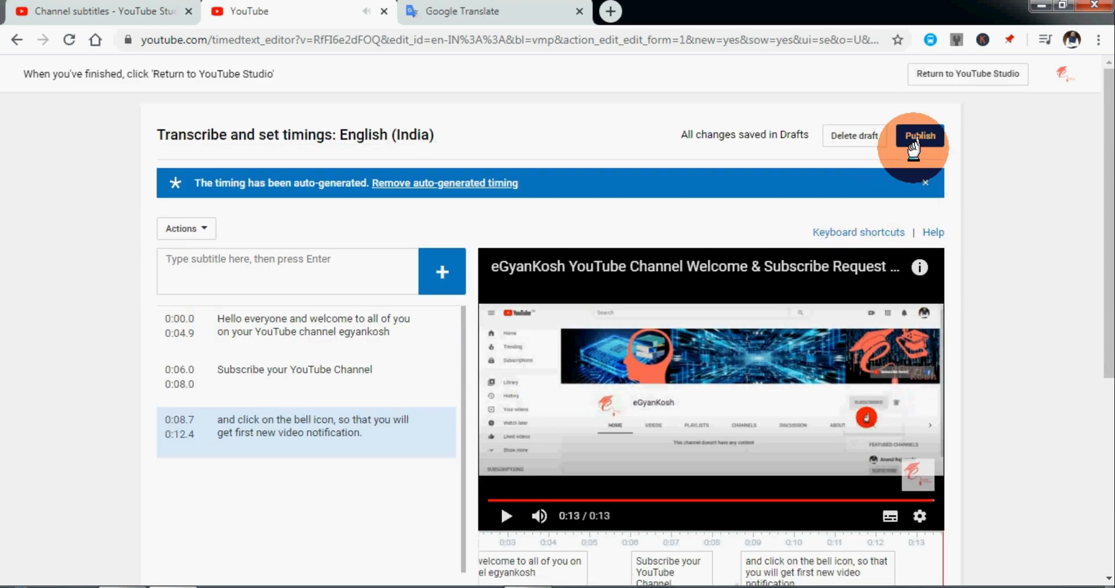
click(915, 135)
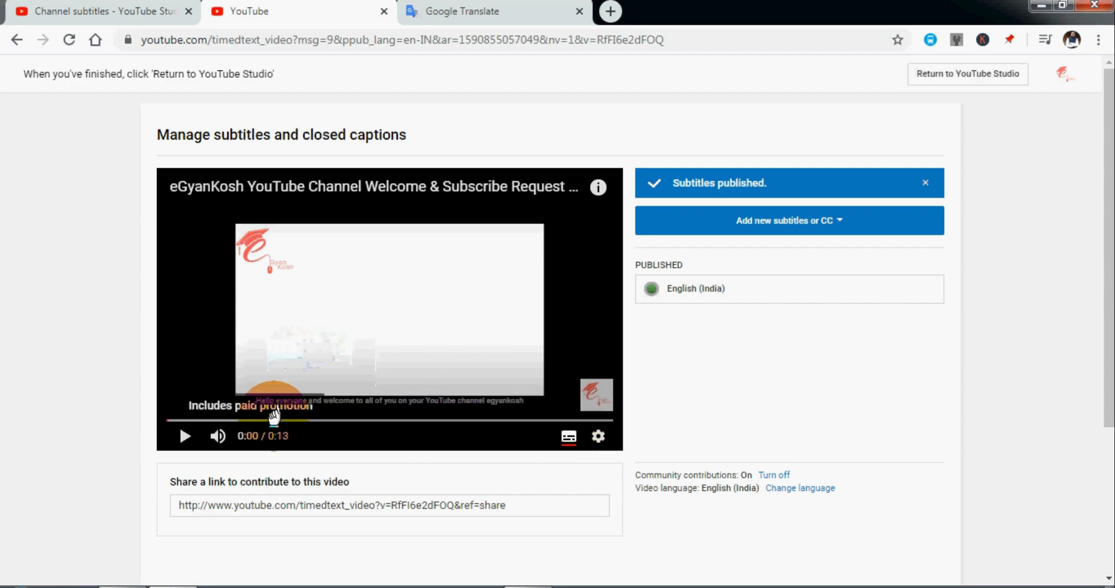
click(183, 436)
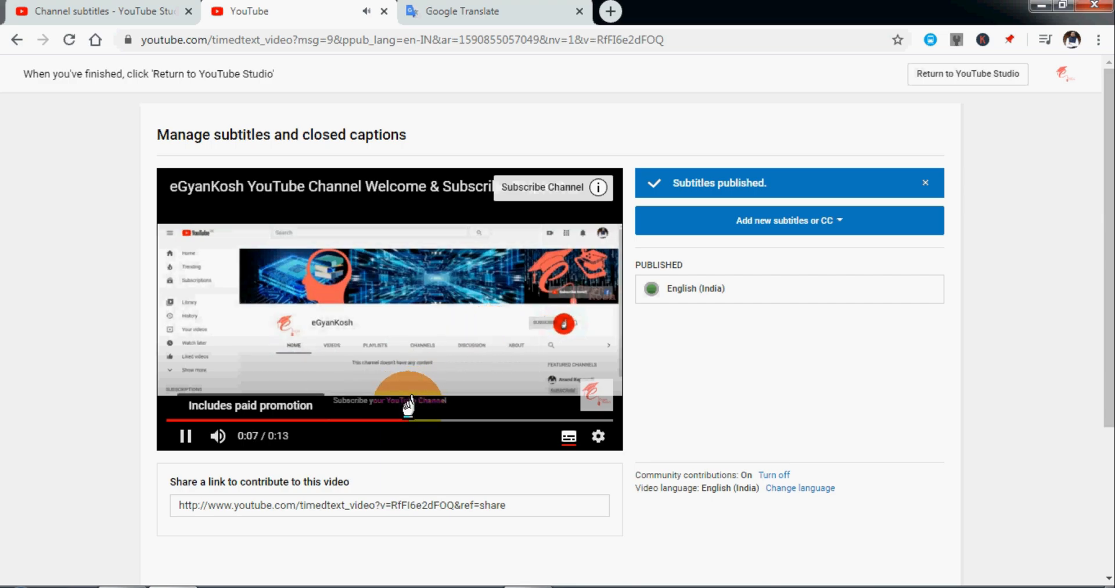
click(185, 436)
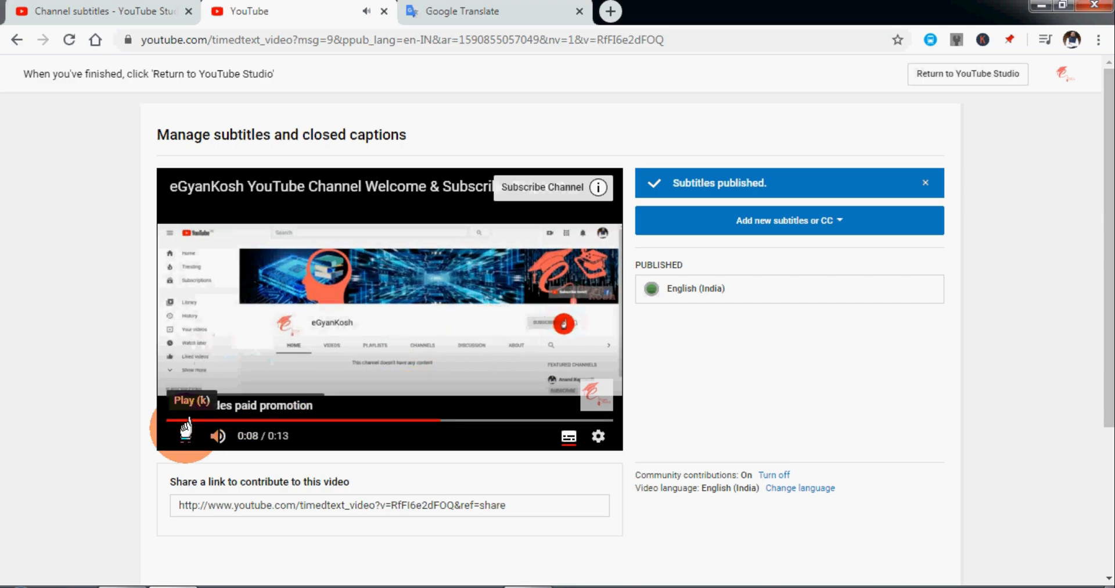
Add Hindi as a new subtitle language and choose to create new subtitles for it.
click(783, 222)
click(704, 323)
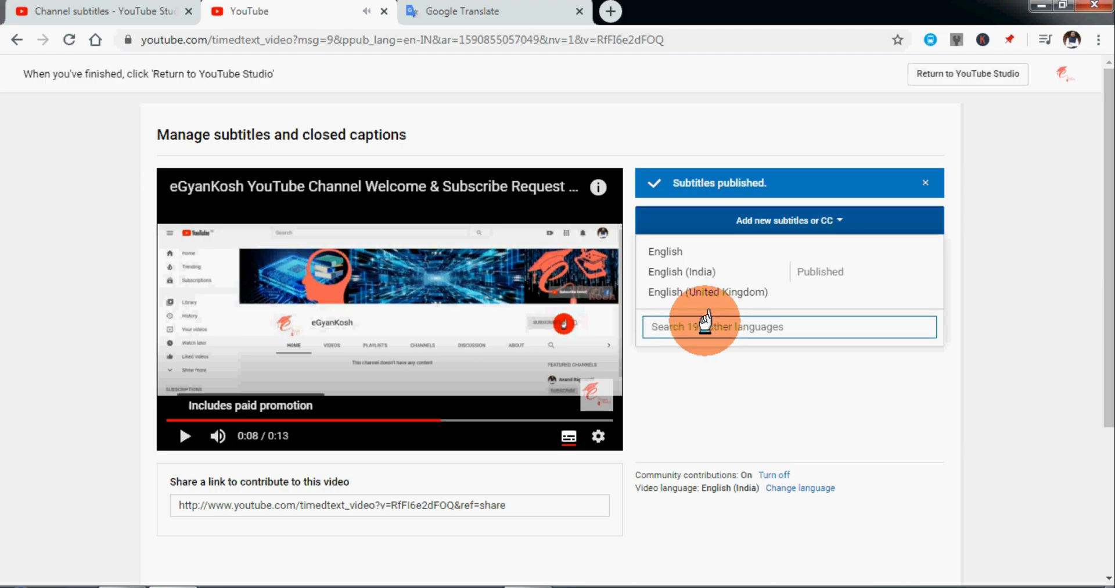
text(hind)
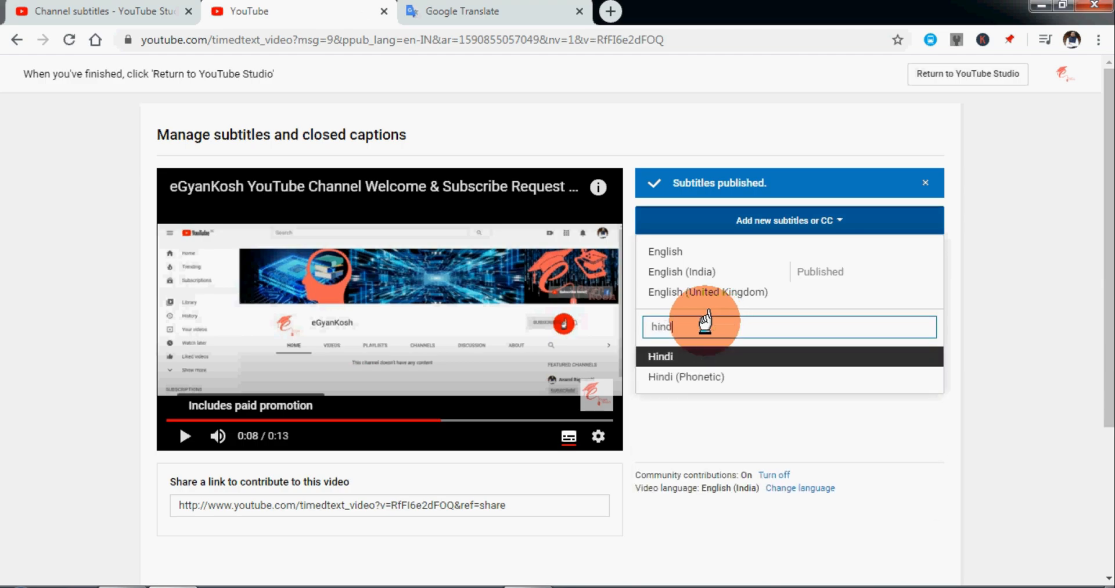
text(i)
click(702, 352)
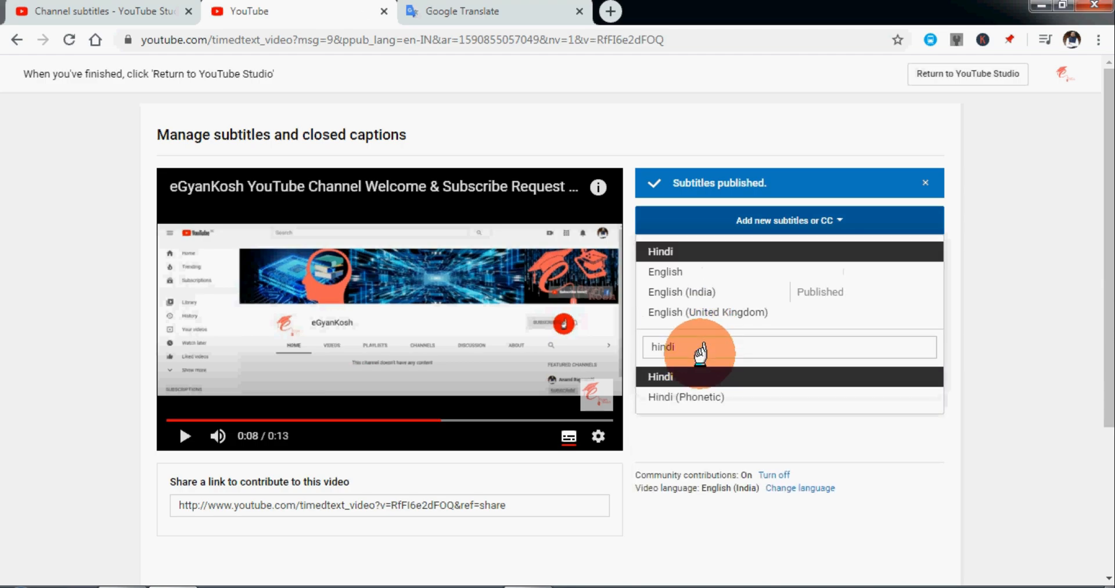
click(696, 371)
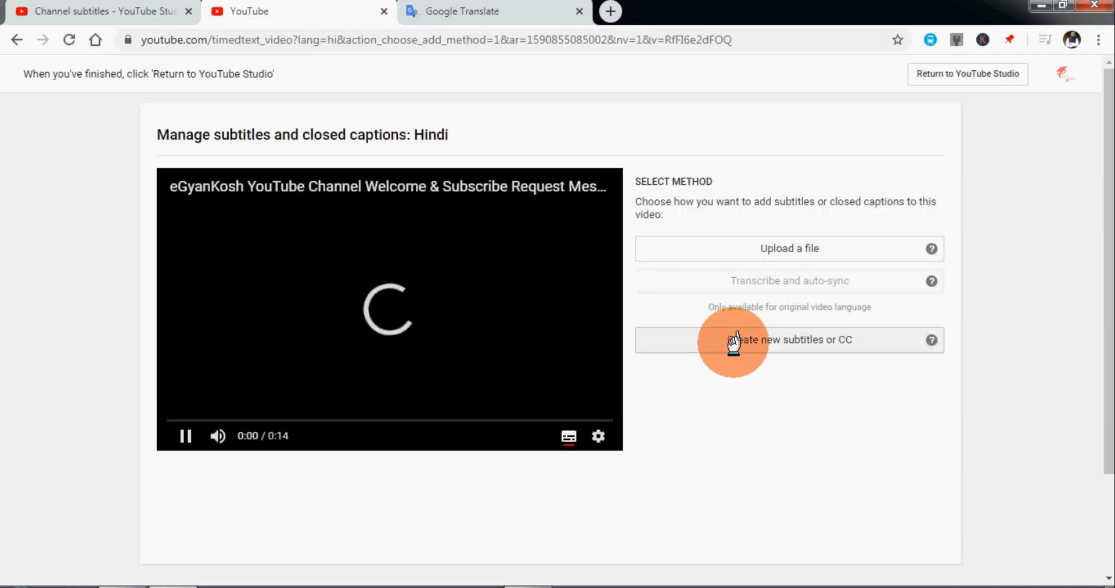
click(736, 335)
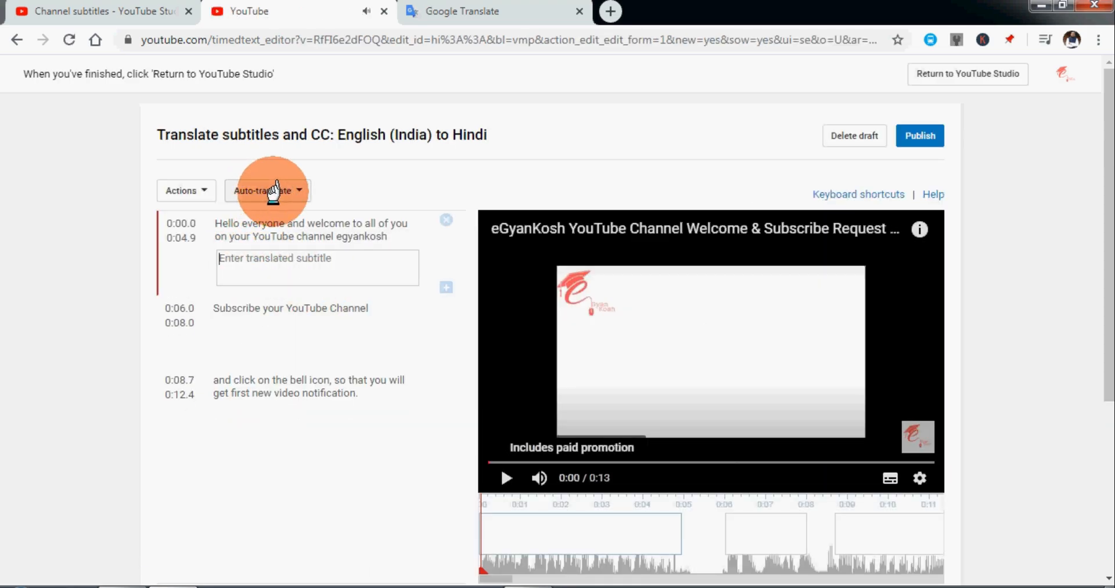
Auto-translate the English (India) subtitles into Hindi and review the first line's translation.
click(273, 191)
click(269, 216)
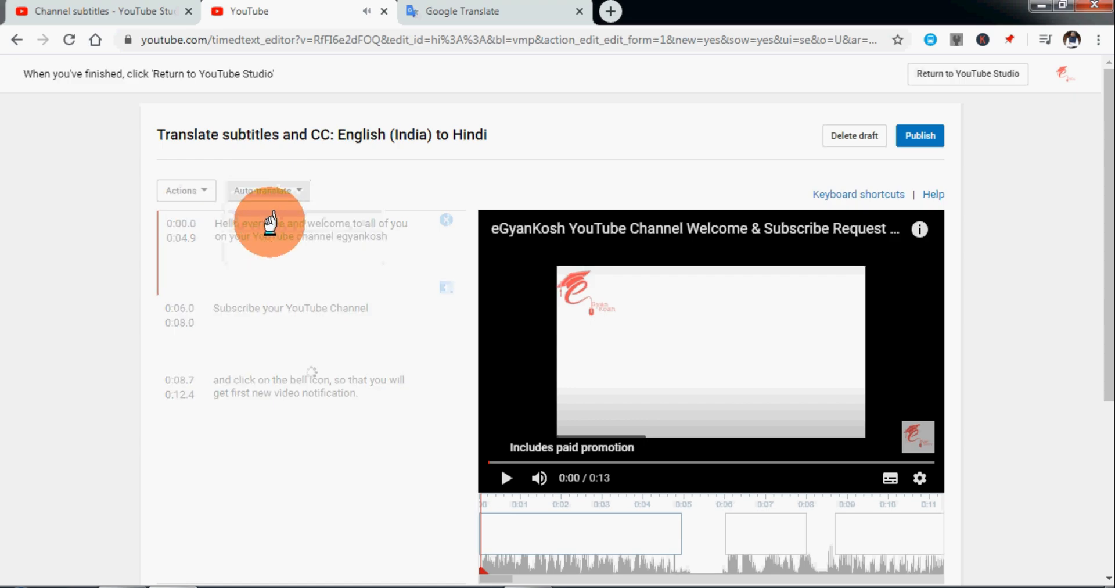
drag(227, 258, 403, 257)
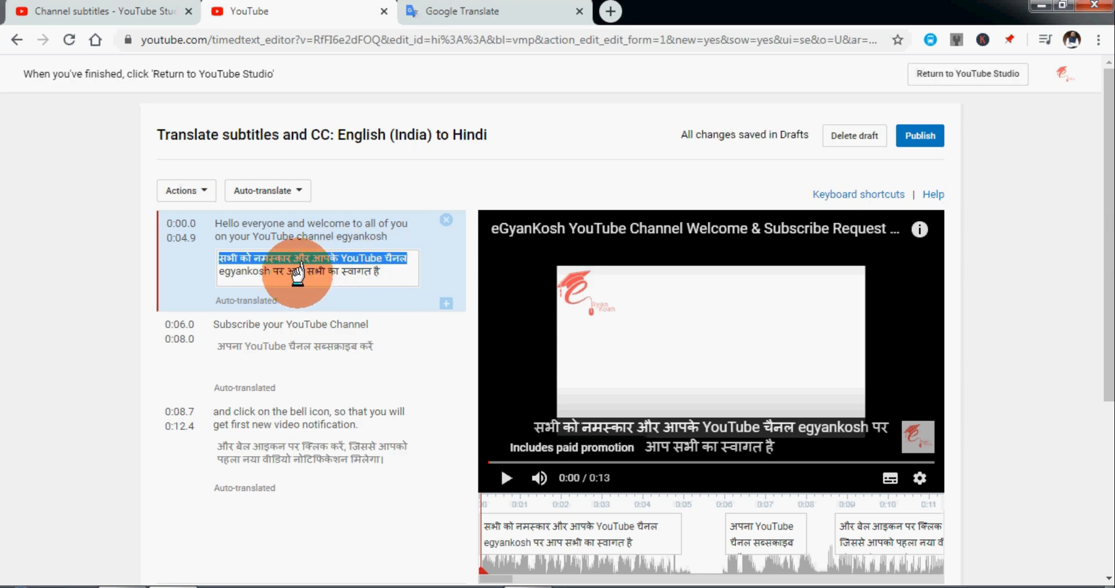
click(295, 272)
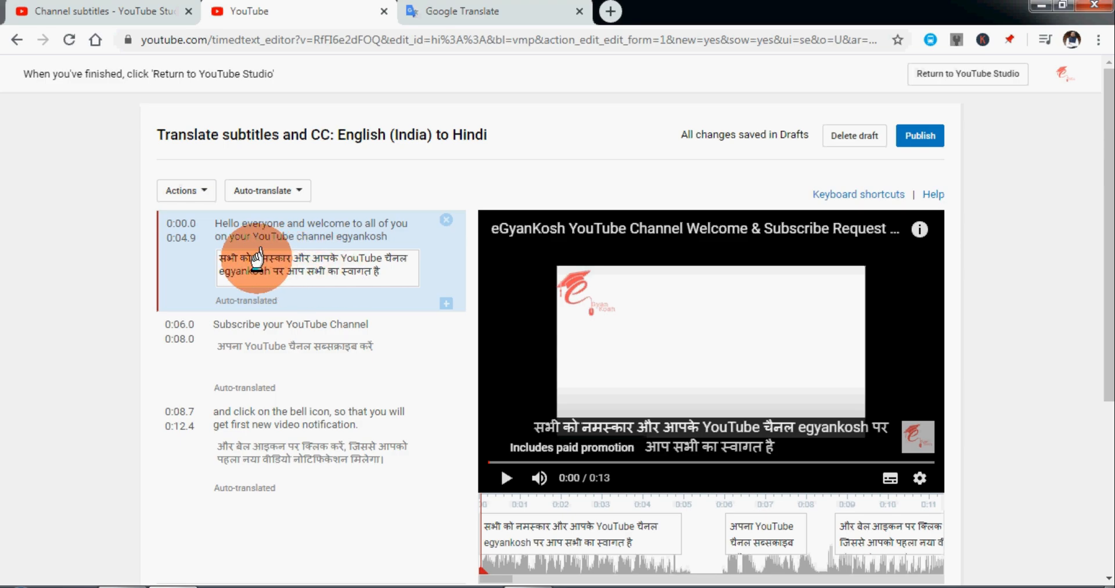
Copy the first Hindi subtitle, switch to Google Translate, and paste it as the source text with the direction set to Hindi–English.
drag(401, 272, 162, 242)
key(ctrl+c)
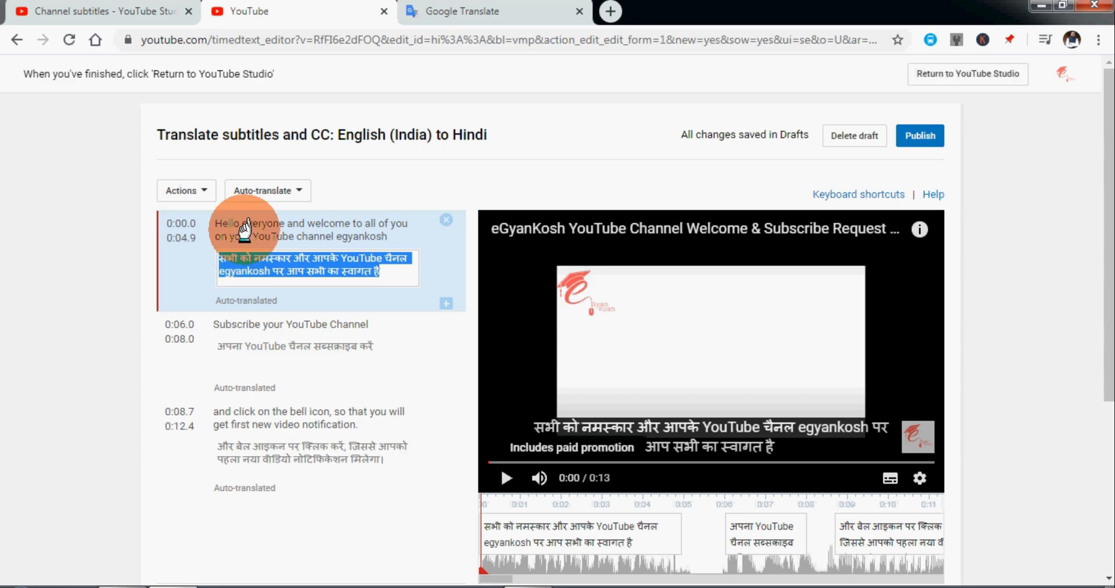
click(458, 10)
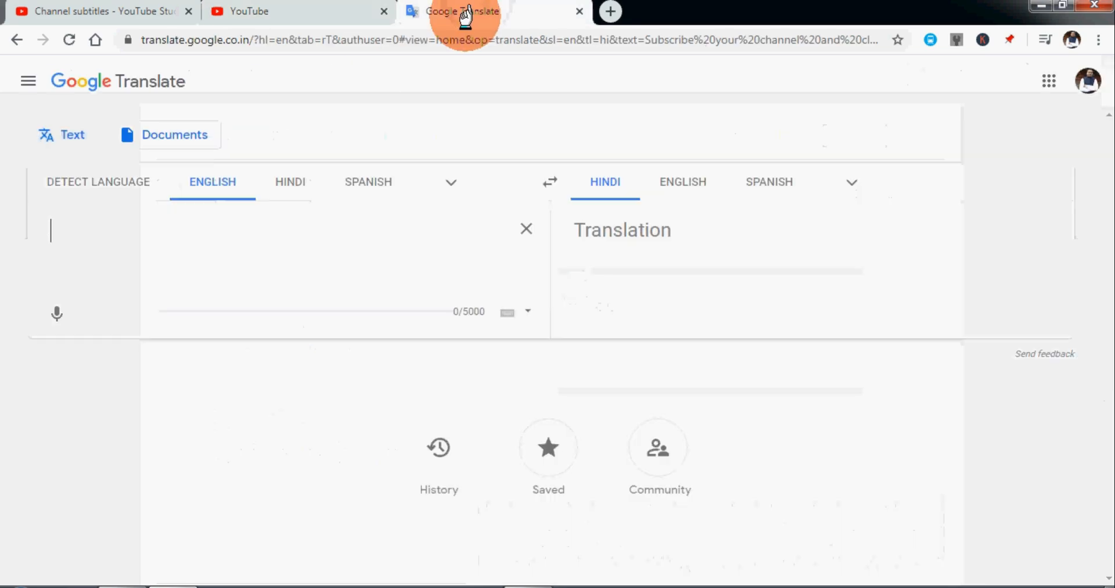
click(551, 181)
key(ctrl+v)
Insert "मेरा" before "नमस्कार" in the Hindi sentence and move "स्वागत है" from the end to directly after "और".
click(124, 227)
text(मेरा)
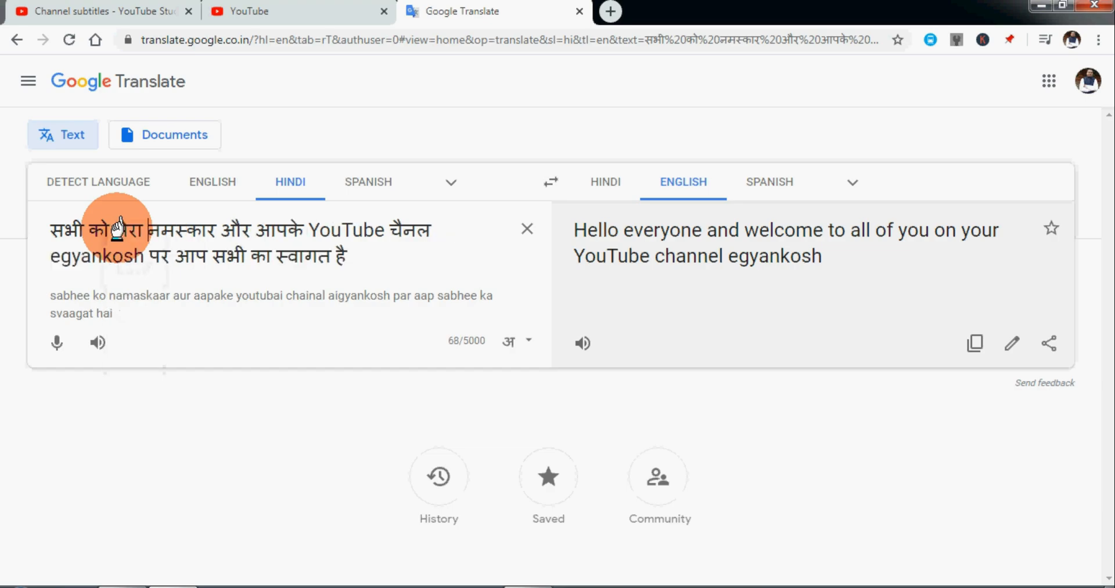
key(ctrl+Right)
key(ctrl+Right)
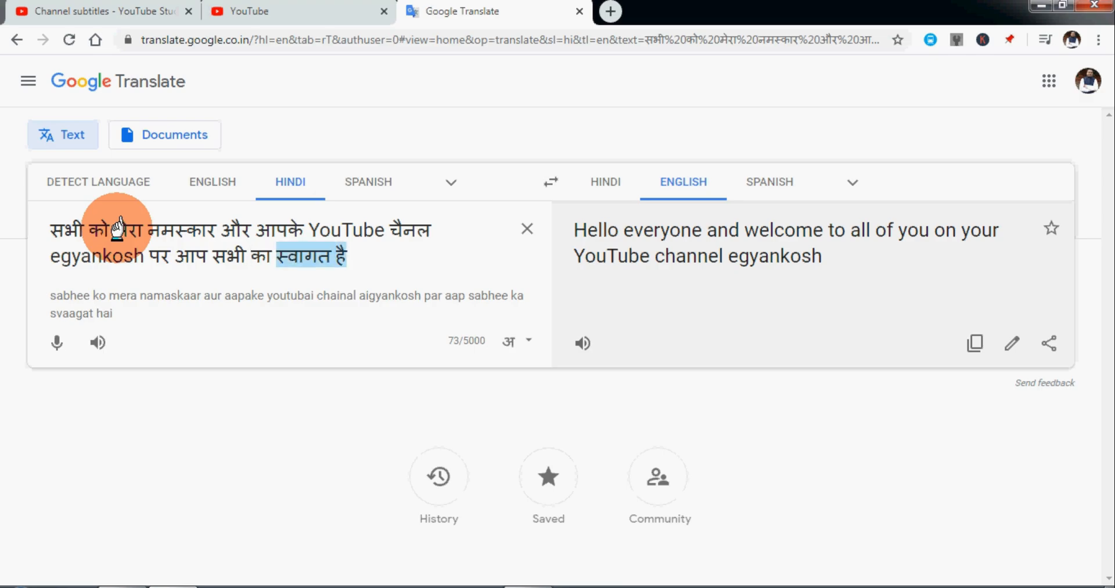
key(BackSpace)
key(ctrl+Home)
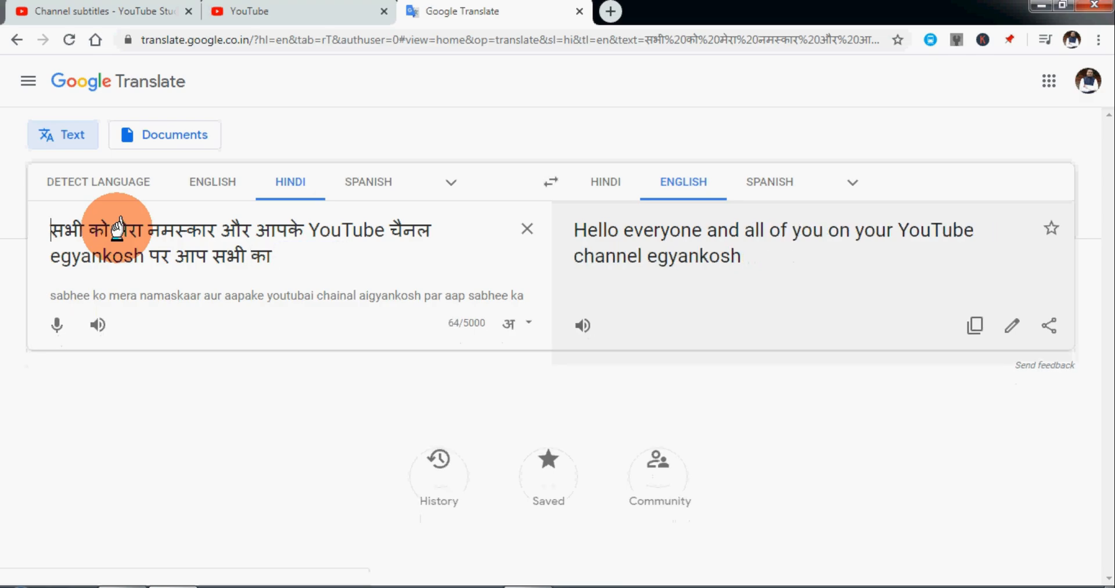
click(257, 229)
text(स्वागत है)
Insert "आप सभी का" after "स्वागत है" in the Hindi sentence.
text(aa)
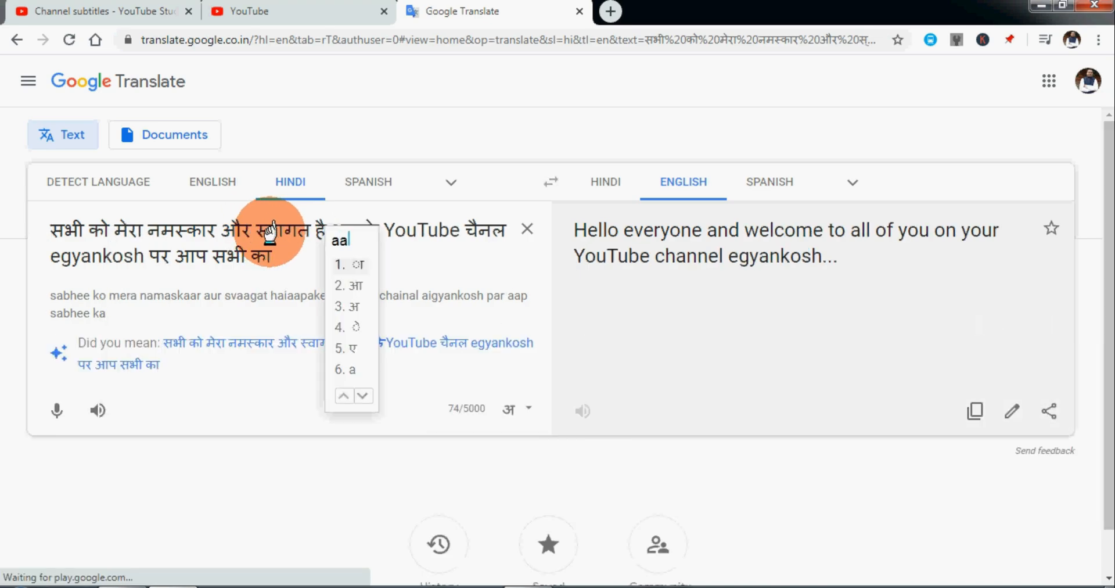
text(p sabhi ka )
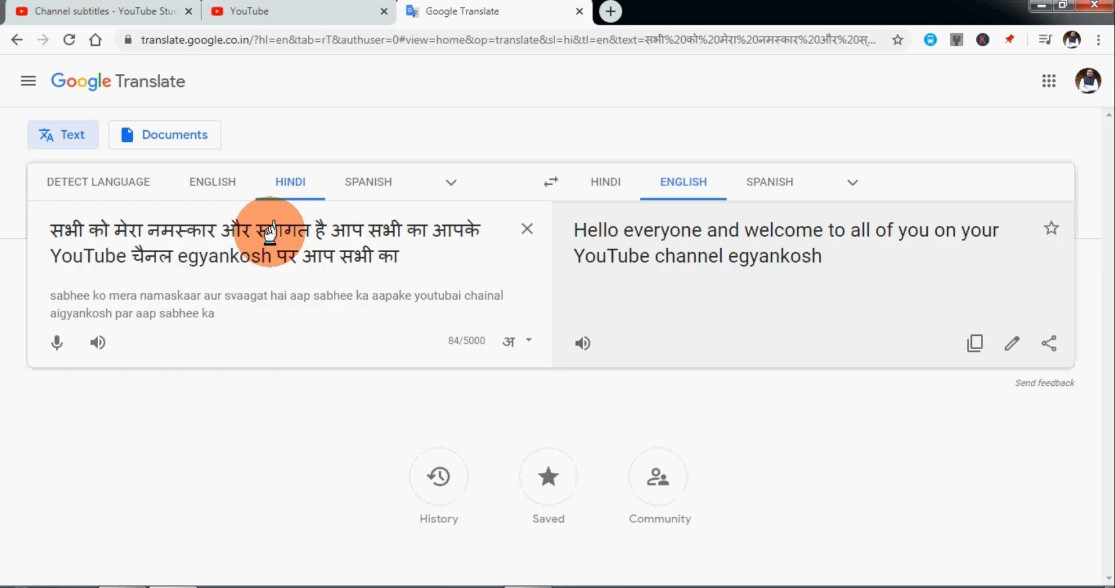
text(aapne)
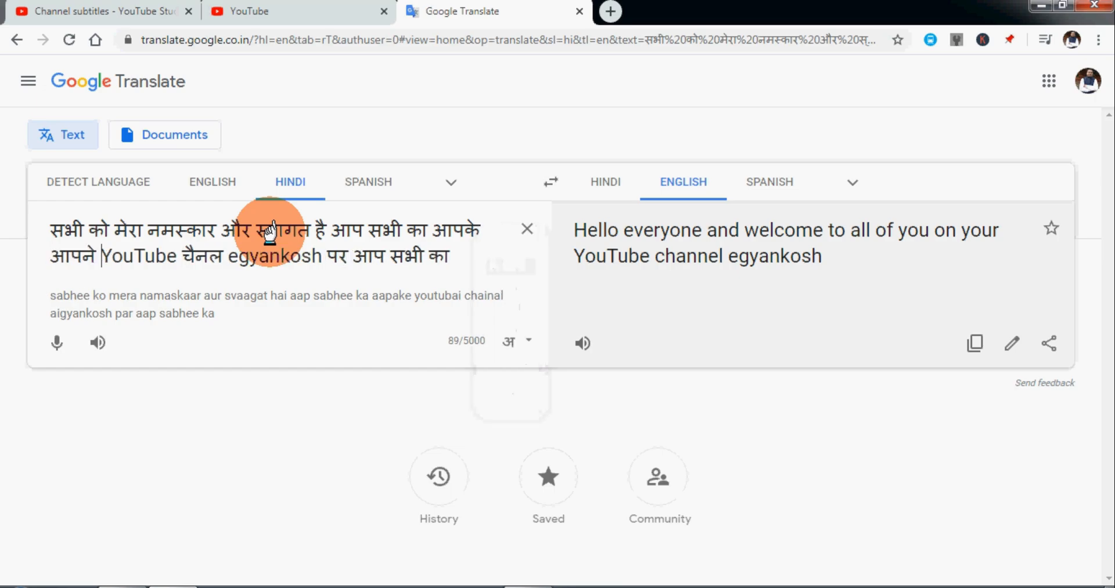
Add "आपने" before "YouTube" and delete the closing "आप सभी का" so the Hindi sentence ends with "पर".
key(ctrl+Right)
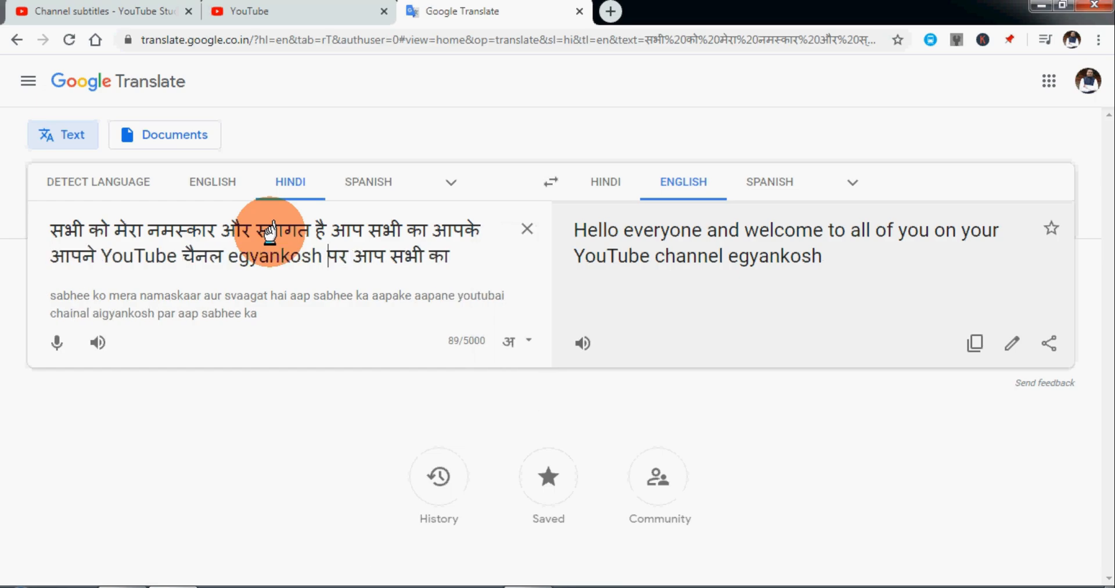
key(BackSpace)
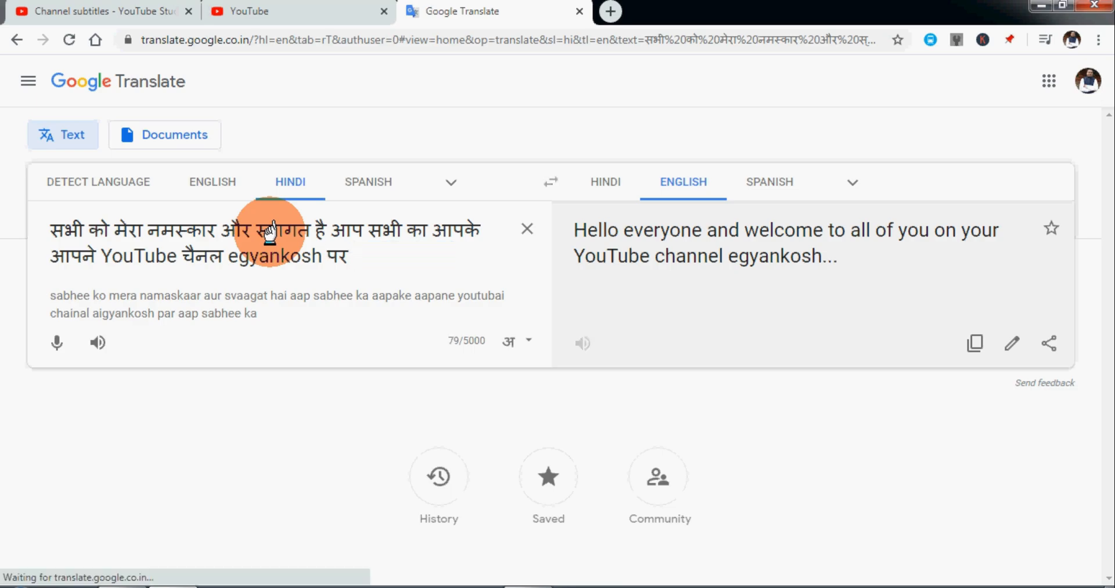
Copy the whole corrected Hindi sentence from Google Translate and paste it over the first Hindi subtitle in the YouTube subtitle editor.
key(ctrl+shift+Left)
key(ctrl+shift+Home)
key(ctrl+c)
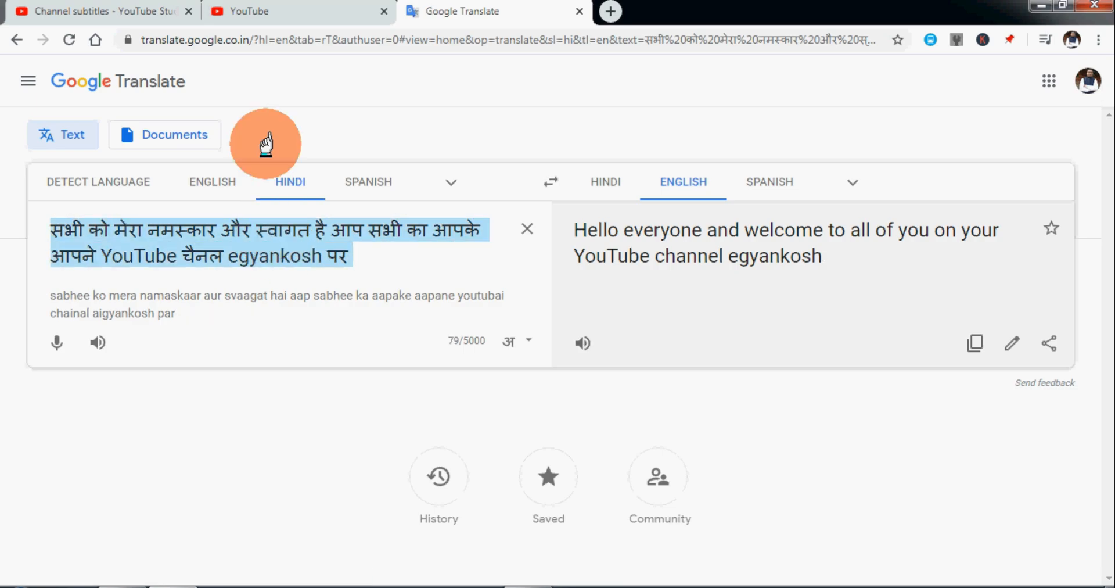
click(270, 9)
key(ctrl+v)
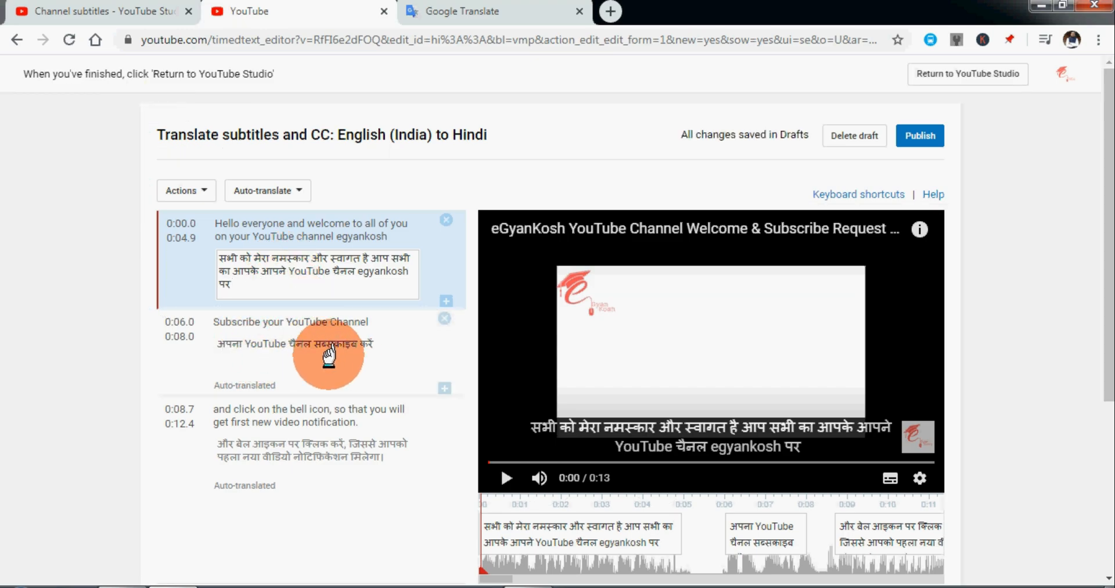
Replace "अपना" in the second Hindi subtitle with "आपने", composed in Google Translate and carried back to the YouTube subtitle editor.
click(190, 340)
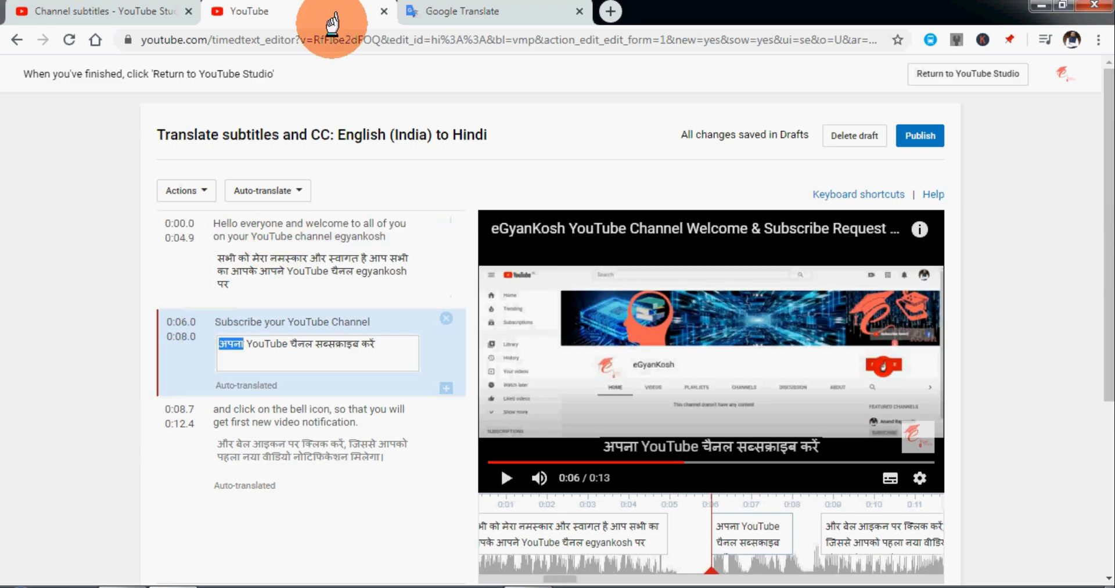
click(440, 11)
text(aapne)
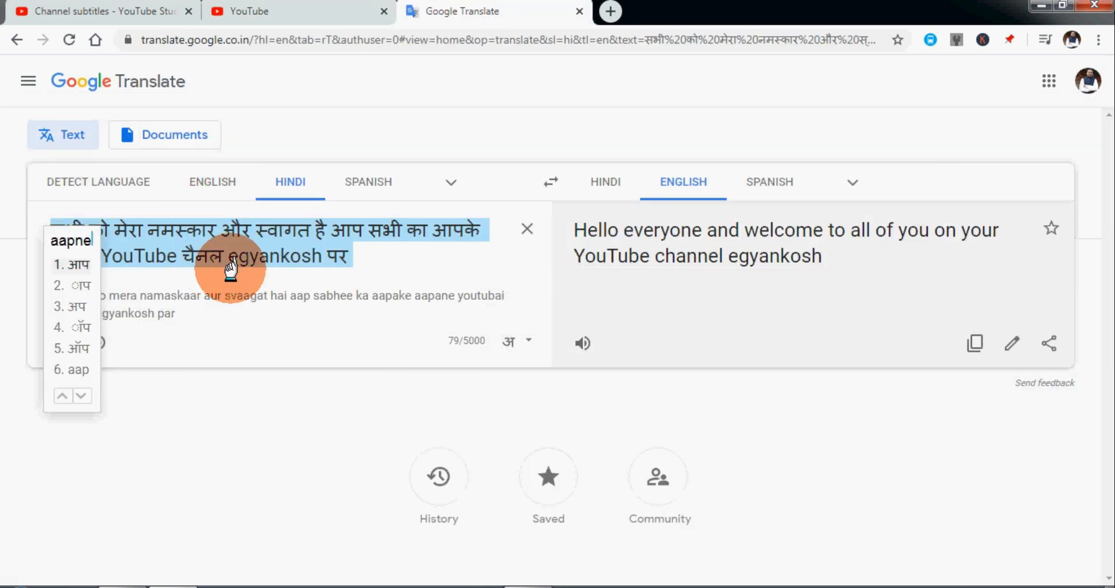
key(ctrl+a)
key(ctrl+x)
click(273, 11)
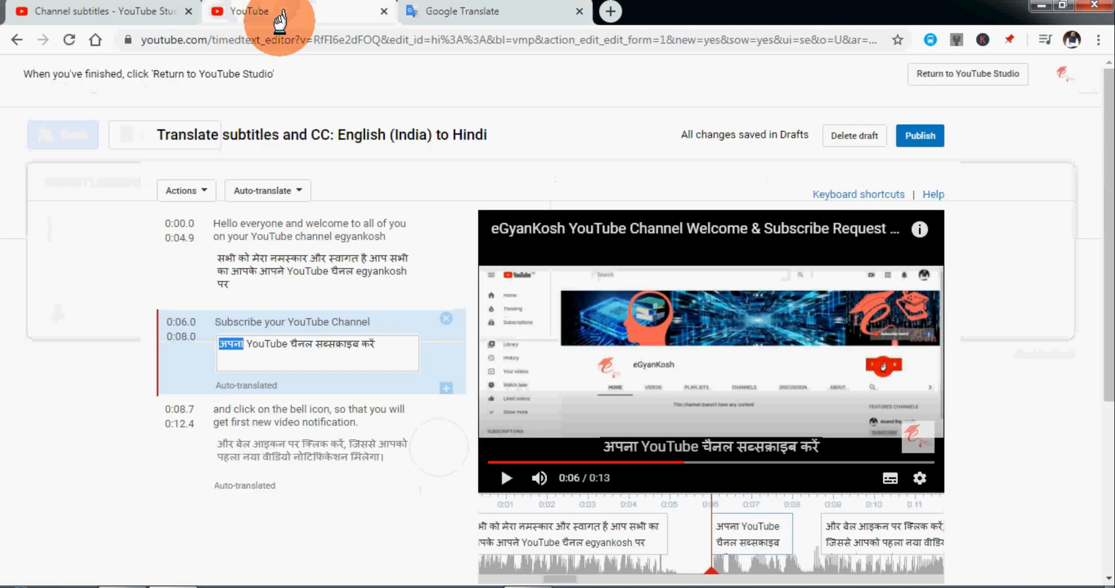
key(ctrl+v)
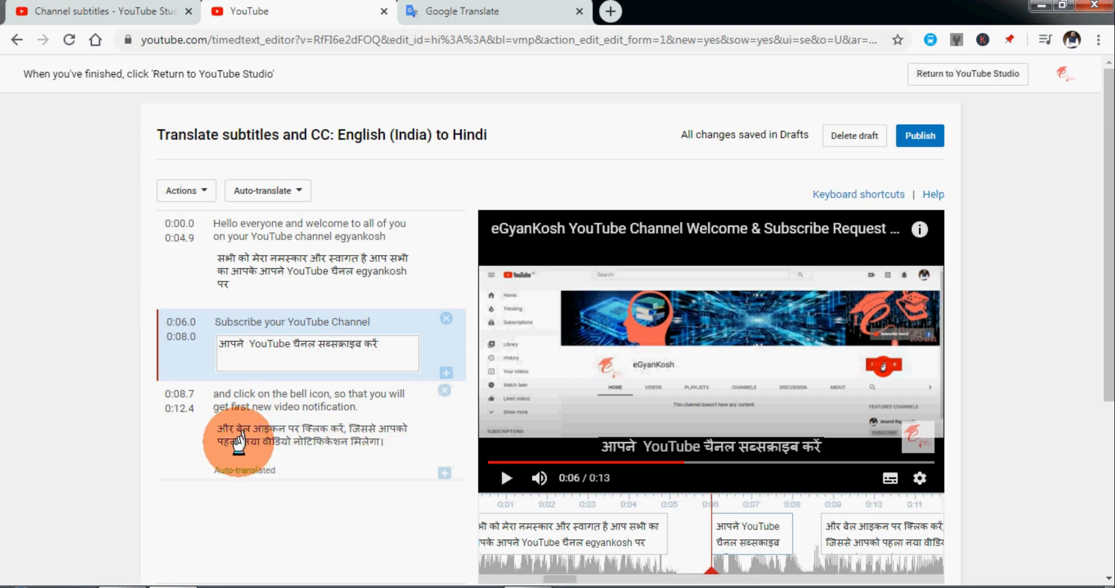
Replace "पहला" in the third Hindi subtitle with "सबसे", composed in Google Translate and carried back to the YouTube subtitle editor.
click(241, 443)
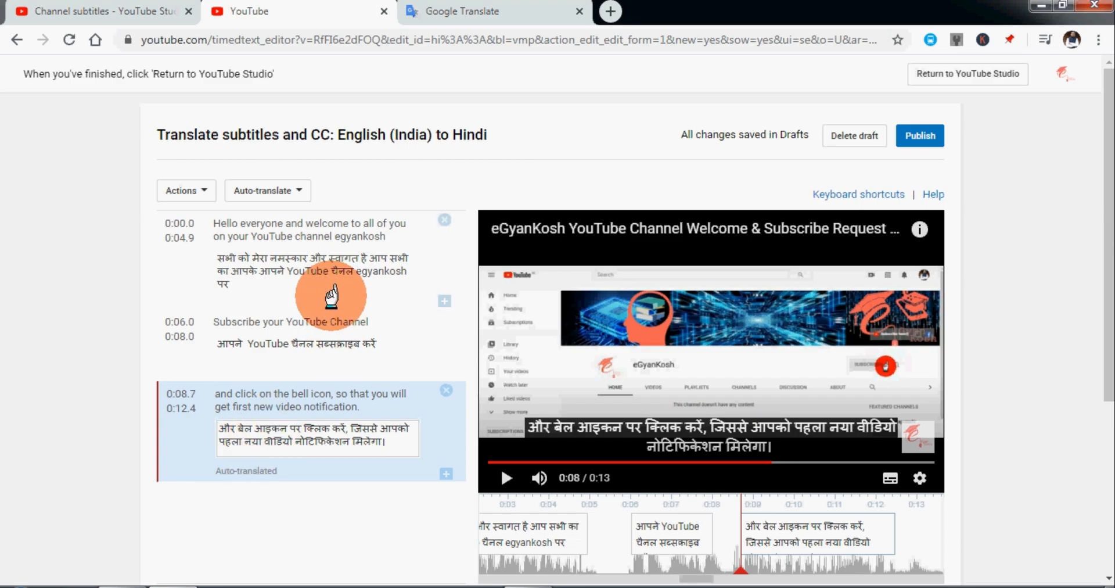
click(444, 13)
text(sabse)
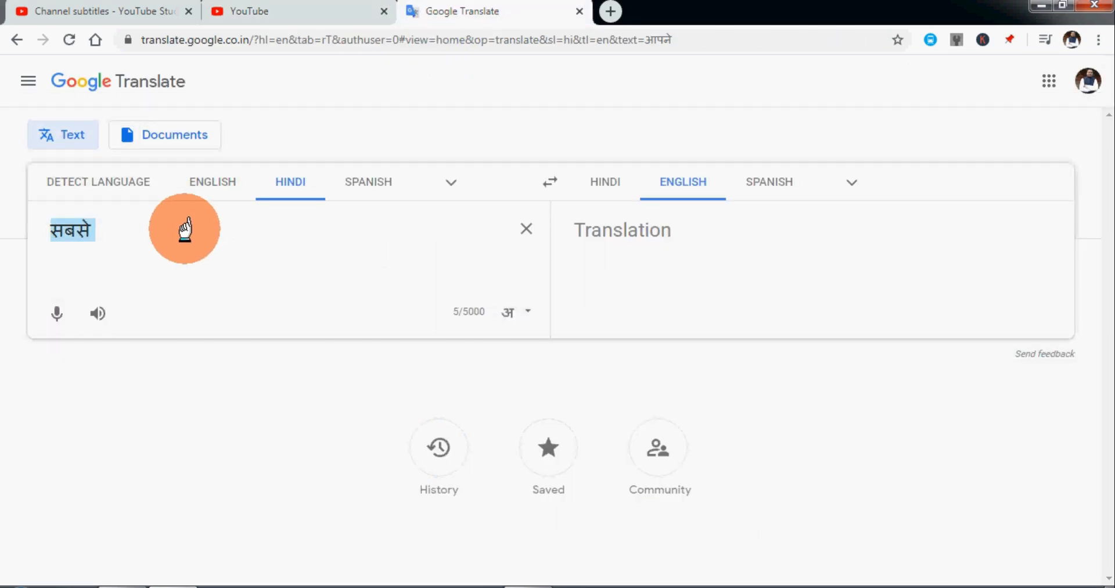
key(ctrl+x)
click(232, 11)
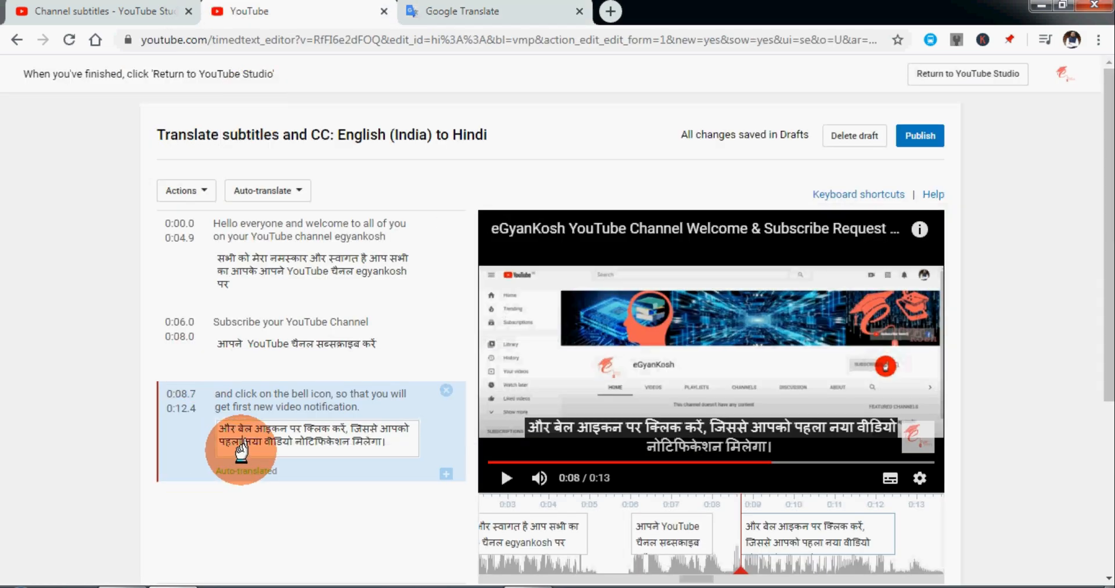
double_click(241, 442)
key(ctrl+v)
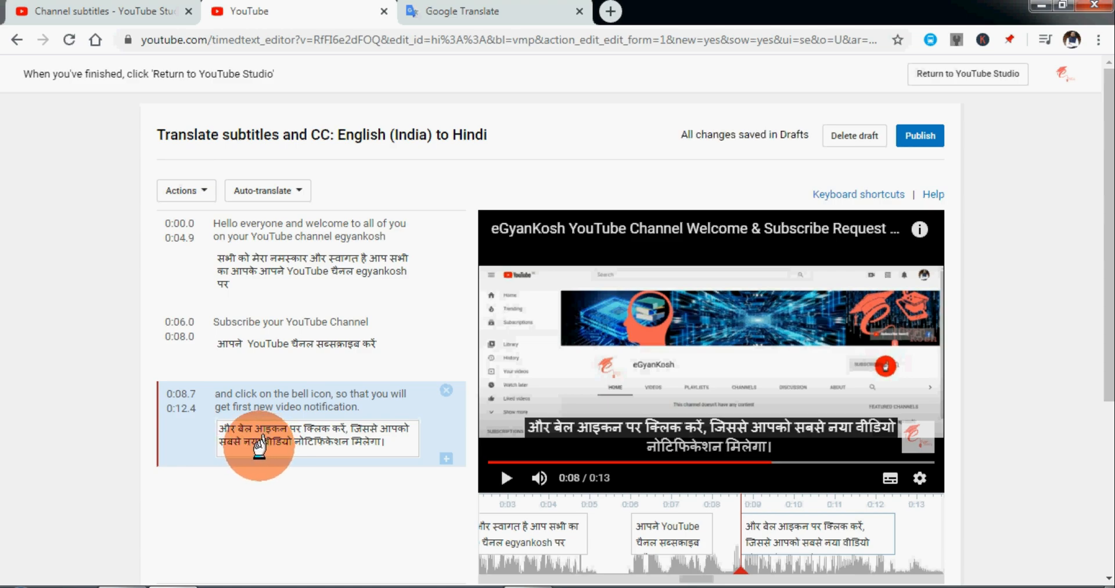
key(ctrl+z)
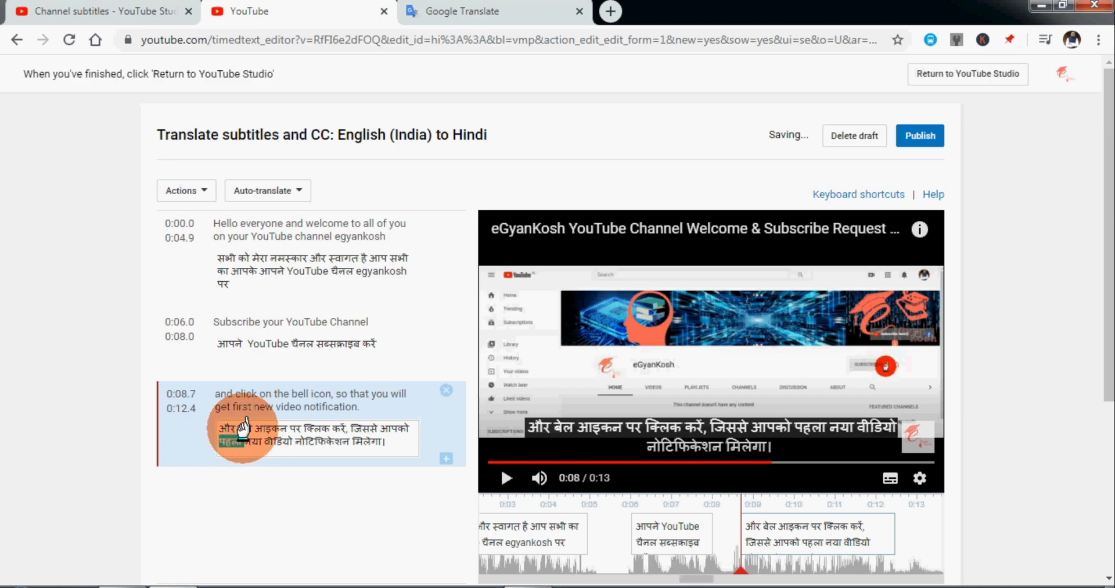
key(ctrl+v)
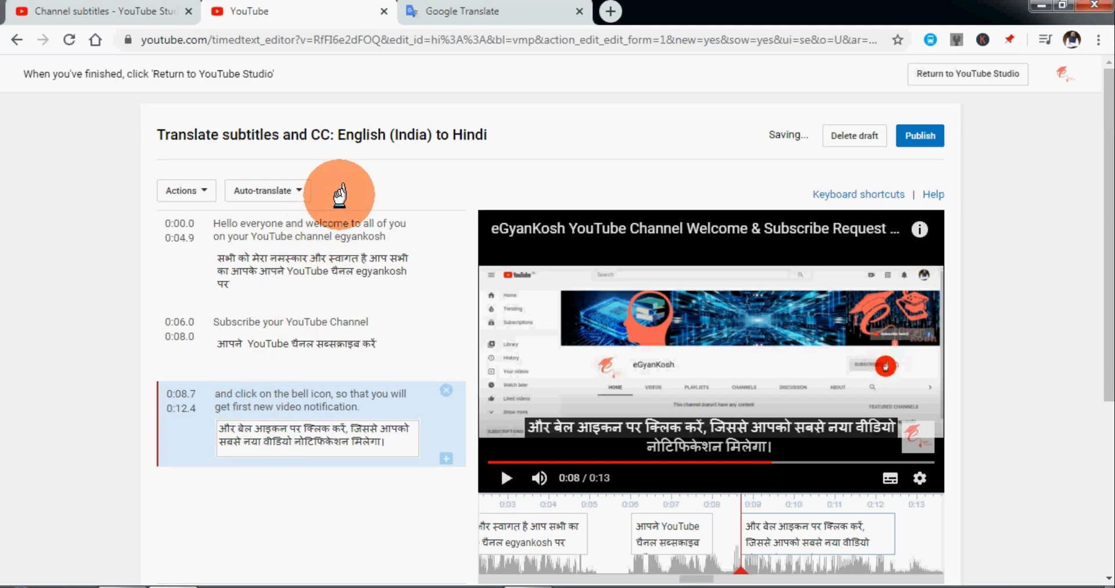
Switch to Google Translate and enter "पहले नहीं वीडियो" as the Hindi source text.
click(424, 11)
text(pahele )
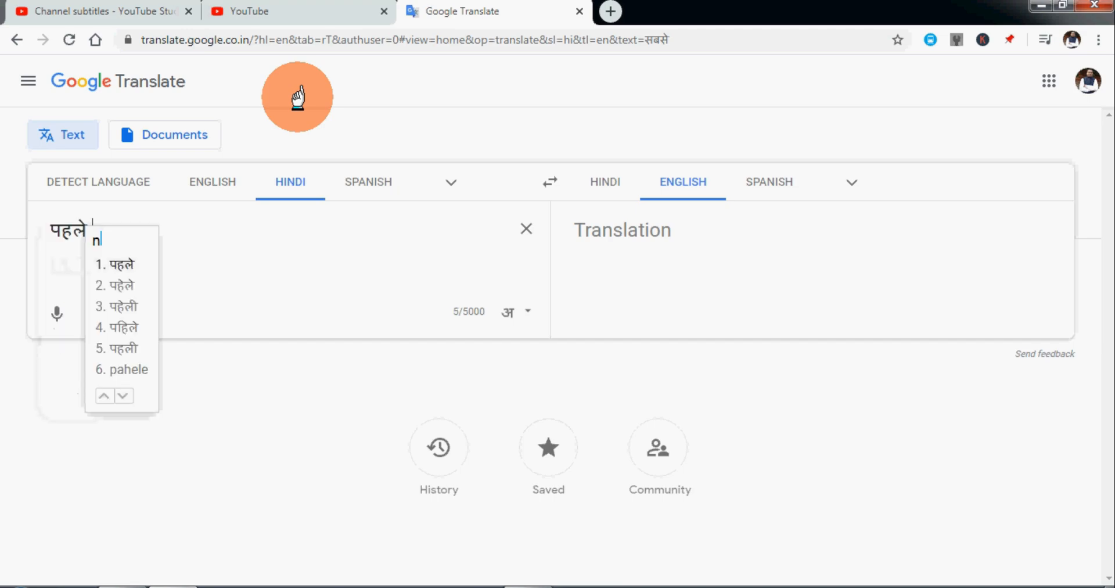
text(nahin vide)
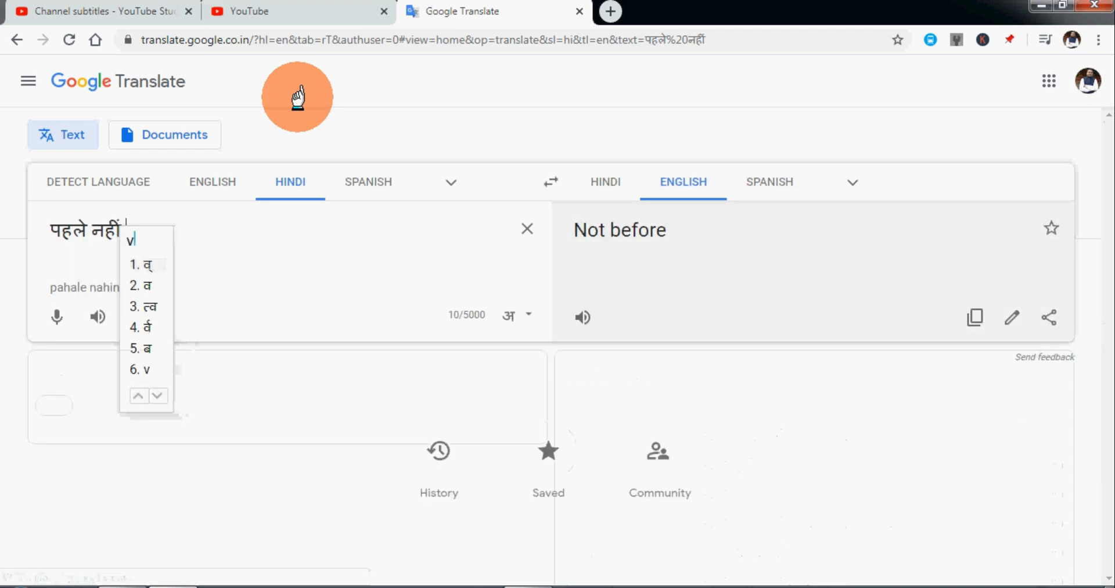
text(o)
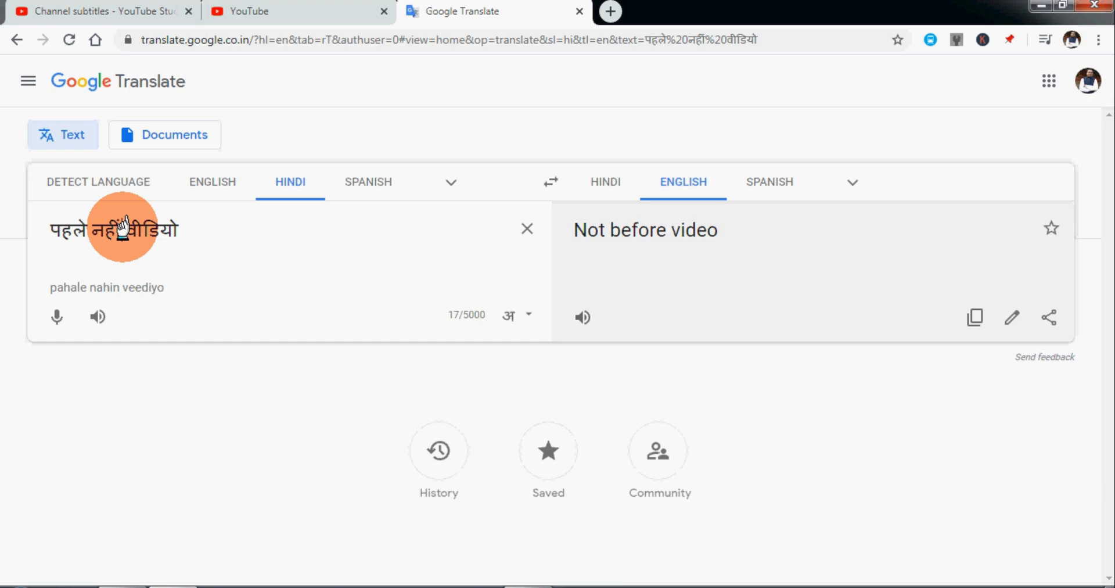
Replace "नहीं" with "नयी" in the Hindi source phrase.
key(BackSpace)
key(BackSpace)
key(BackSpace)
key(BackSpace)
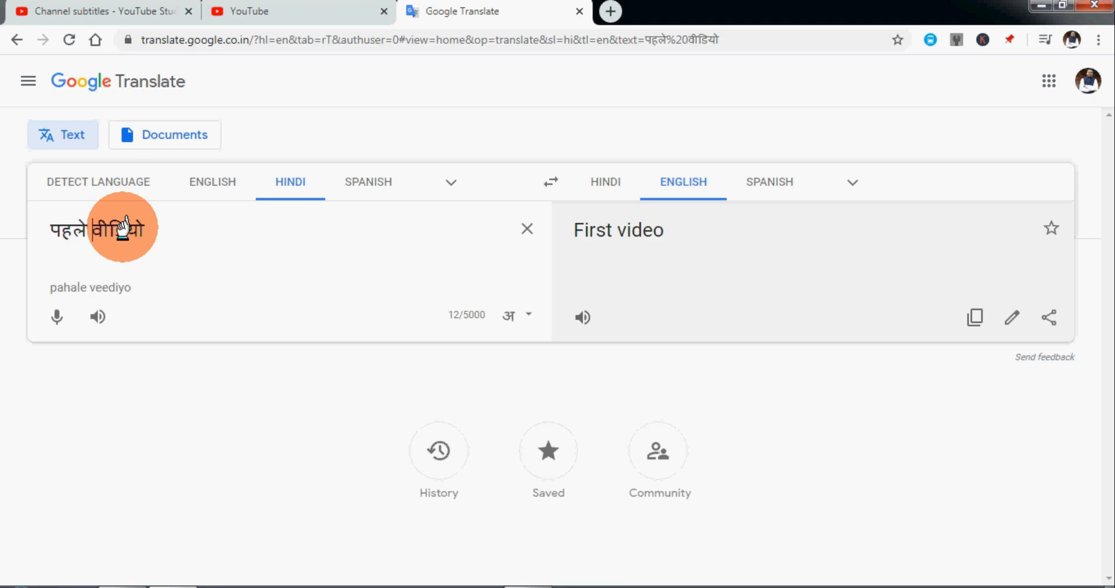
double_click(123, 226)
text(nai)
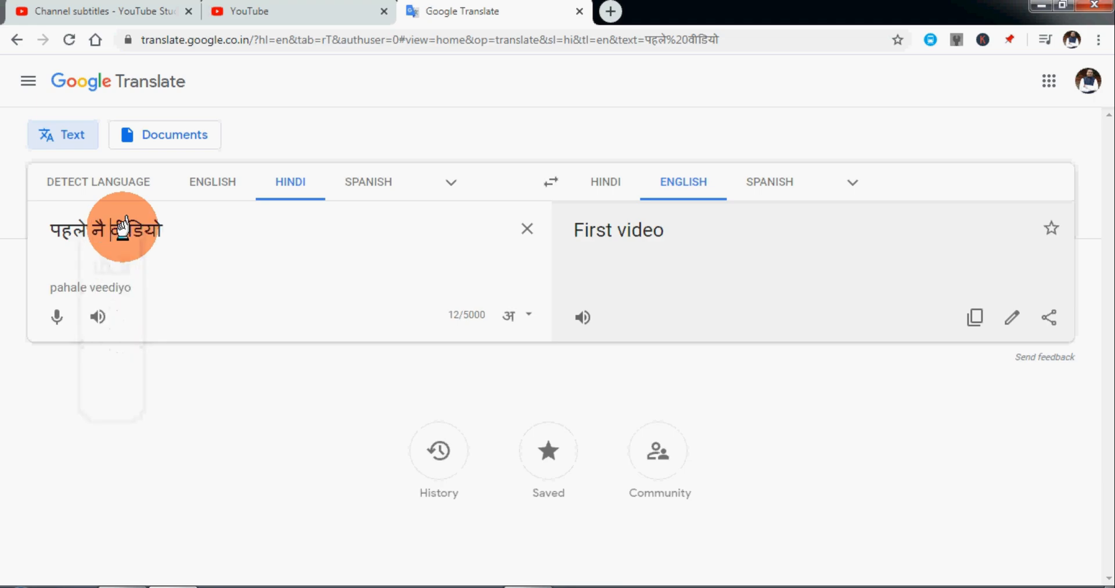
key(ctrl+shift+Left)
text(nayi)
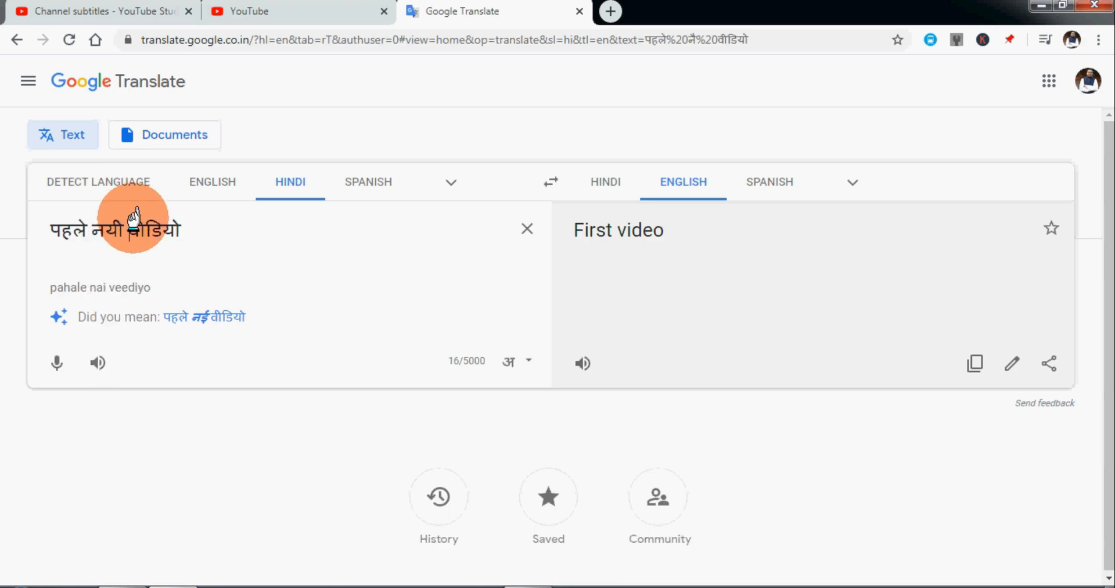
Replace "नयी" with the suggested spelling "नई" in the Hindi source phrase.
drag(185, 234, 143, 224)
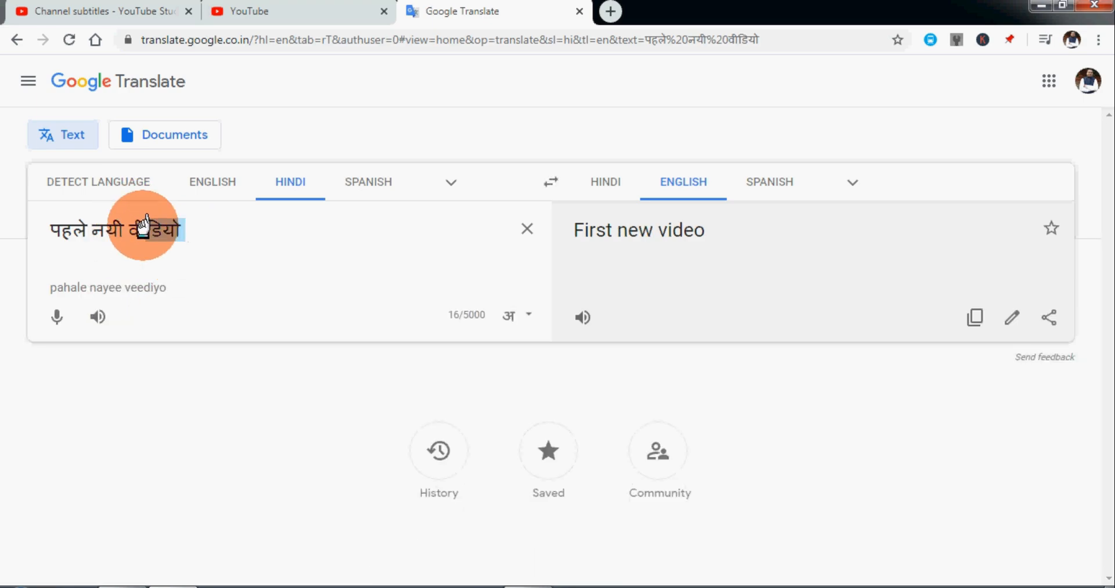
click(119, 230)
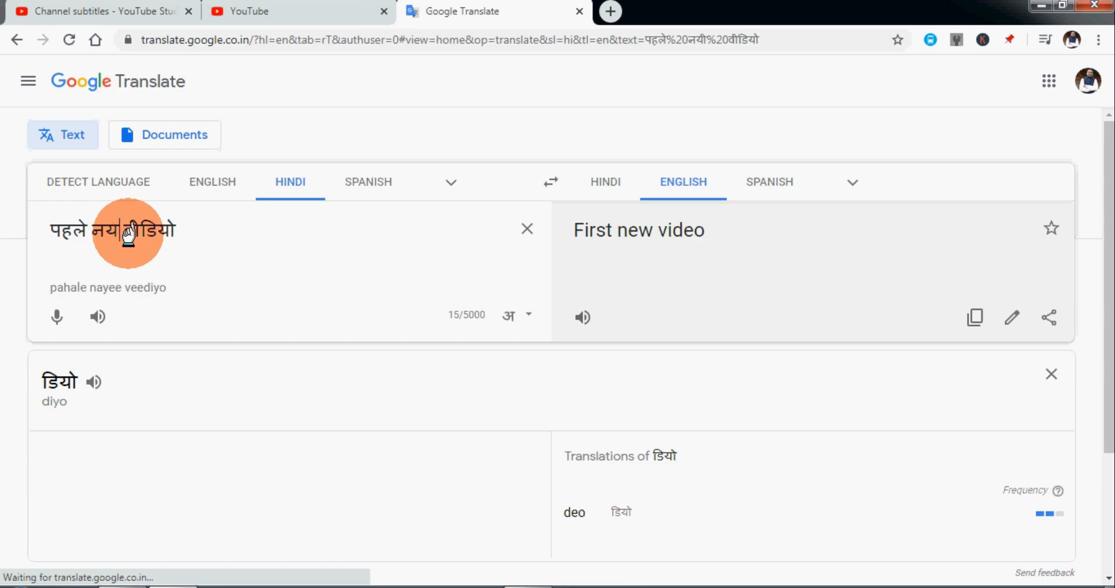
key(BackSpace)
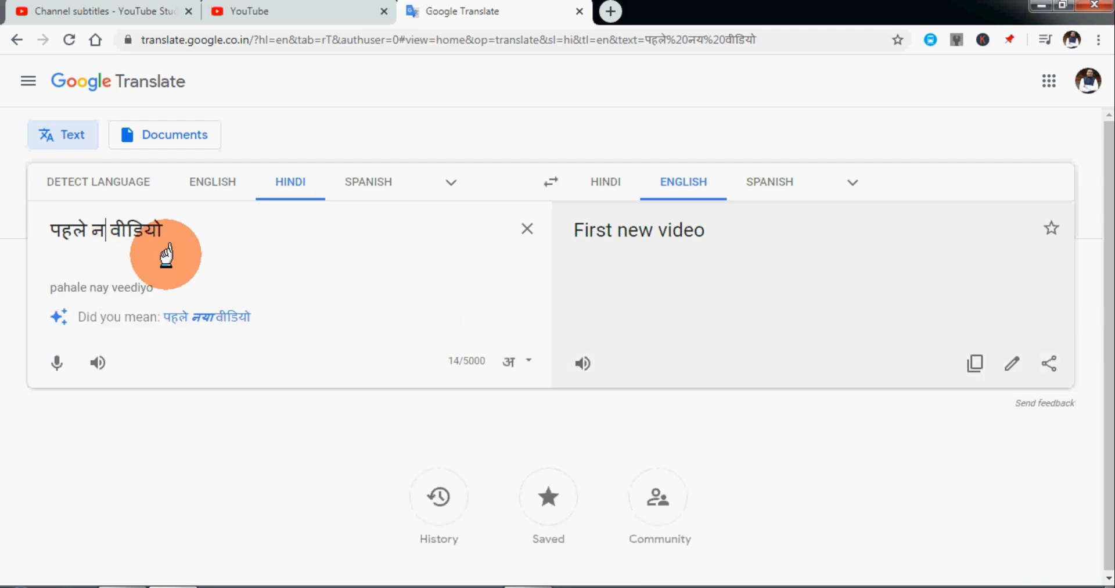
key(BackSpace)
text(nai)
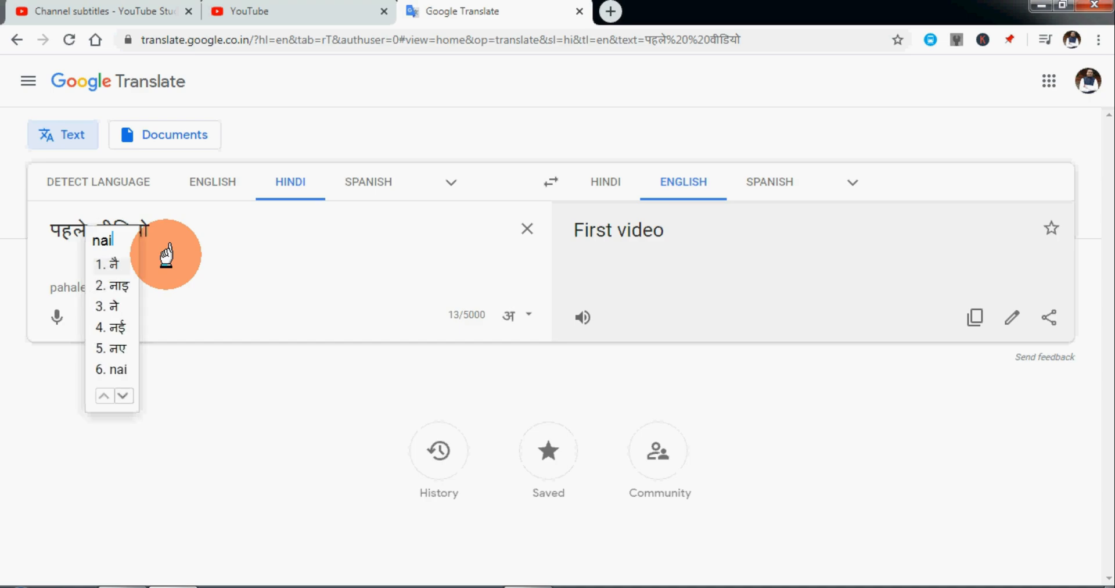
click(113, 325)
Copy "पहले नई वीडियो" and paste it over "नया" in the third Hindi subtitle in the YouTube subtitle editor.
drag(235, 236, 0, 184)
key(ctrl+c)
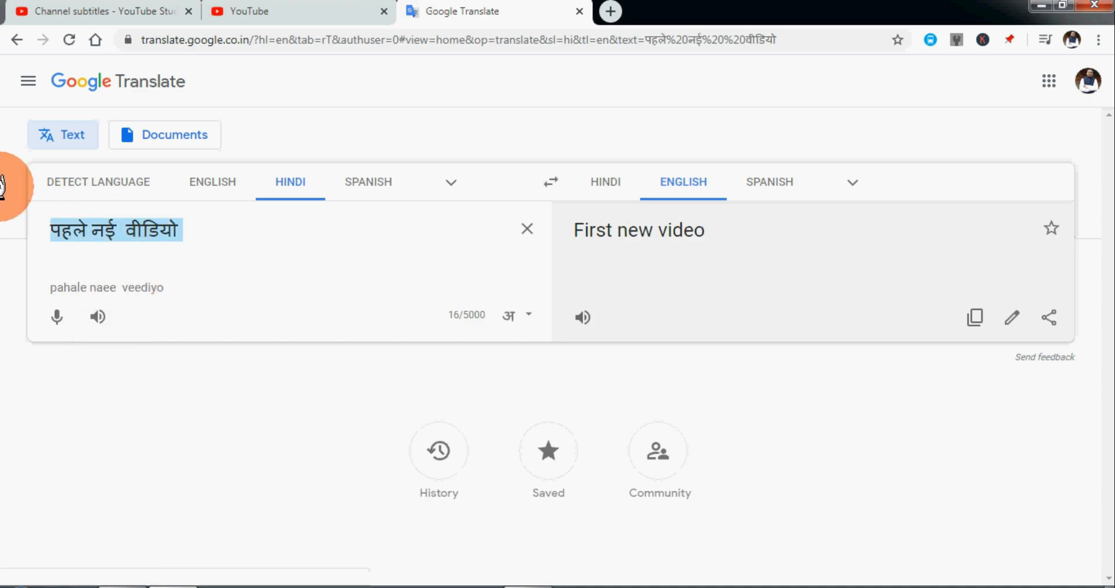
click(285, 11)
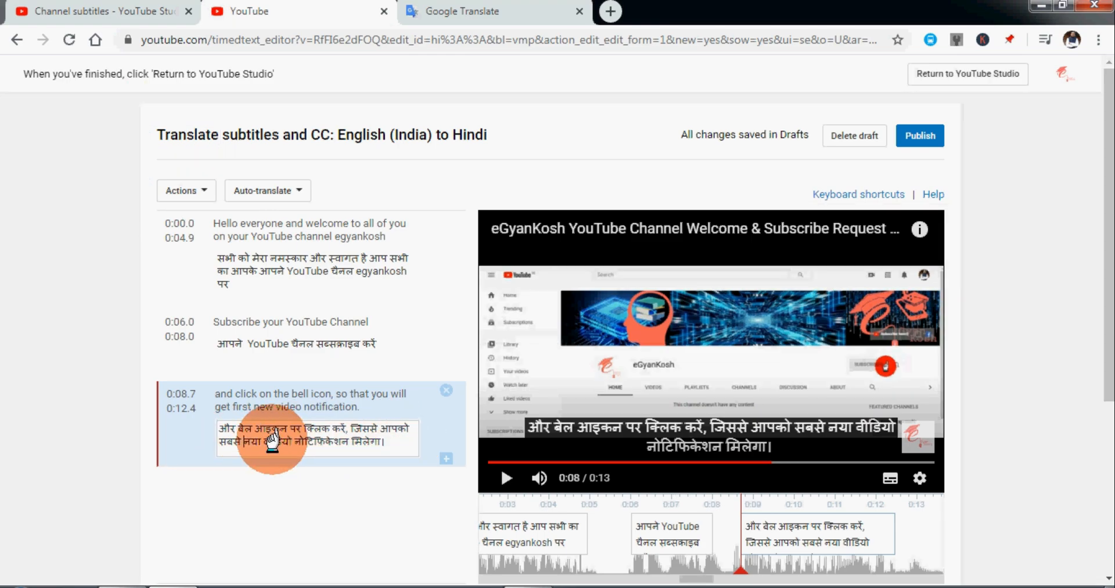
click(245, 442)
double_click(243, 442)
key(ctrl+v)
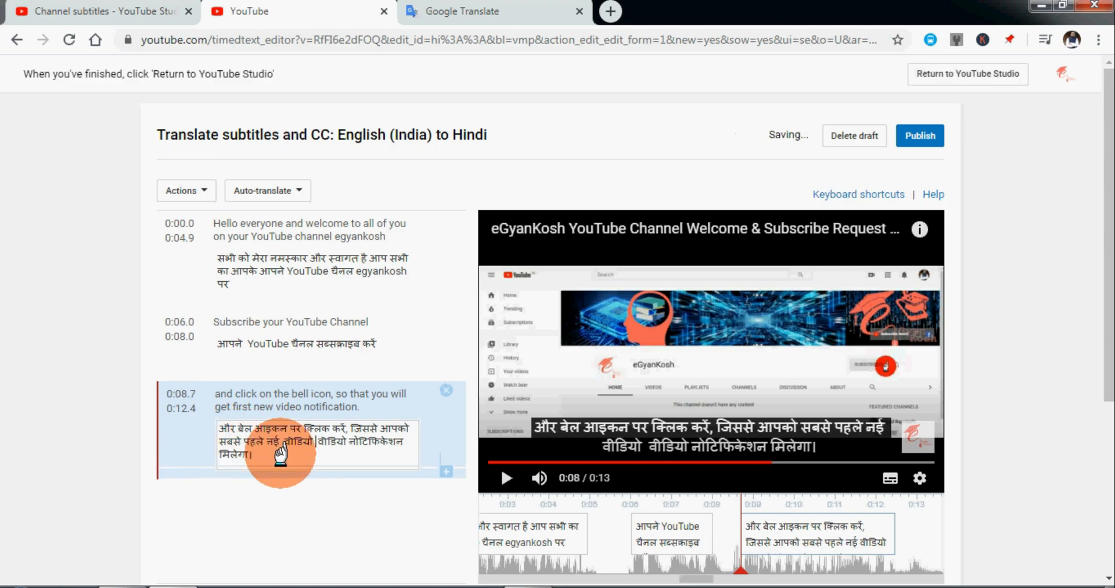
Remove the extra space after "नई" and the duplicate "वीडियो" from the third Hindi subtitle.
click(284, 442)
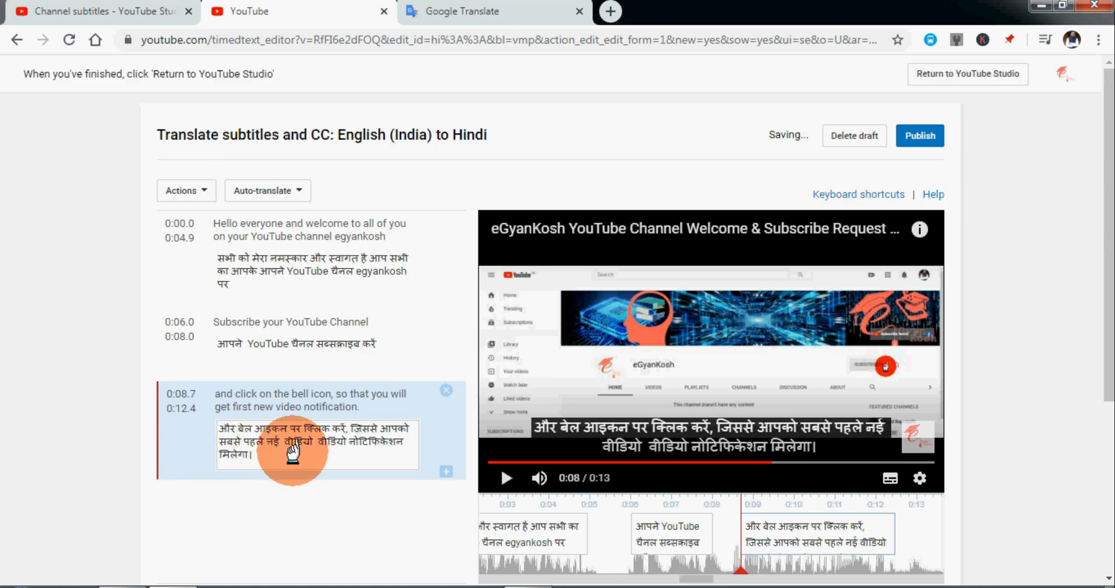
key(BackSpace)
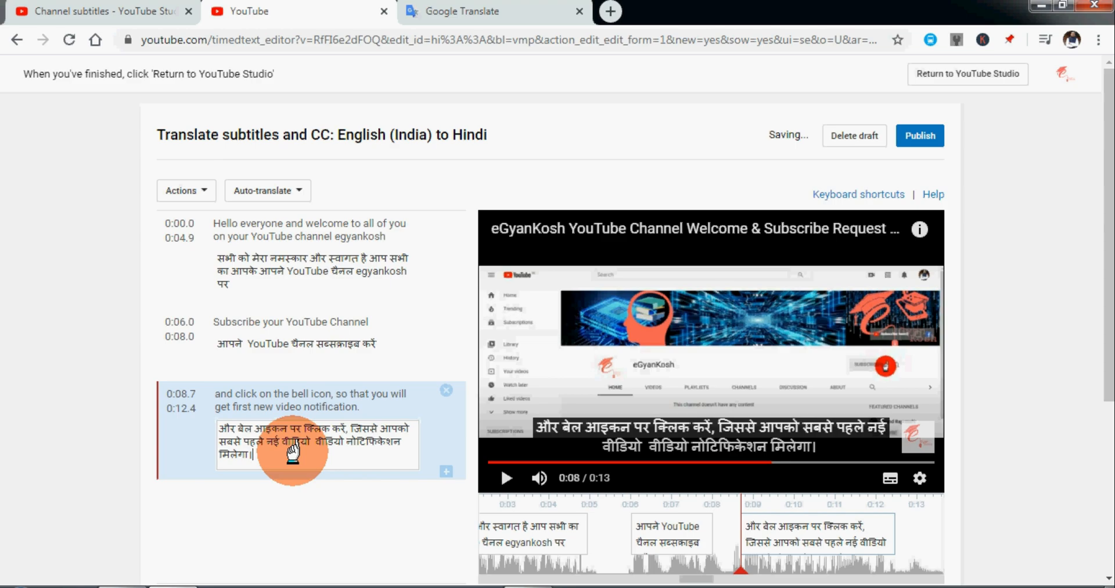
key(ctrl+shift+Left)
key(BackSpace)
key(BackSpace)
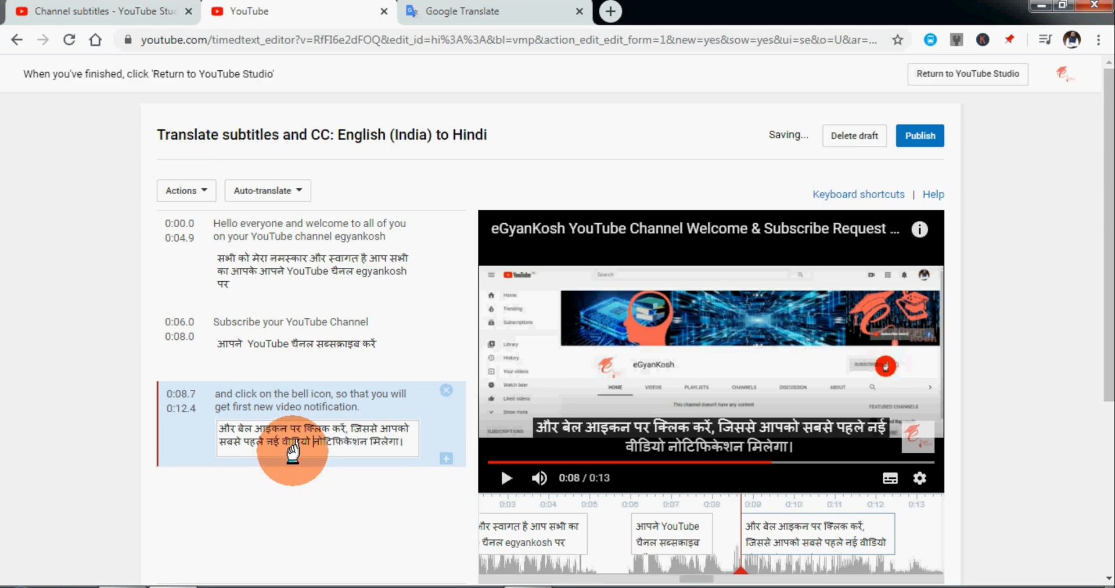
Replace the closing "मिलेगा।" of the third Hindi subtitle with "प्राप्त हो", composed in Google Translate, and publish the Hindi subtitles.
key(shift+End)
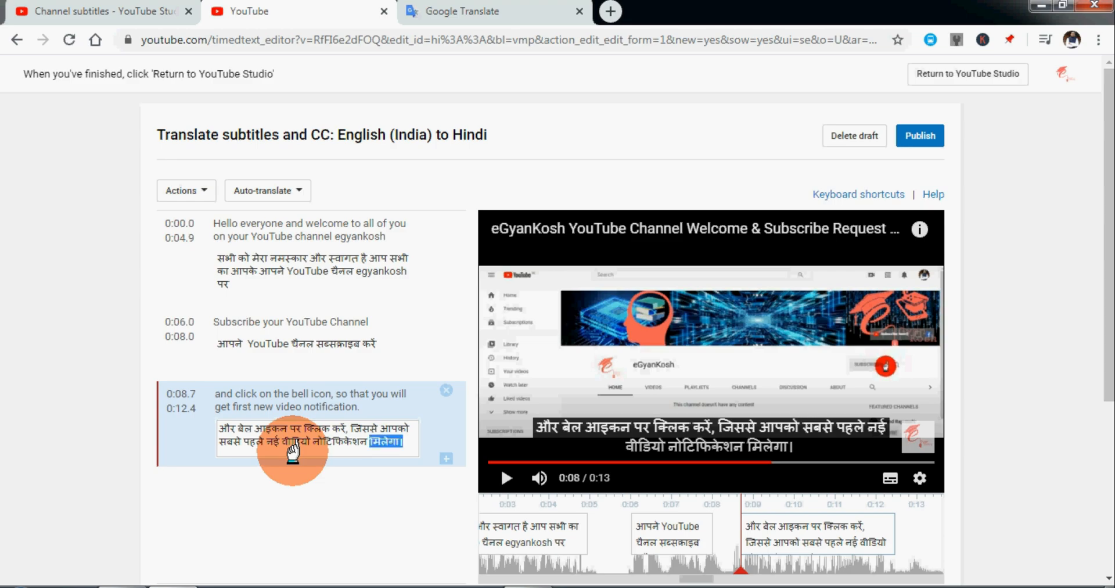
key(BackSpace)
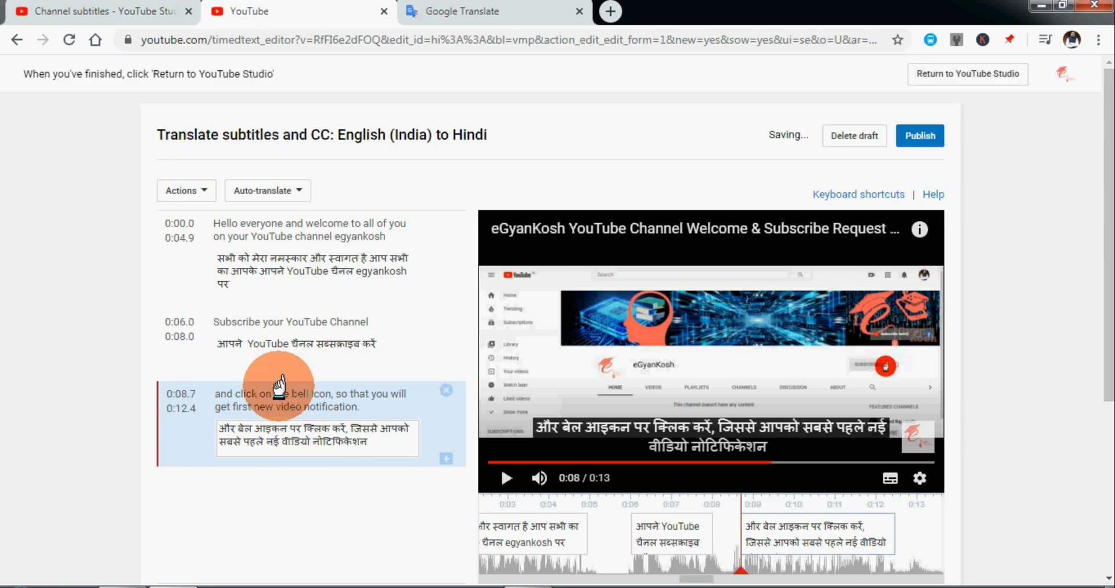
click(544, 12)
text(p)
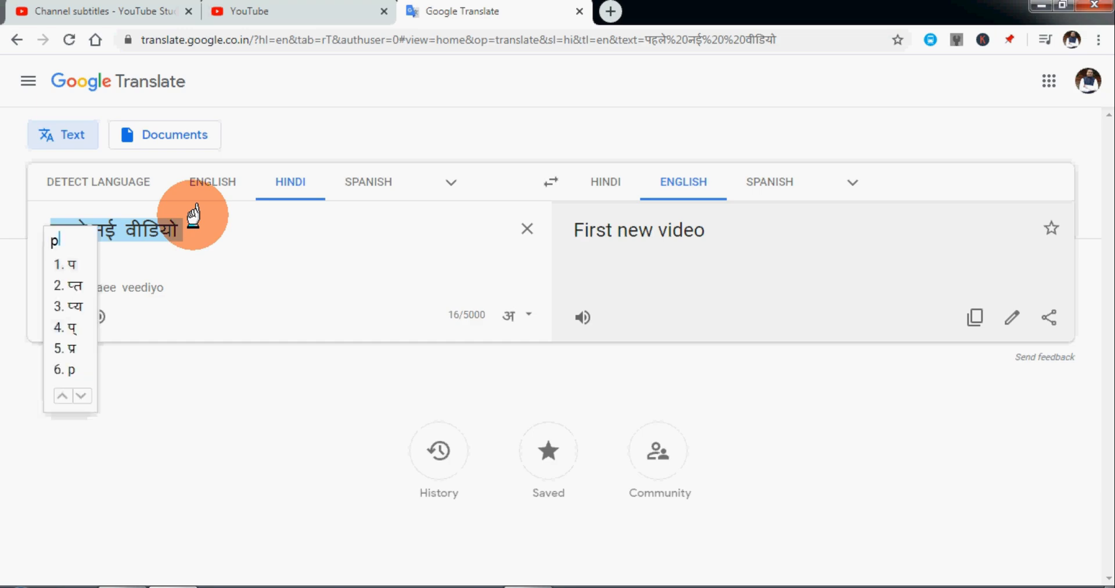
text(rapt ho)
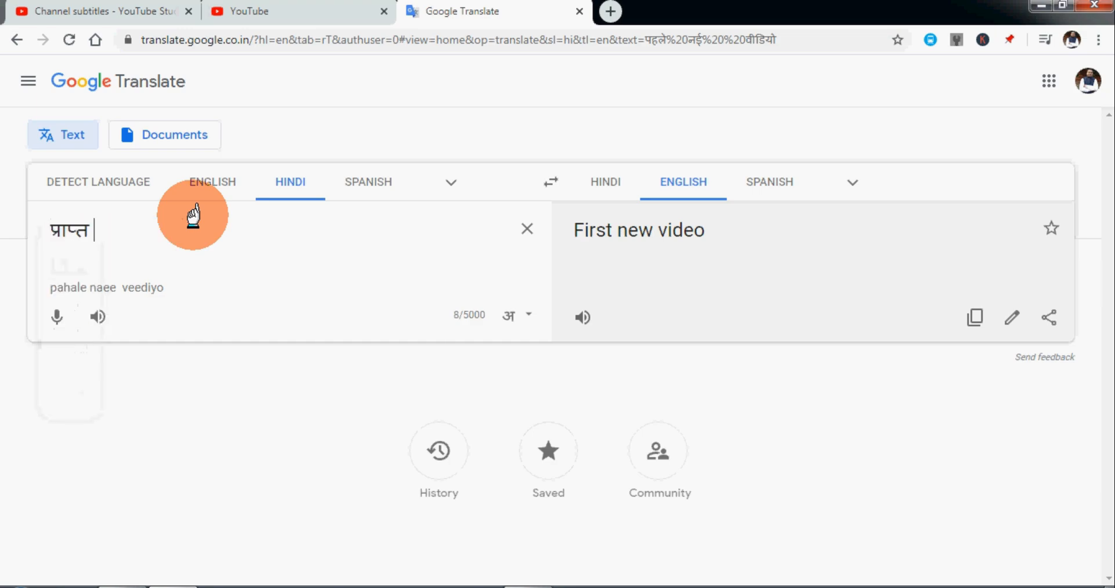
key(ctrl+a)
key(ctrl+x)
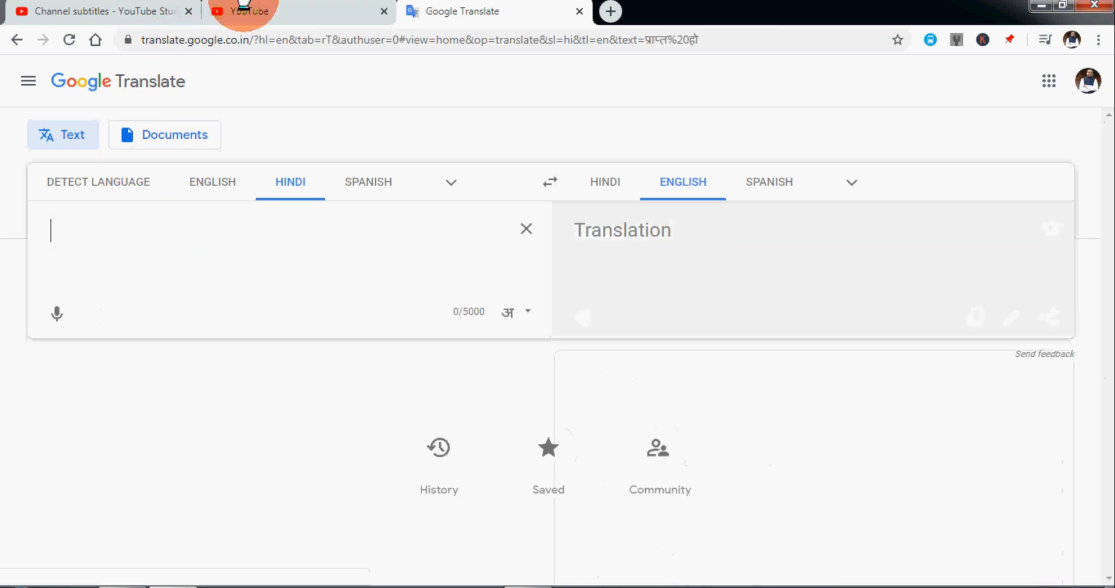
click(249, 12)
key(ctrl+v)
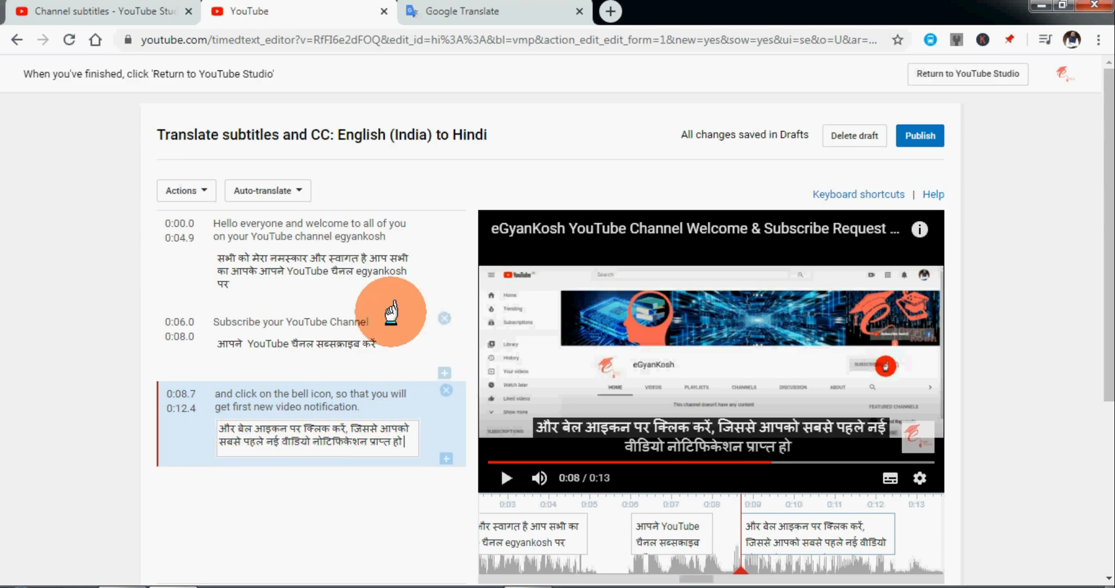
click(909, 139)
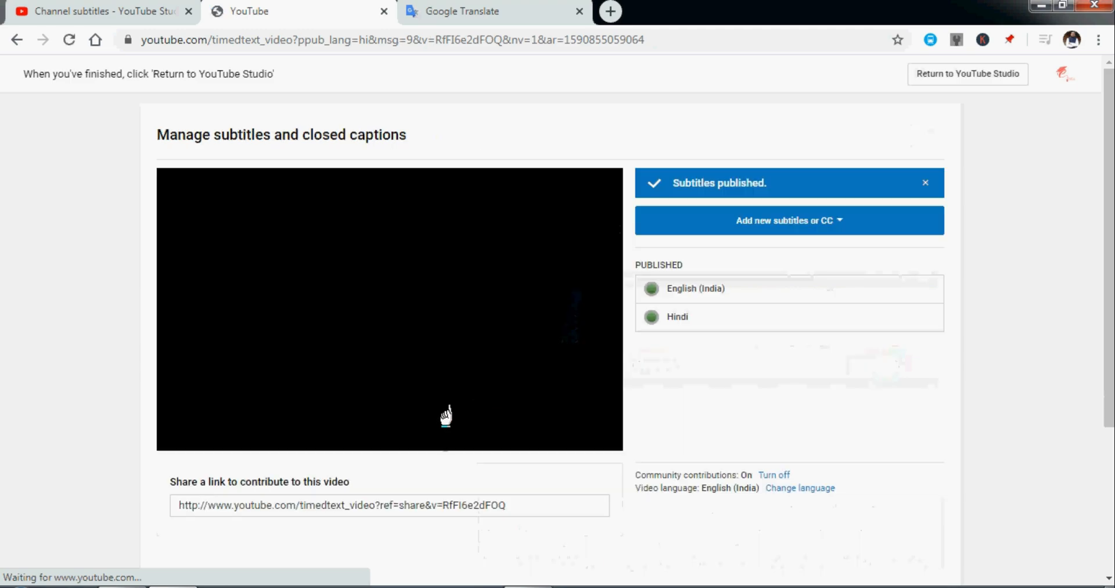
Switch the welcome video's playback subtitles to Hindi and play part of it to check the published captions.
click(319, 428)
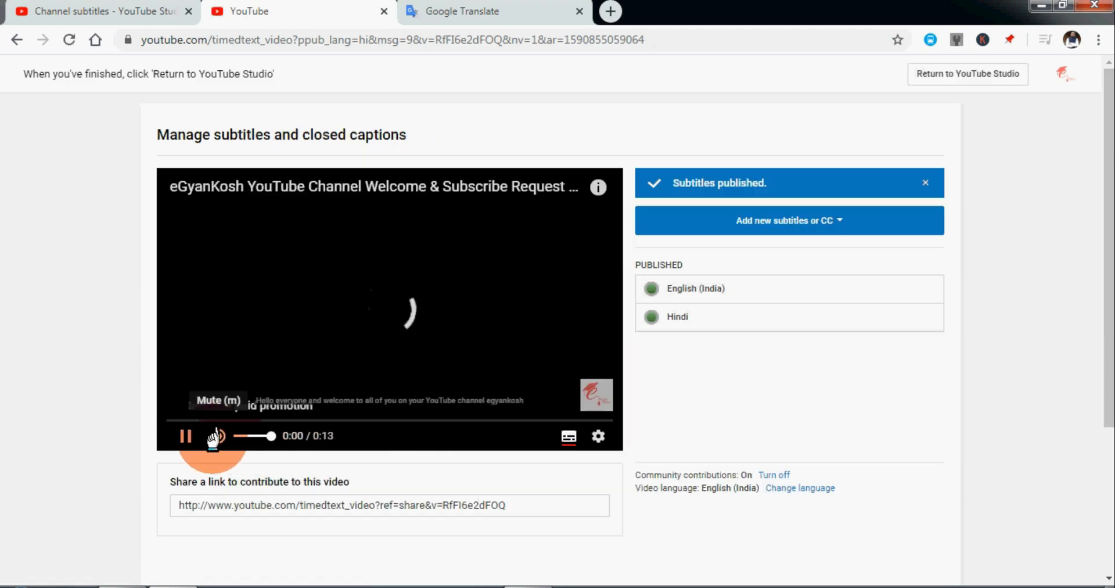
click(187, 436)
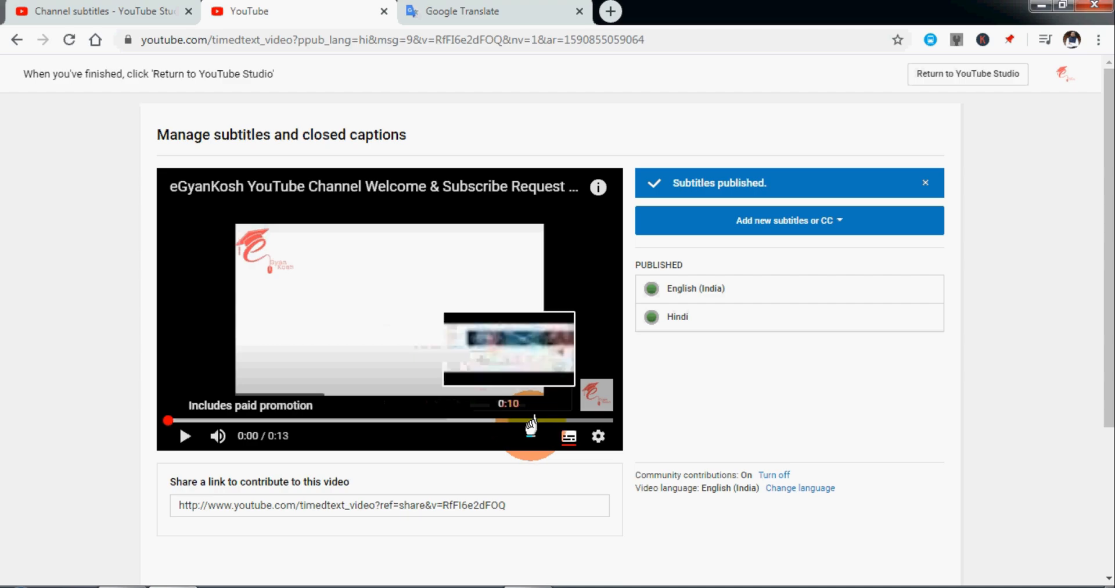
click(592, 435)
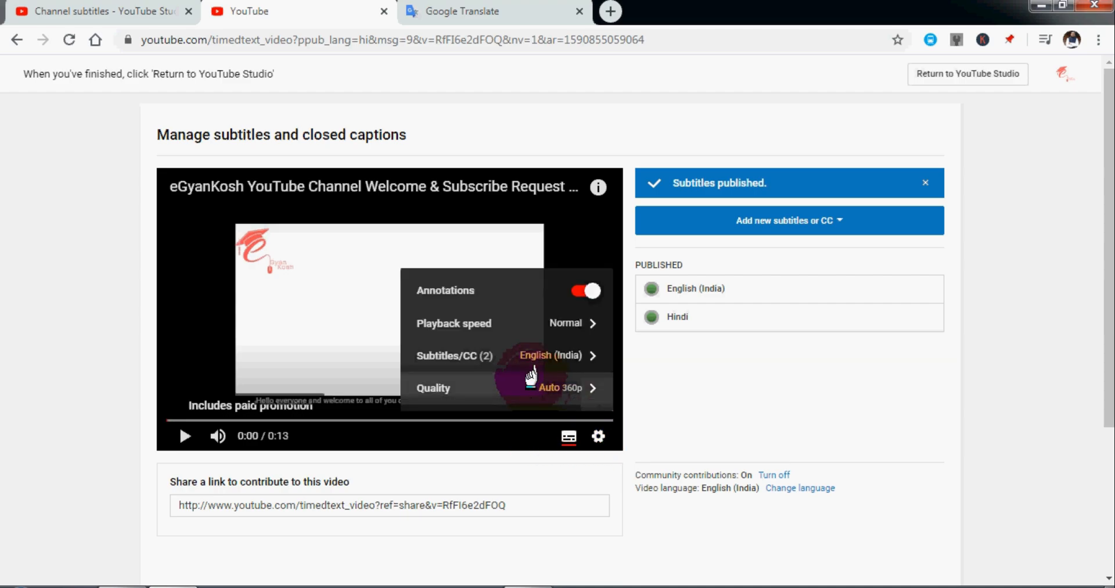
click(511, 356)
click(481, 374)
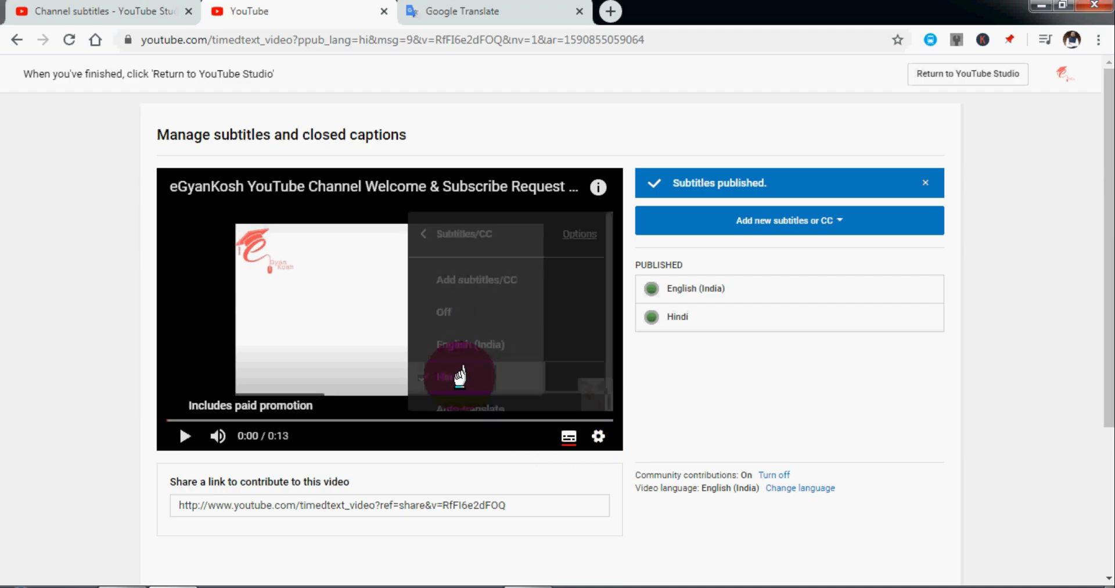
click(186, 437)
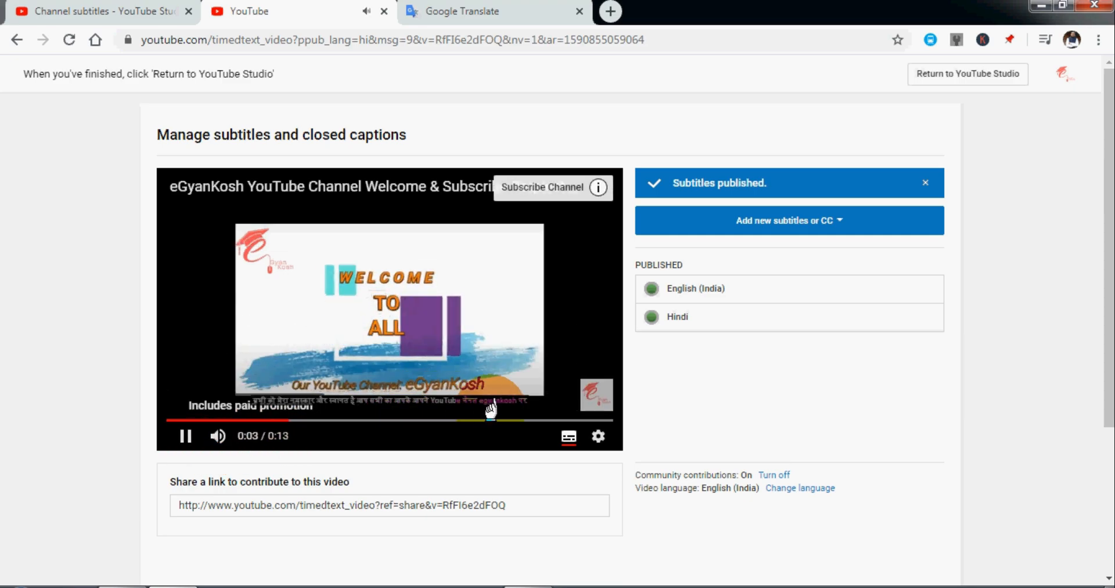
click(187, 435)
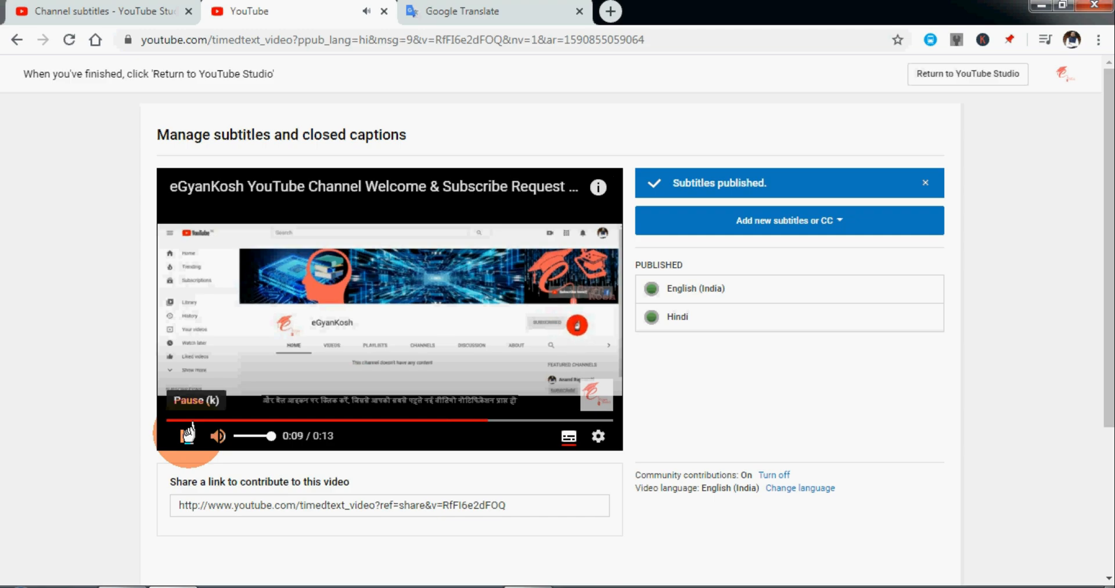
Return to YouTube Studio and expand the subtitle languages of the eGyanKosh YouTube Channel Welcome video in the channel subtitles list.
click(967, 73)
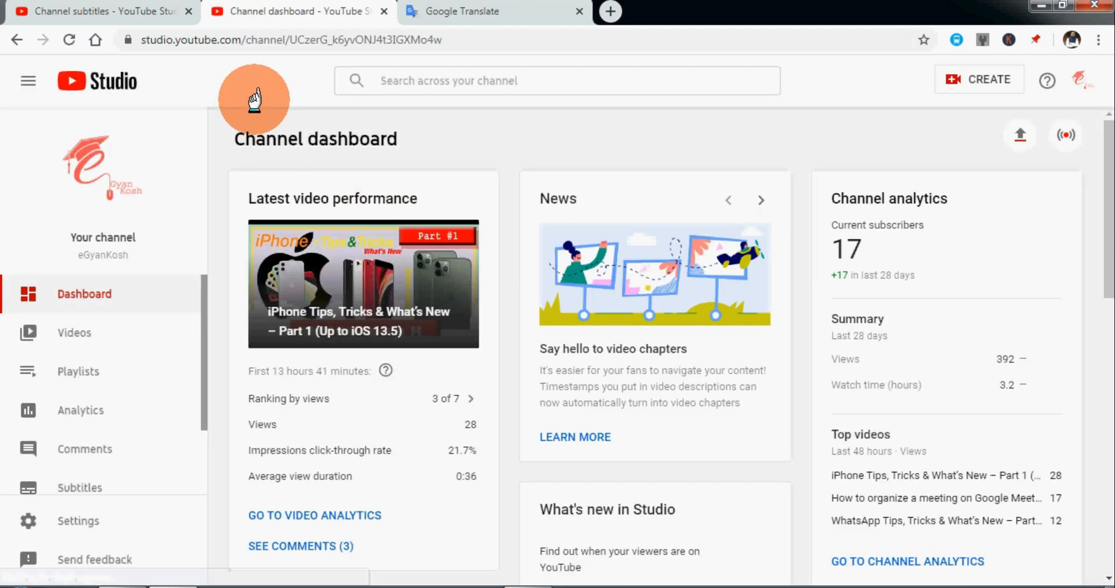
click(110, 332)
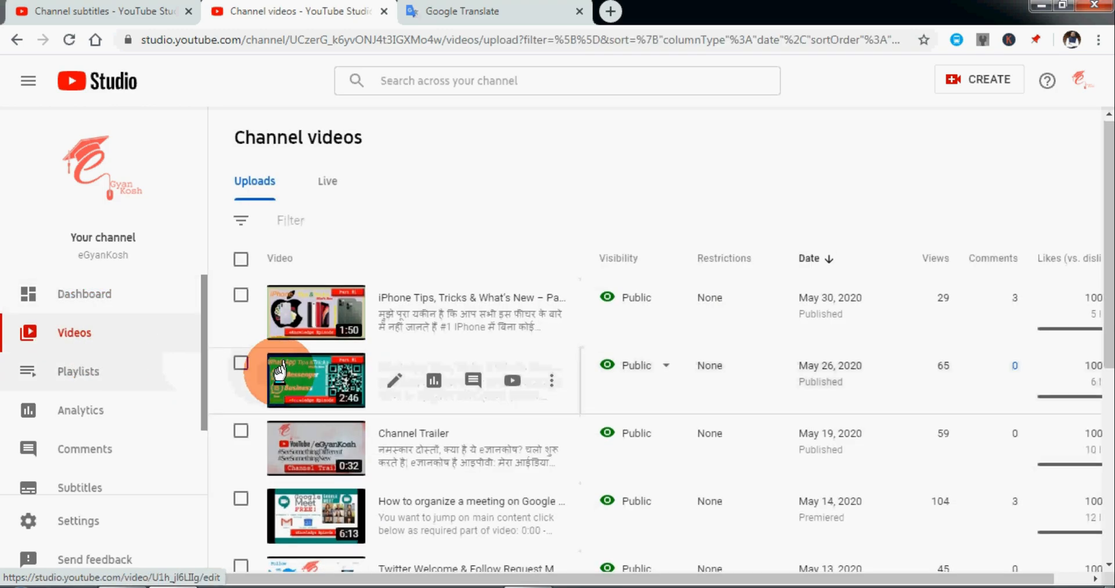
scroll(279, 369, down, 3)
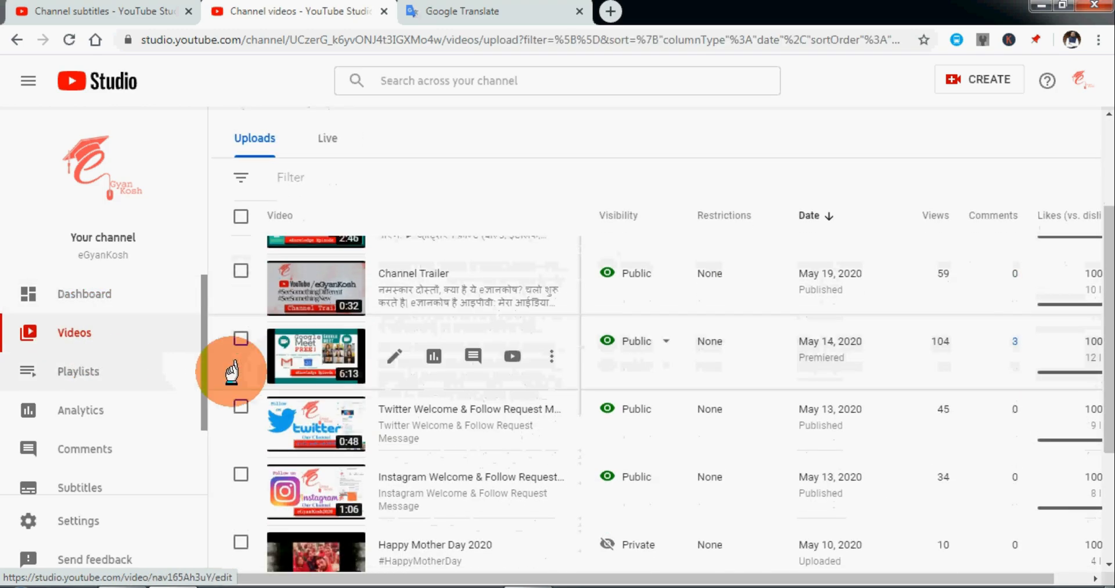
click(79, 469)
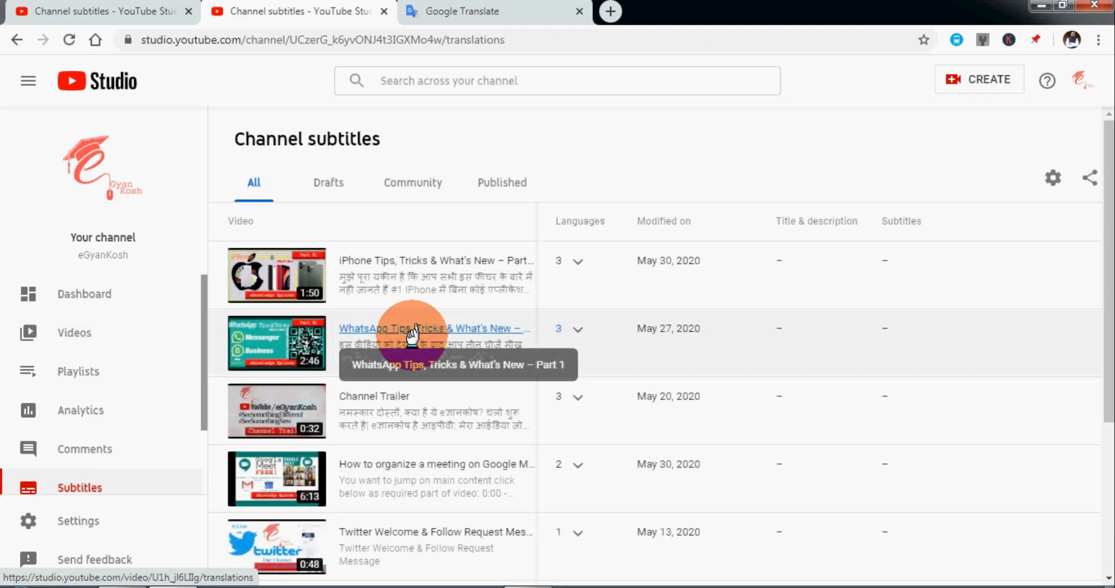
scroll(395, 331, down, 4)
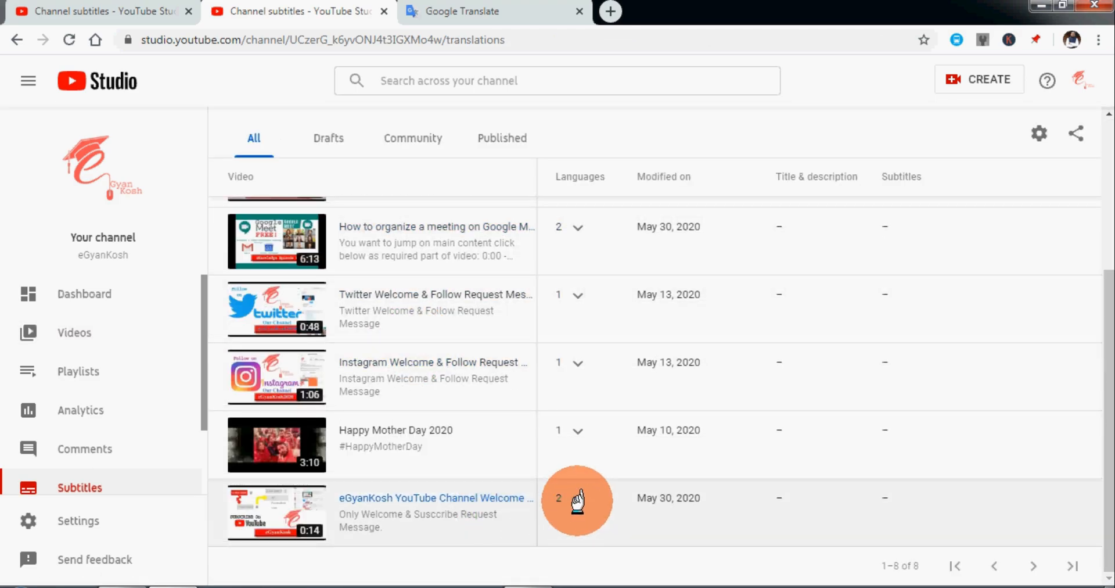
click(592, 499)
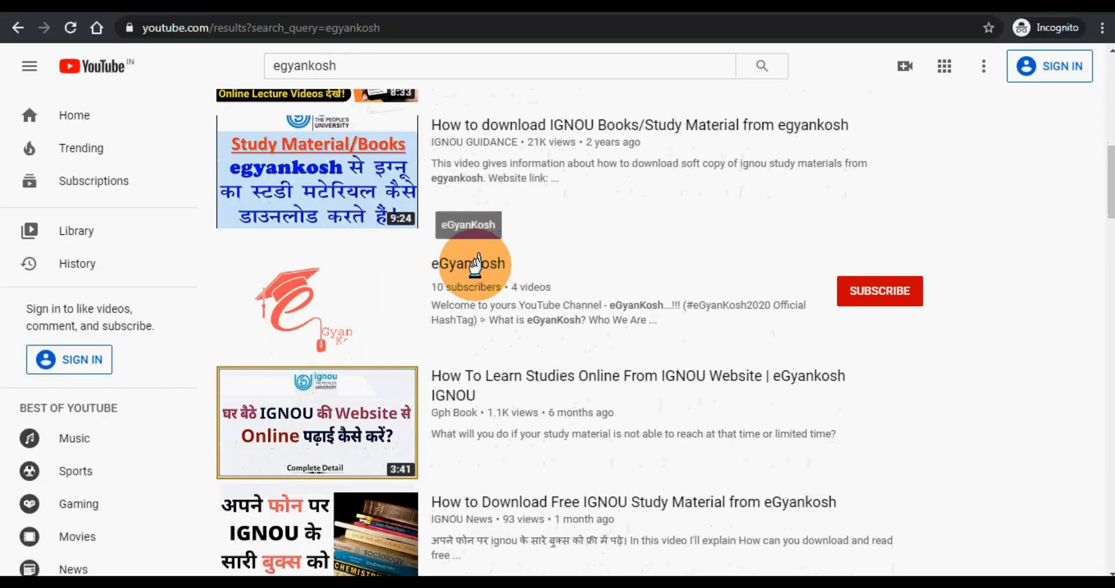
Open the eGyanKosh channel from the YouTube search results for "egyankosh".
click(472, 262)
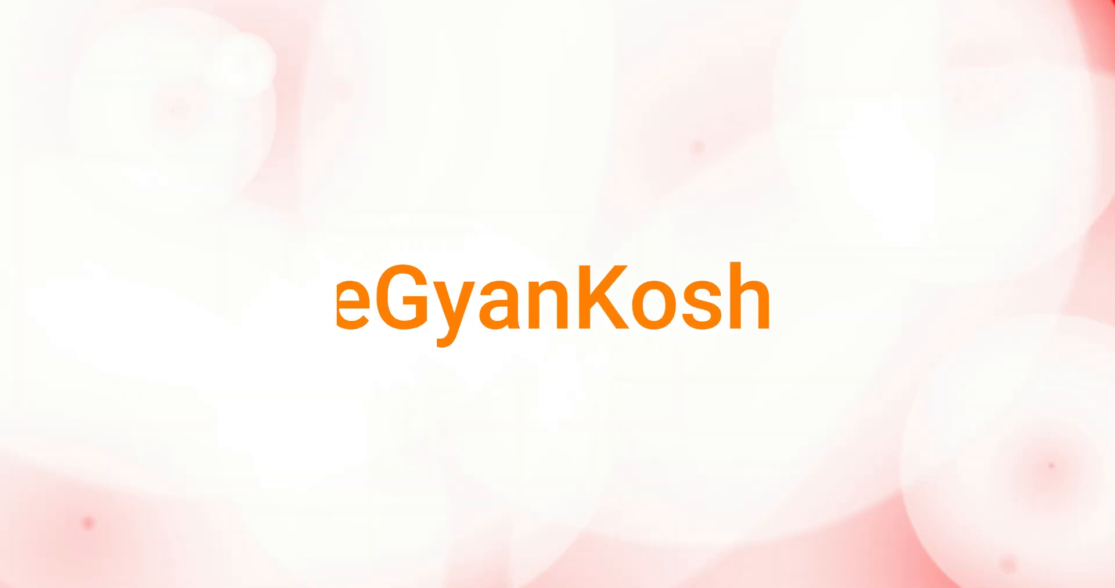